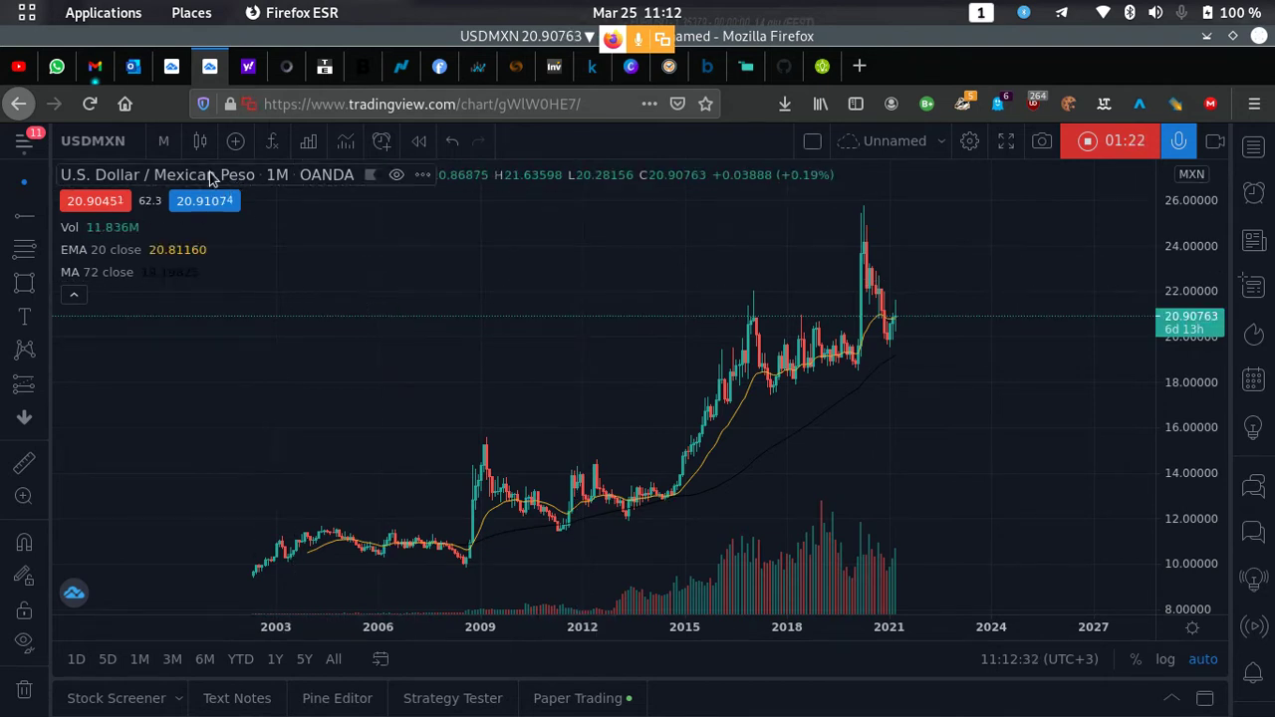
# - Examine the available chart intervals and the EMA and MA indicators on the monthly USDMXN chart
pyautogui.click(164, 142)
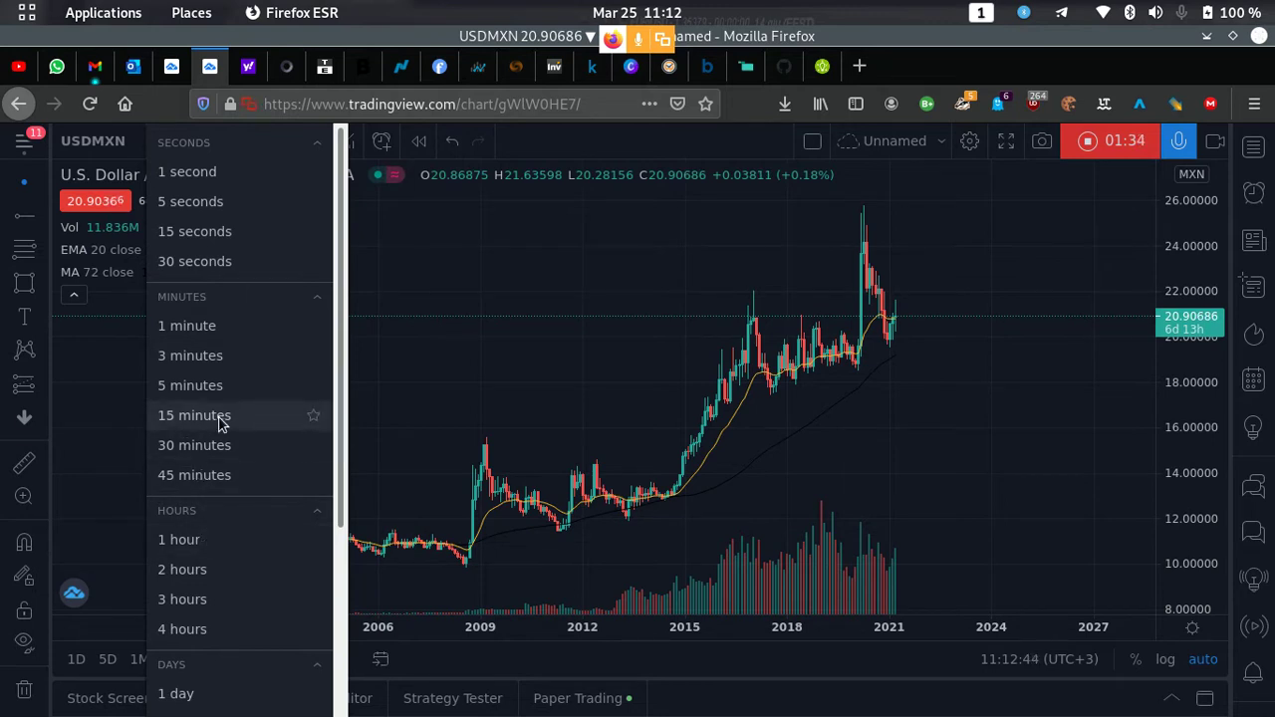
pyautogui.click(460, 276)
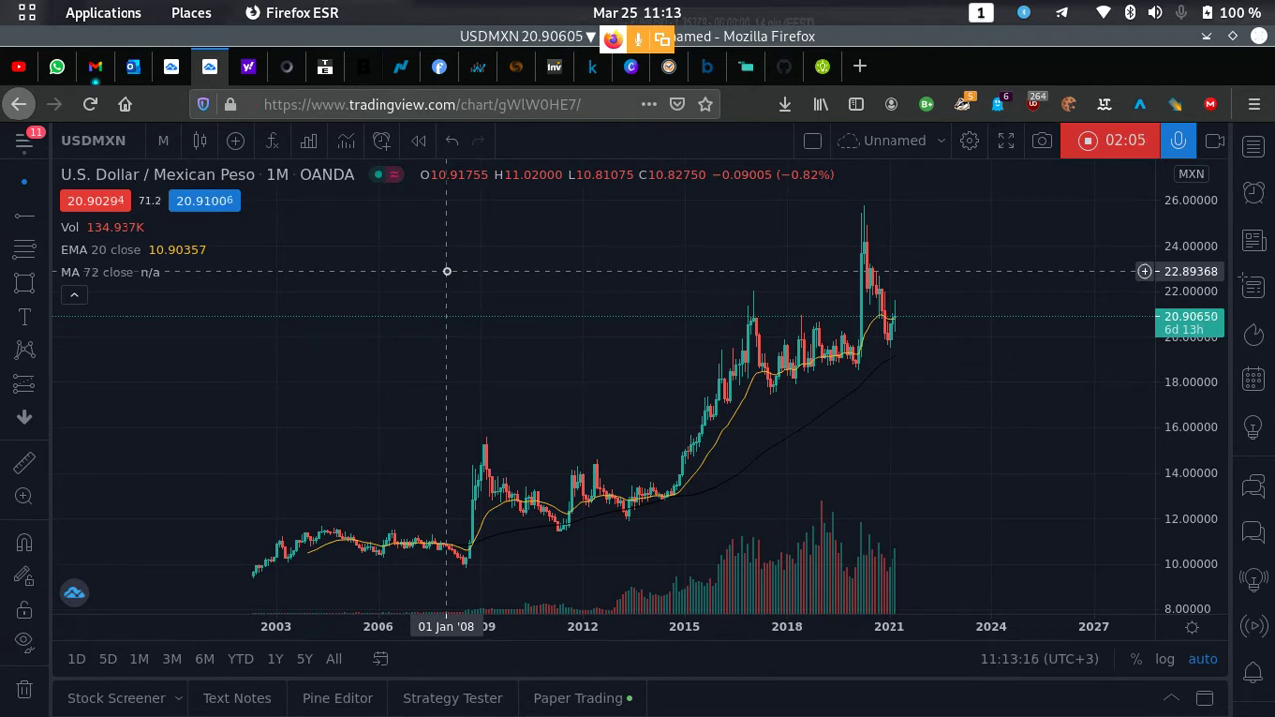
pyautogui.scroll(-1, 434, 274)
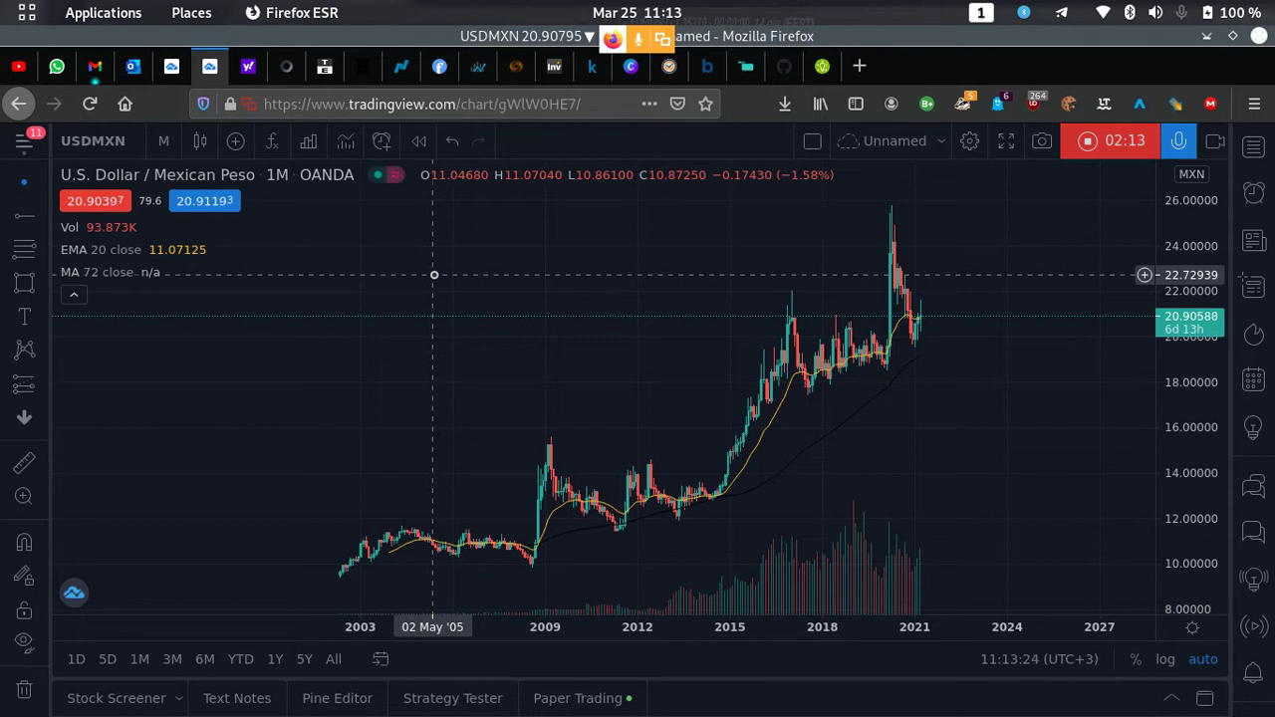
pyautogui.click(166, 144)
pyautogui.scroll(-3, 233, 399)
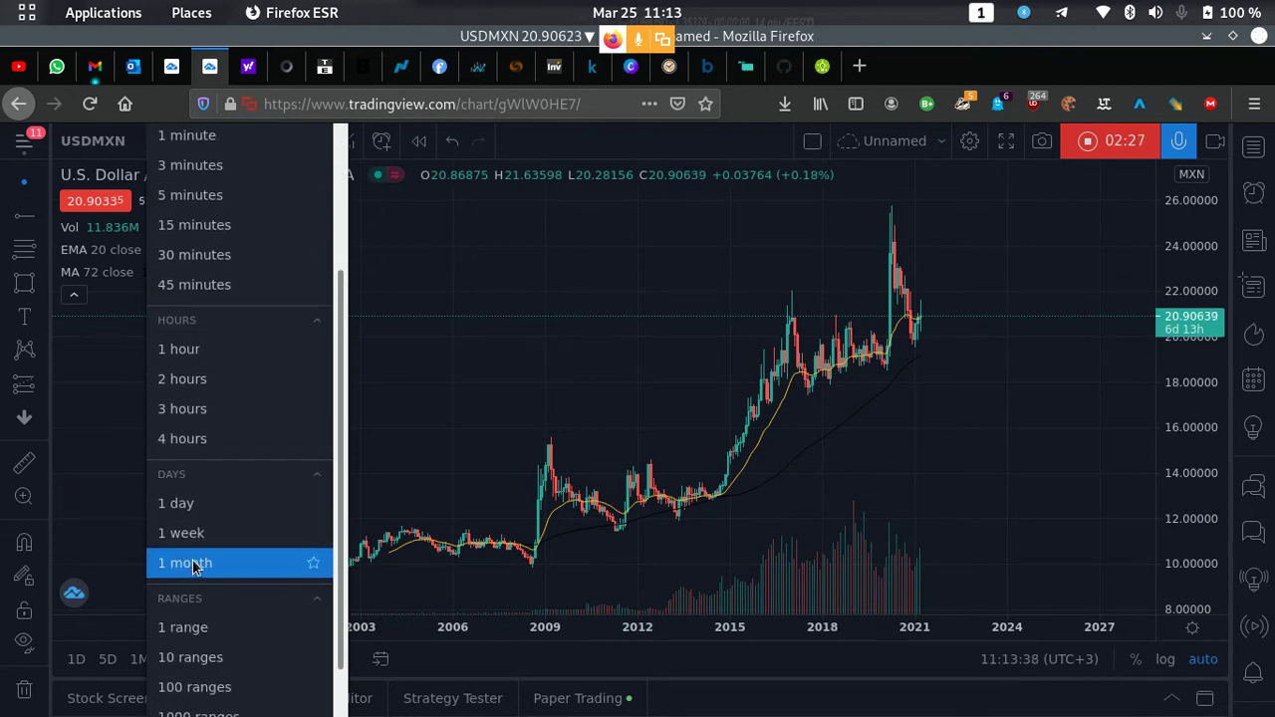
pyautogui.click(348, 392)
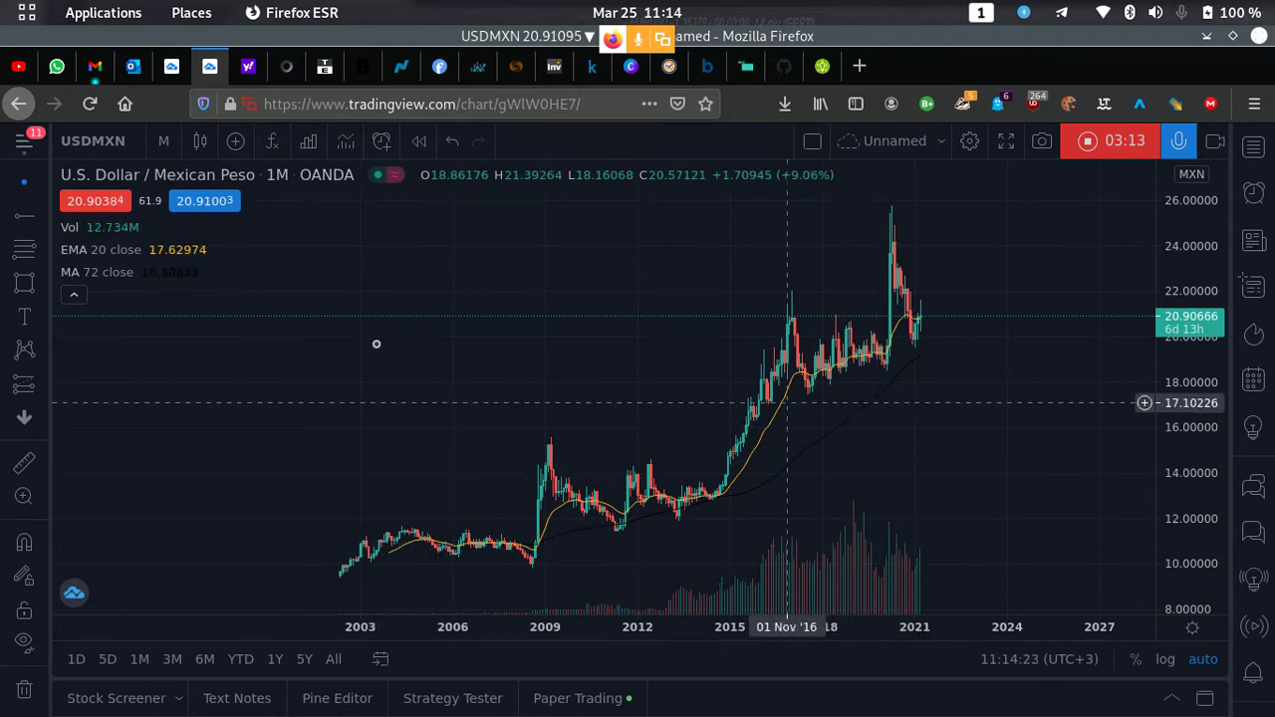
pyautogui.moveTo(95, 283)
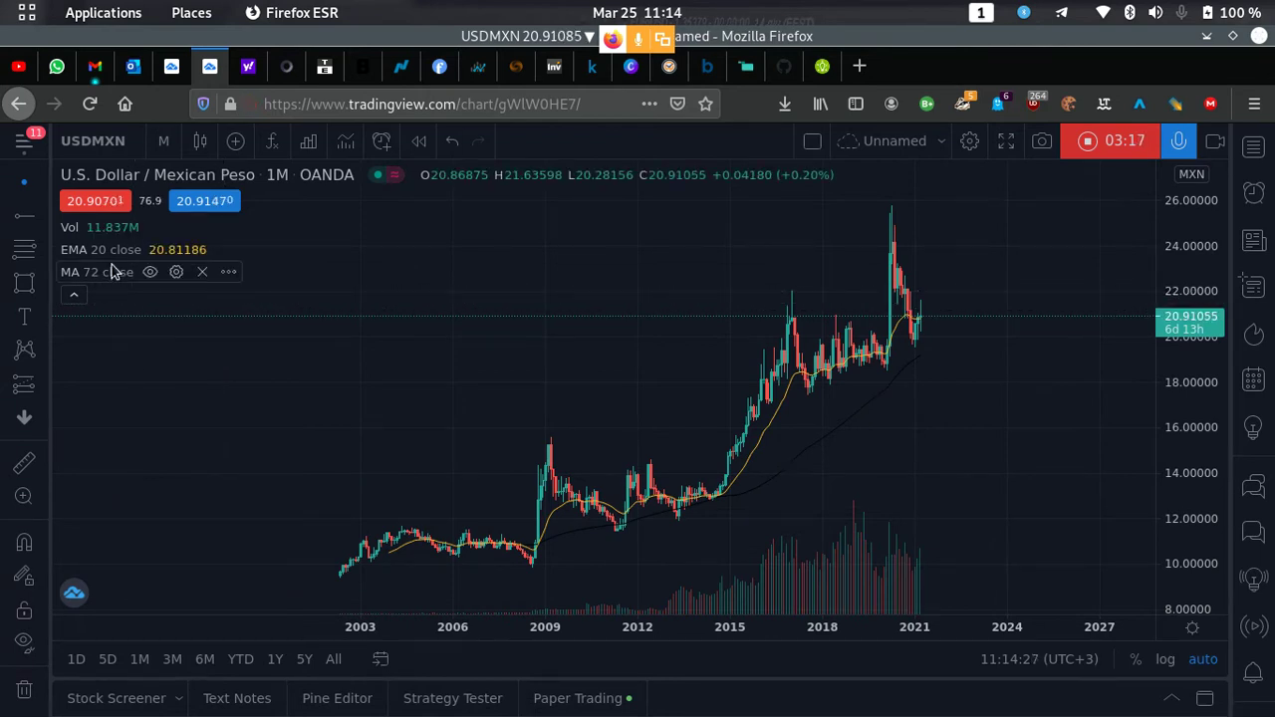
pyautogui.moveTo(105, 257)
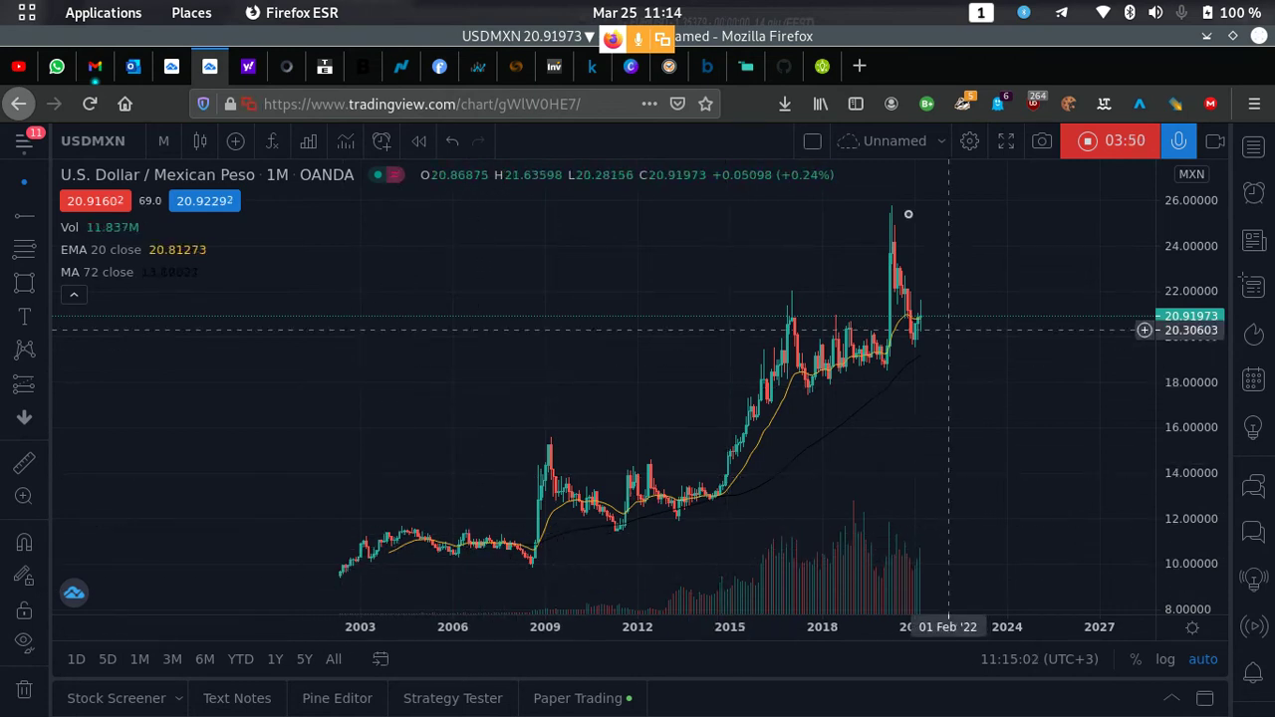
# - Draw a horizontal line at about 9.42, under the 2002 low at the start of the chart
pyautogui.moveTo(60, 241)
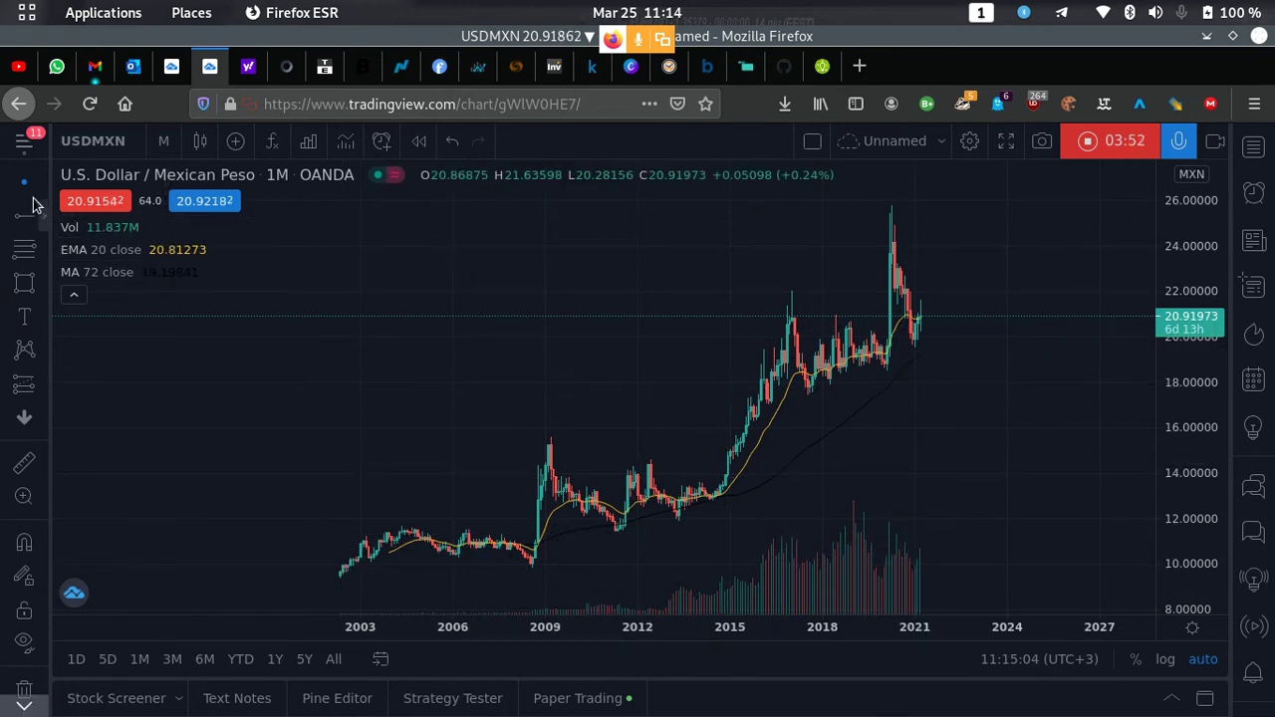
pyautogui.click(43, 222)
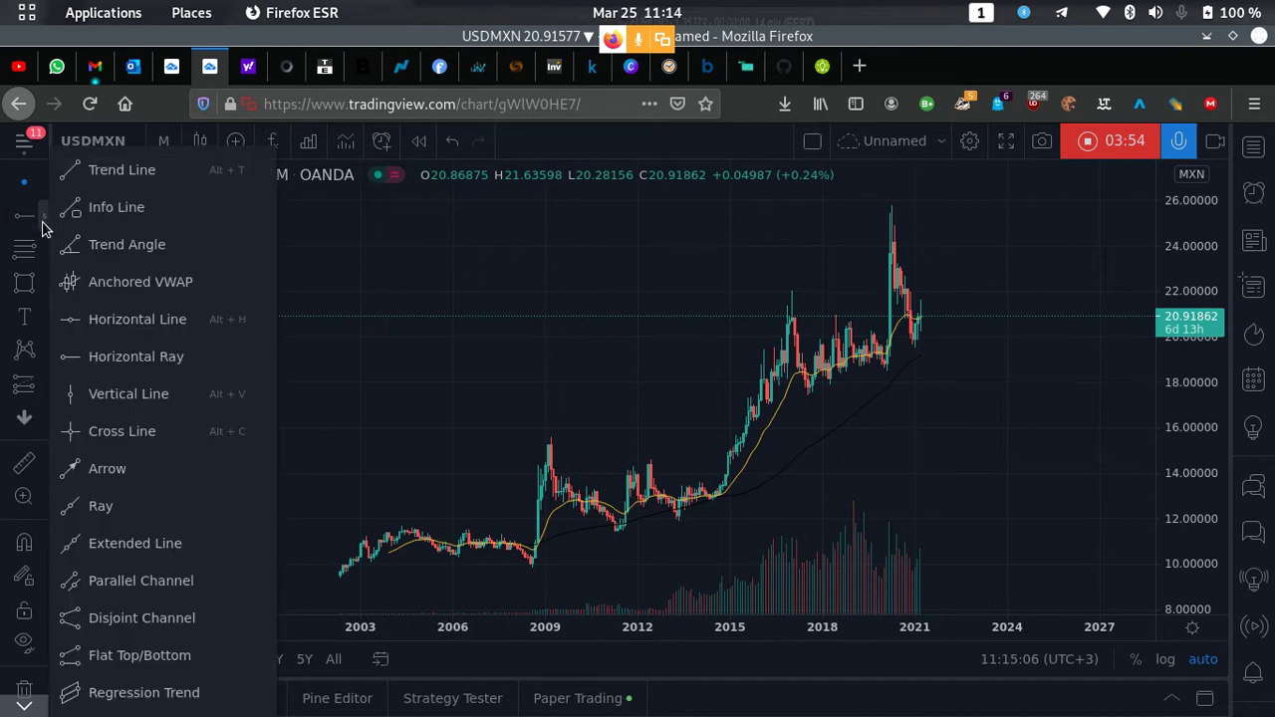
pyautogui.click(87, 319)
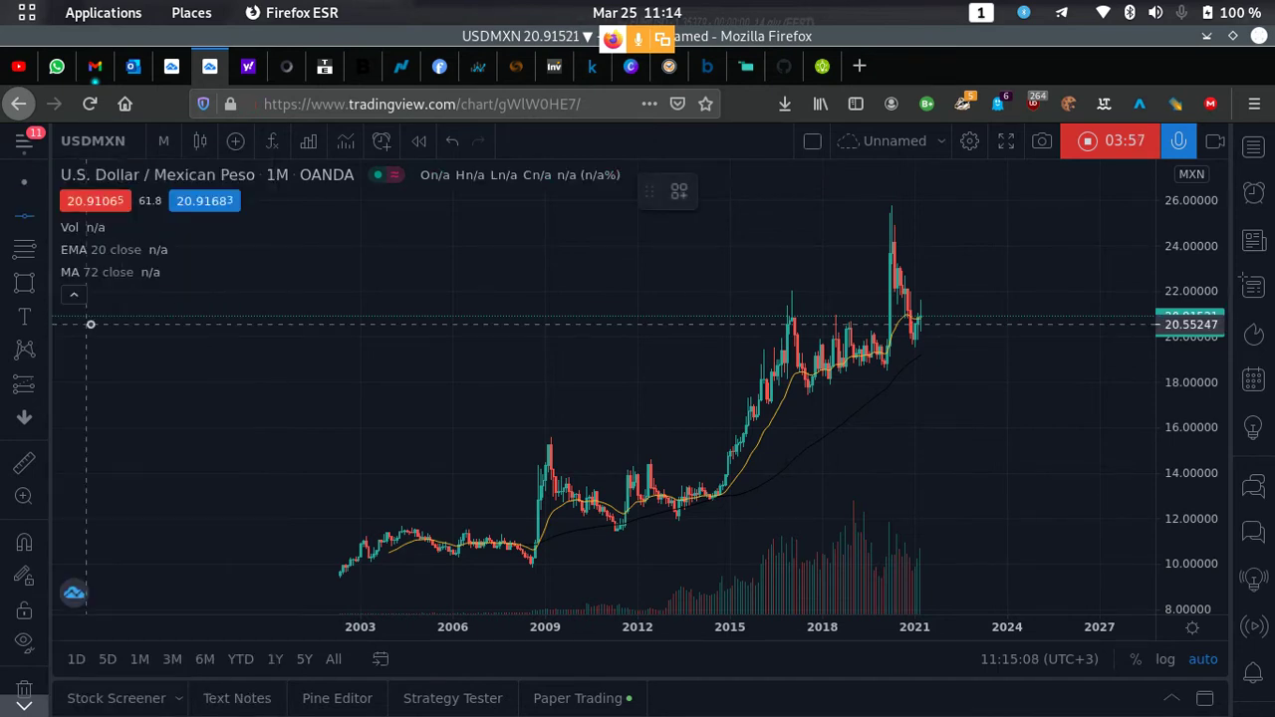
pyautogui.click(268, 577)
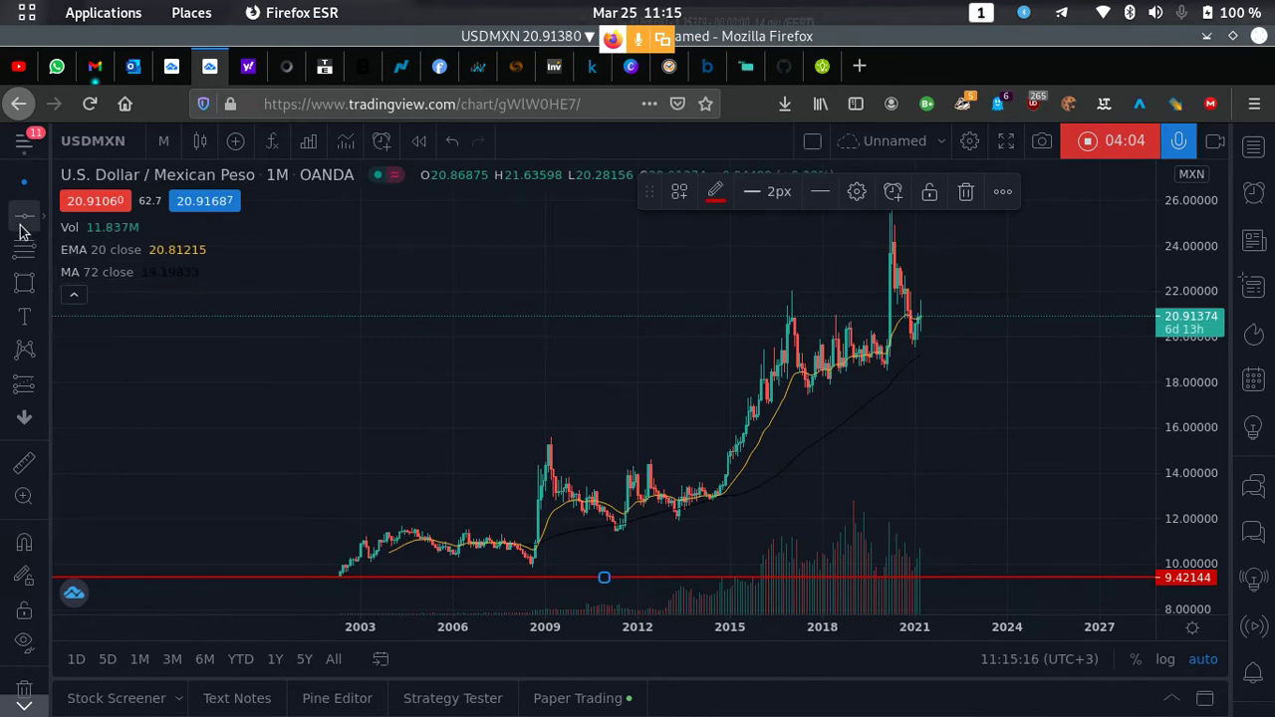
# - Draw a horizontal line at about 25.73, on the 2020 high
pyautogui.click(498, 250)
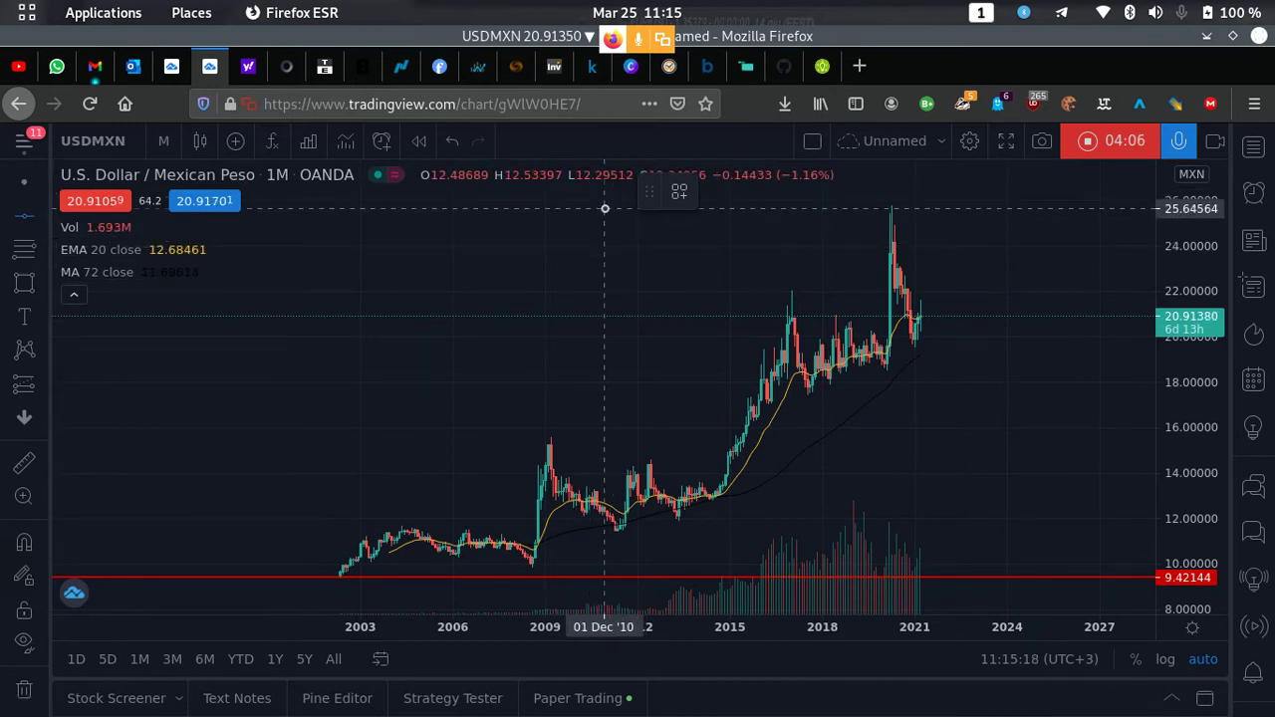
pyautogui.click(597, 204)
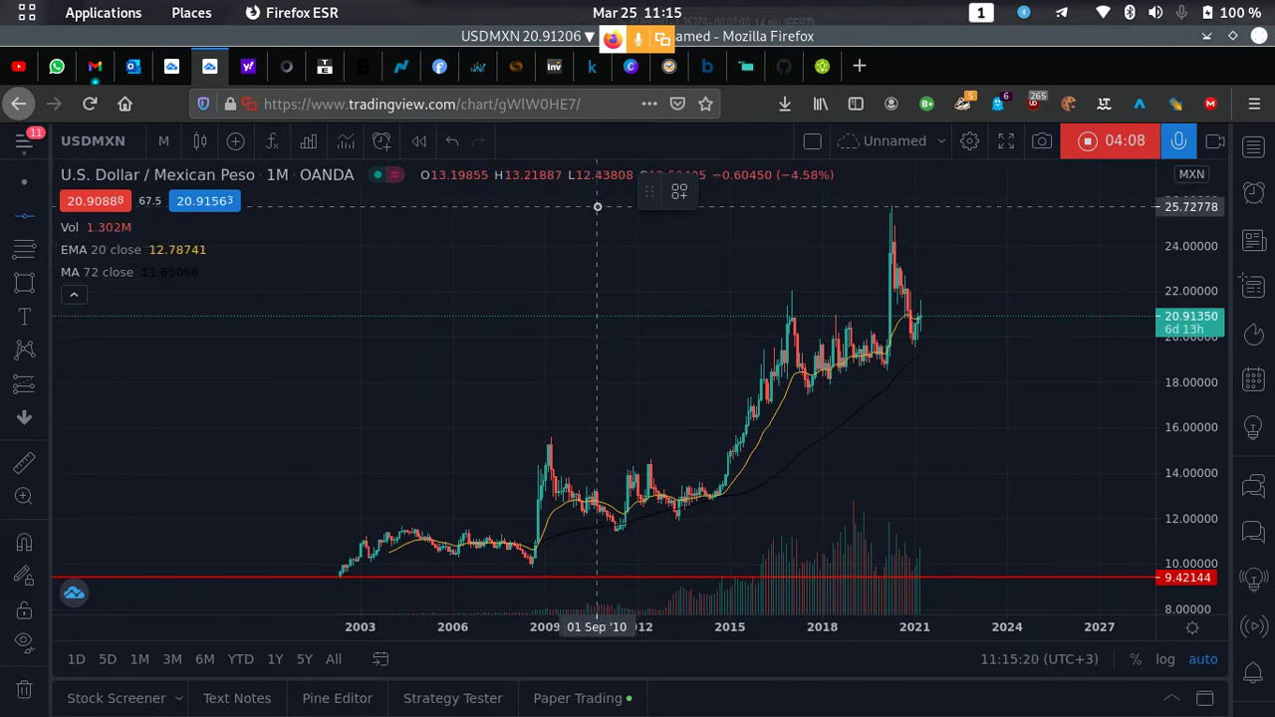
pyautogui.click(522, 385)
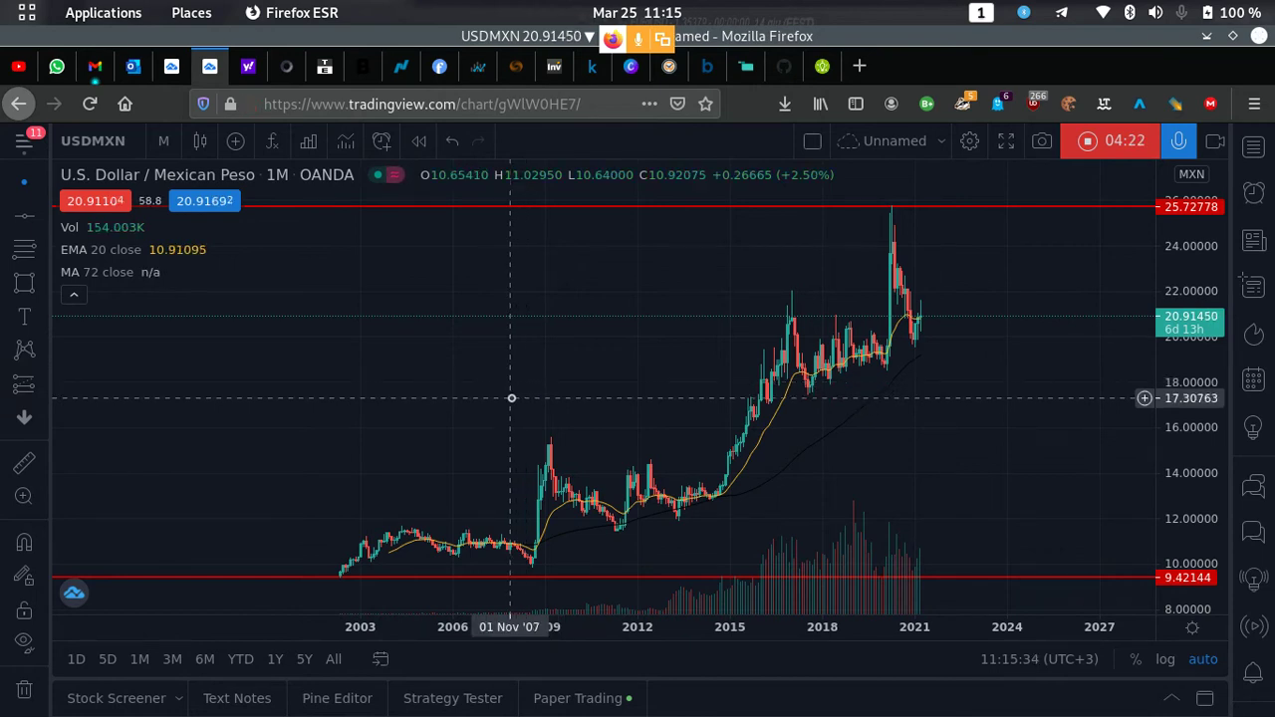
# - Draw a horizontal line at about 11.56, along the 2004 highs and the 2011 low
pyautogui.click(24, 215)
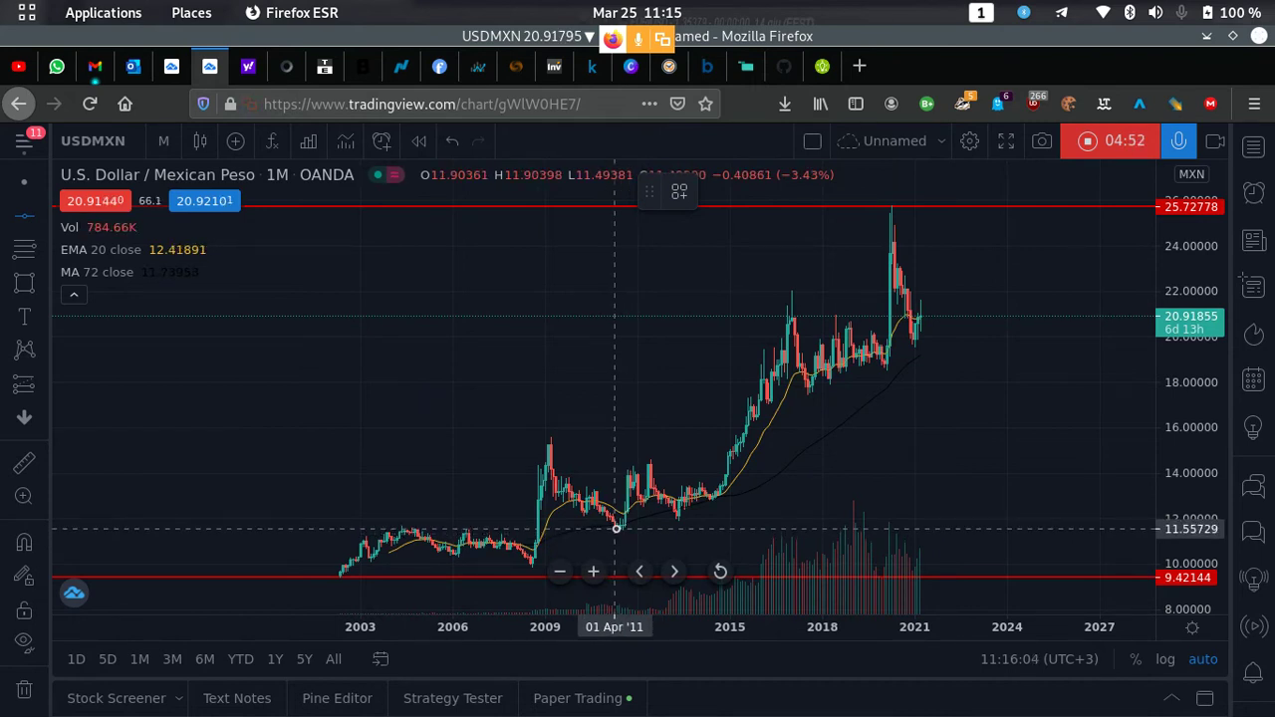
pyautogui.click(307, 528)
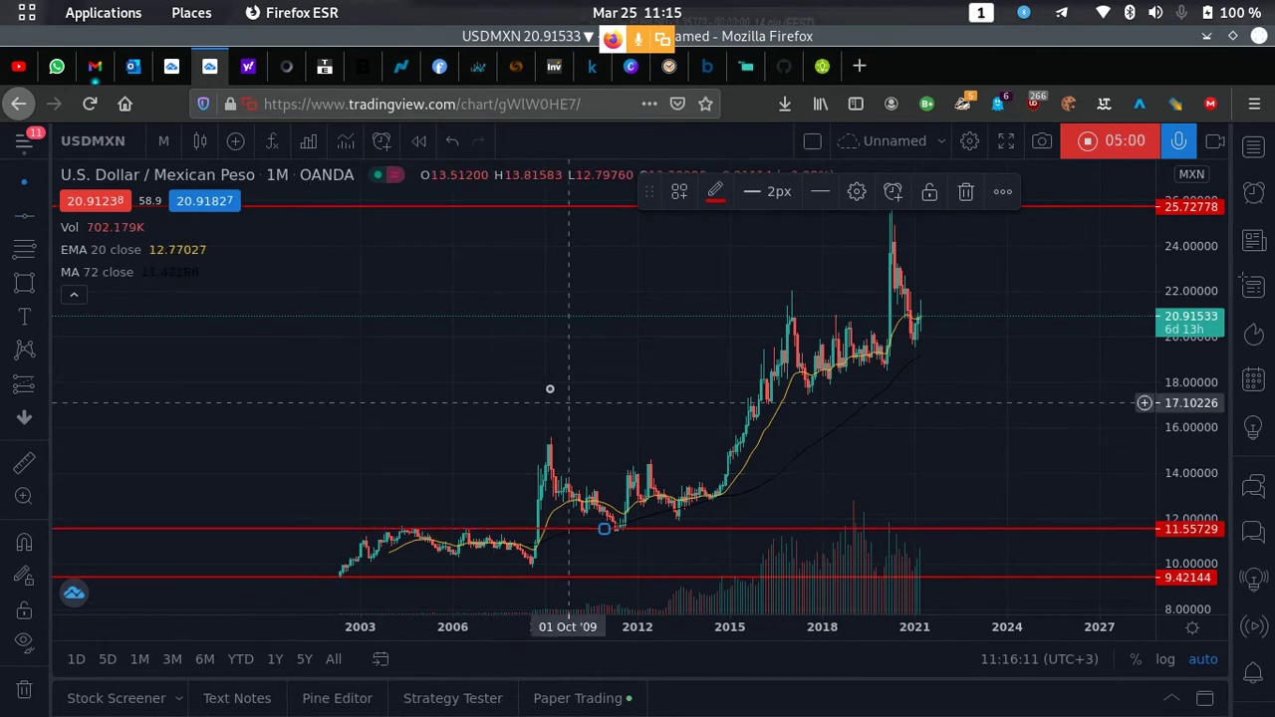
pyautogui.click(541, 381)
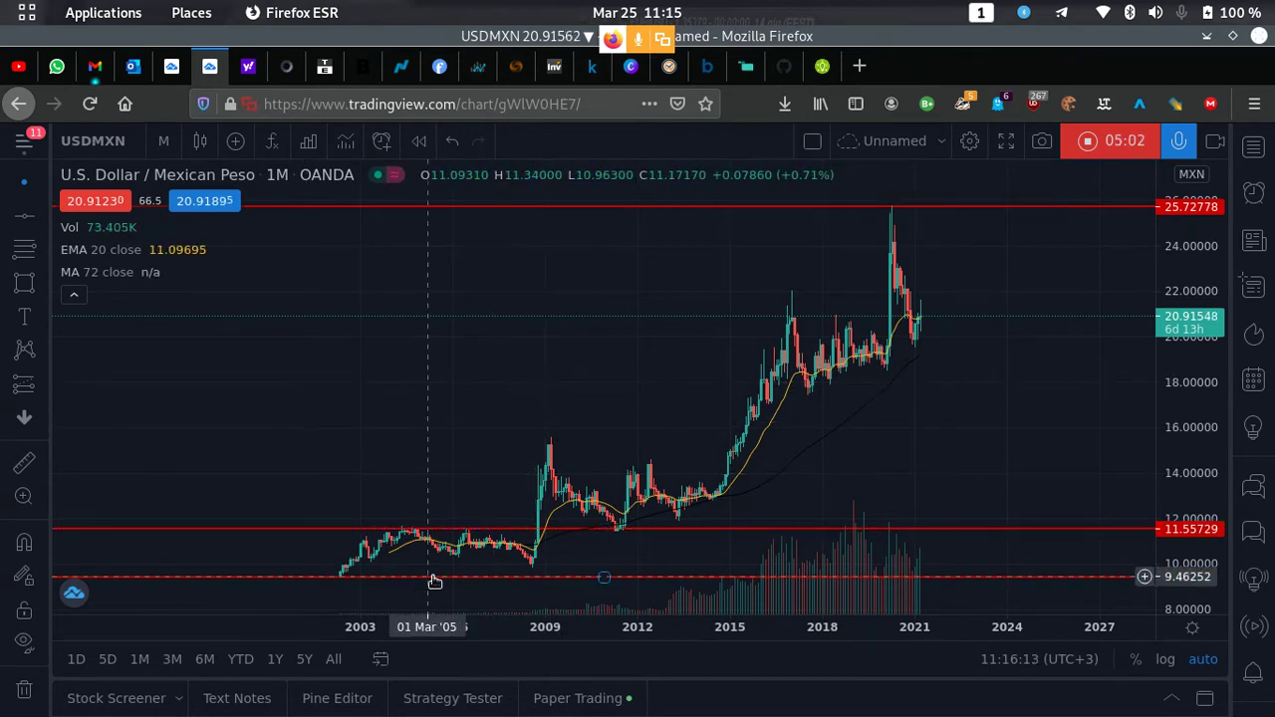
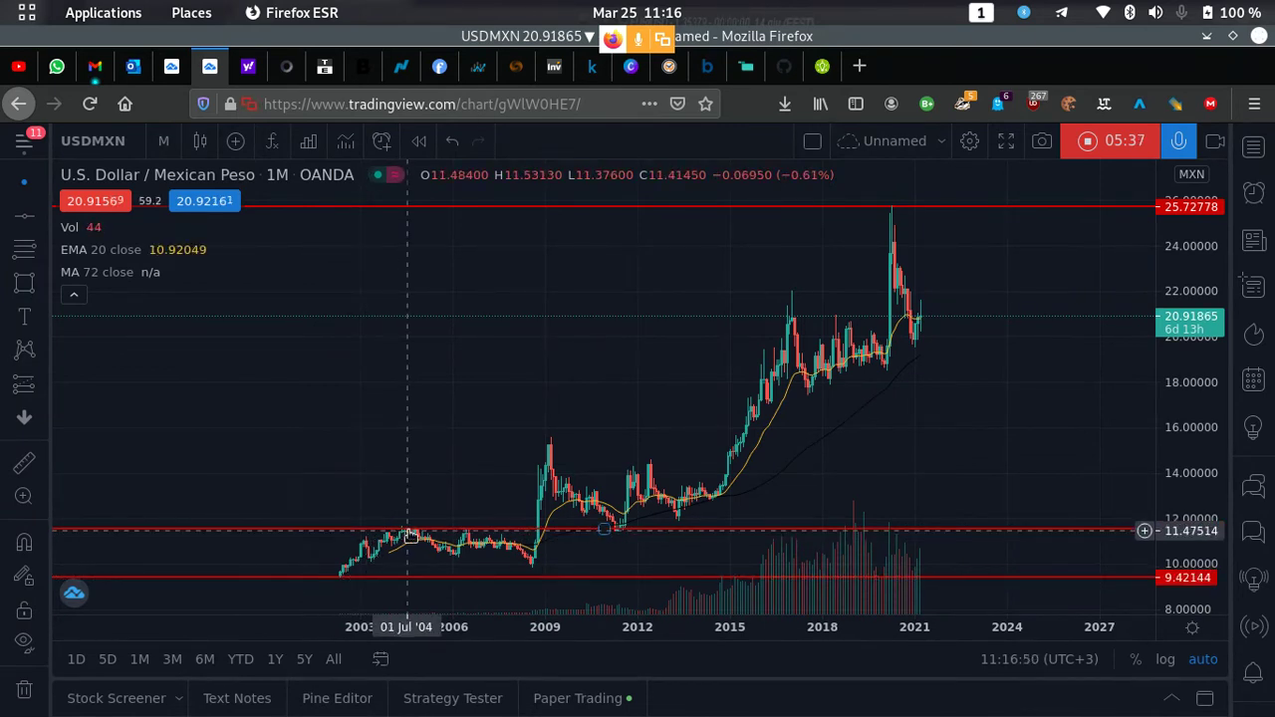
# - Draw a rectangle over the early sideways range from May 2002 to June 2009 and raise its upper edge to the 11.56 line
pyautogui.click(25, 285)
pyautogui.moveTo(340, 539); pyautogui.dragTo(559, 559)
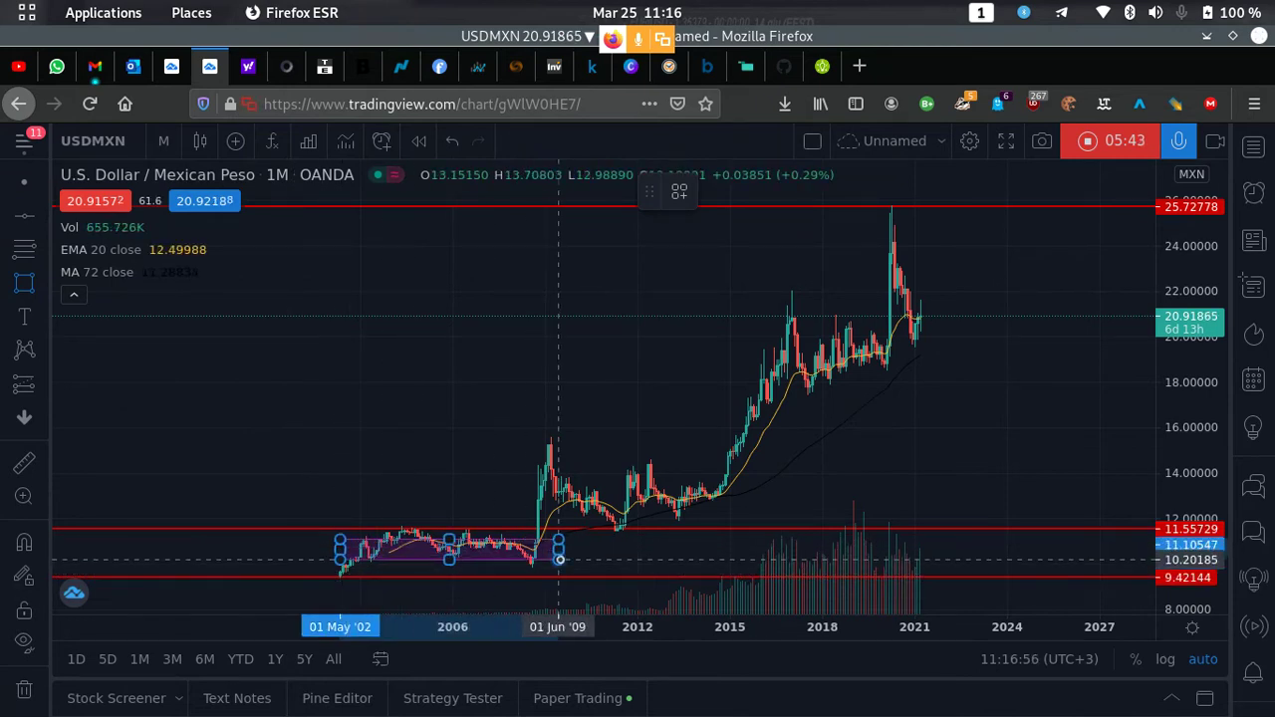
pyautogui.moveTo(450, 540); pyautogui.dragTo(448, 528)
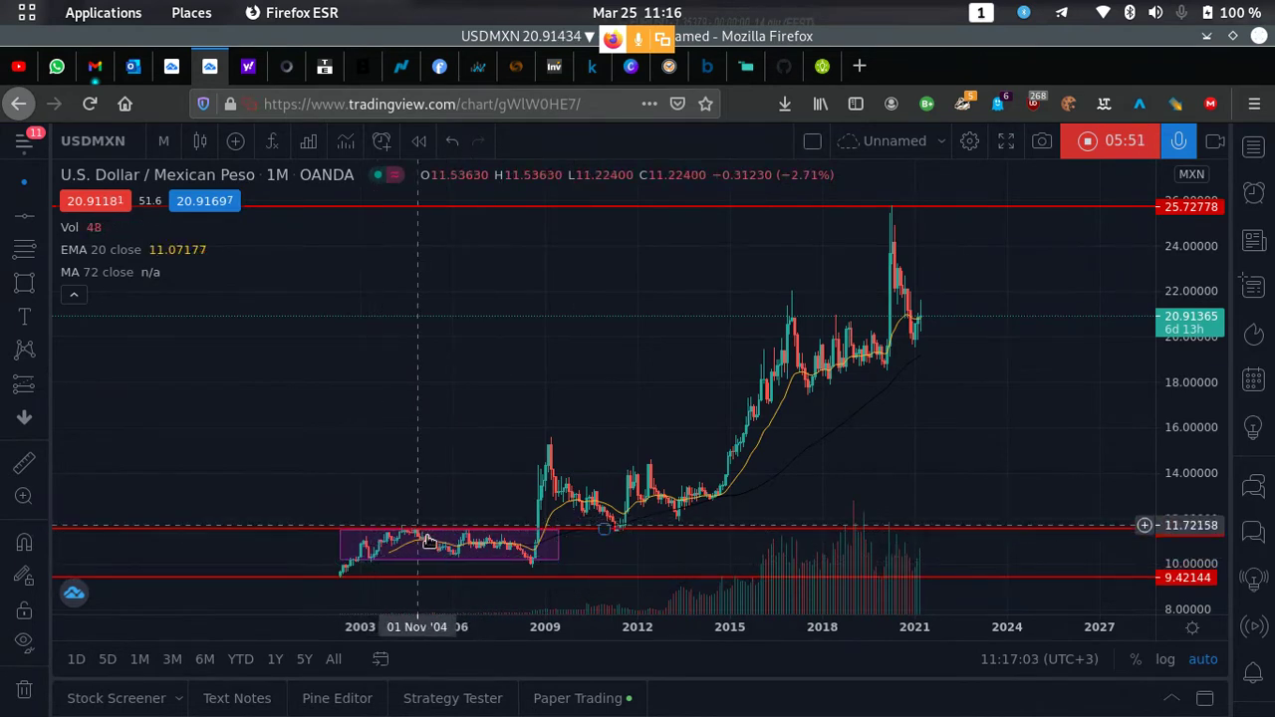
pyautogui.click(365, 538)
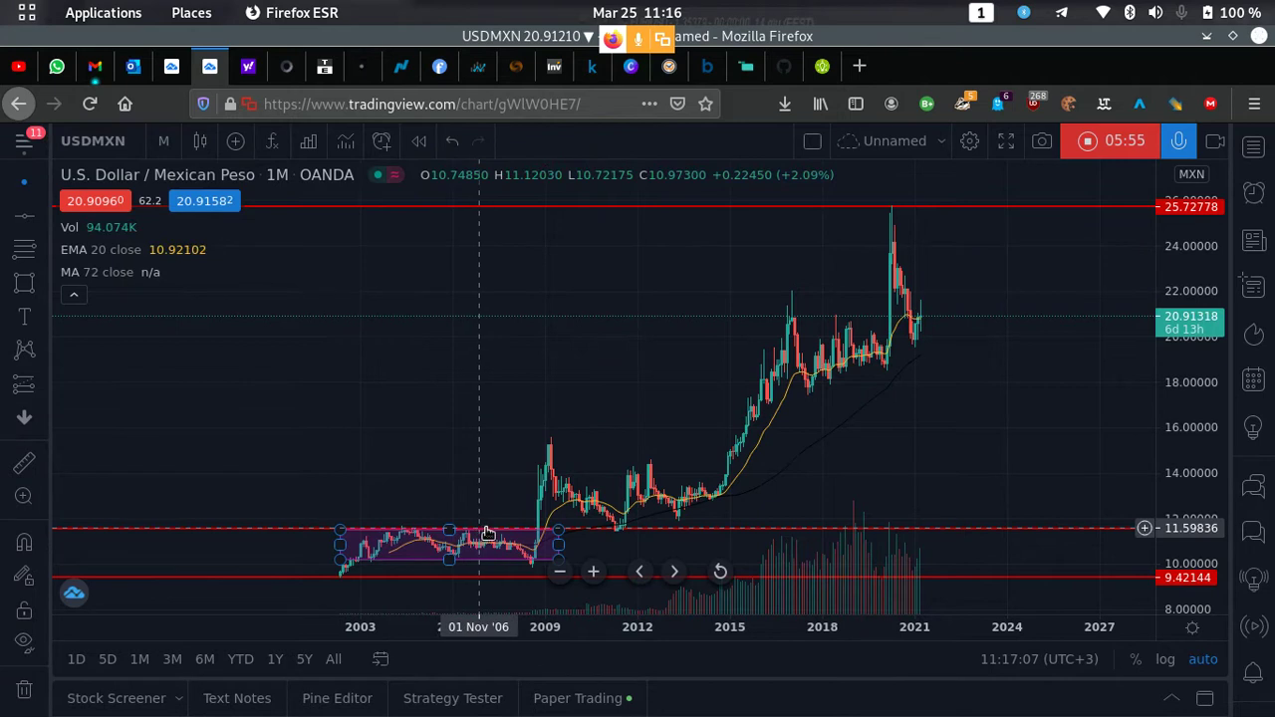
pyautogui.click(418, 582)
# - Draw a horizontal line at about 15.21, near the 2009 peak
pyautogui.scroll(-1, 458, 498)
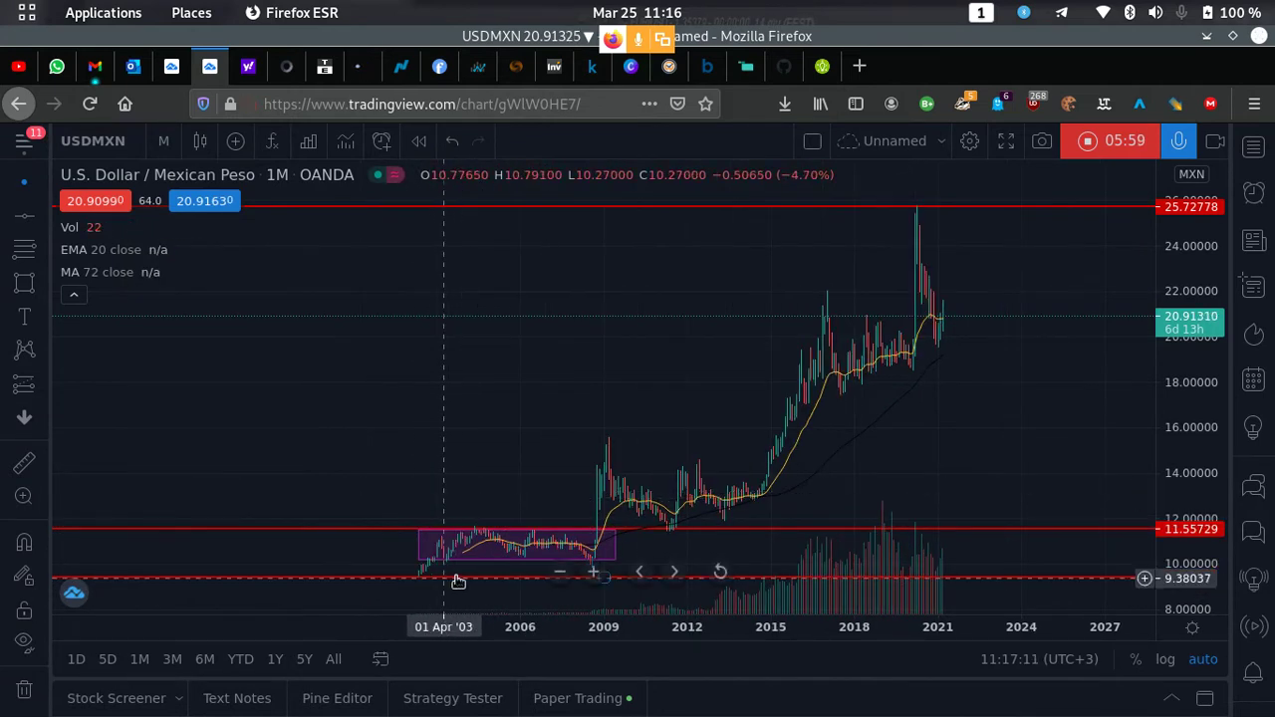
pyautogui.scroll(2, 484, 492)
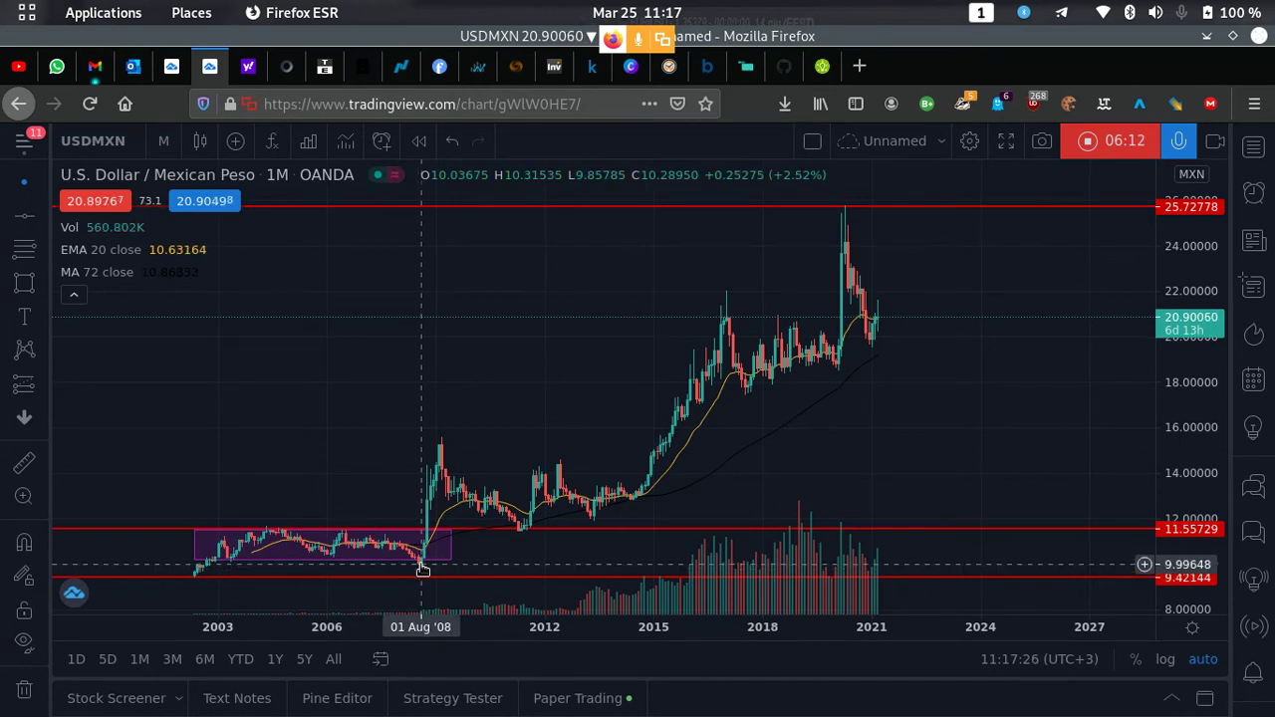
pyautogui.click(235, 577)
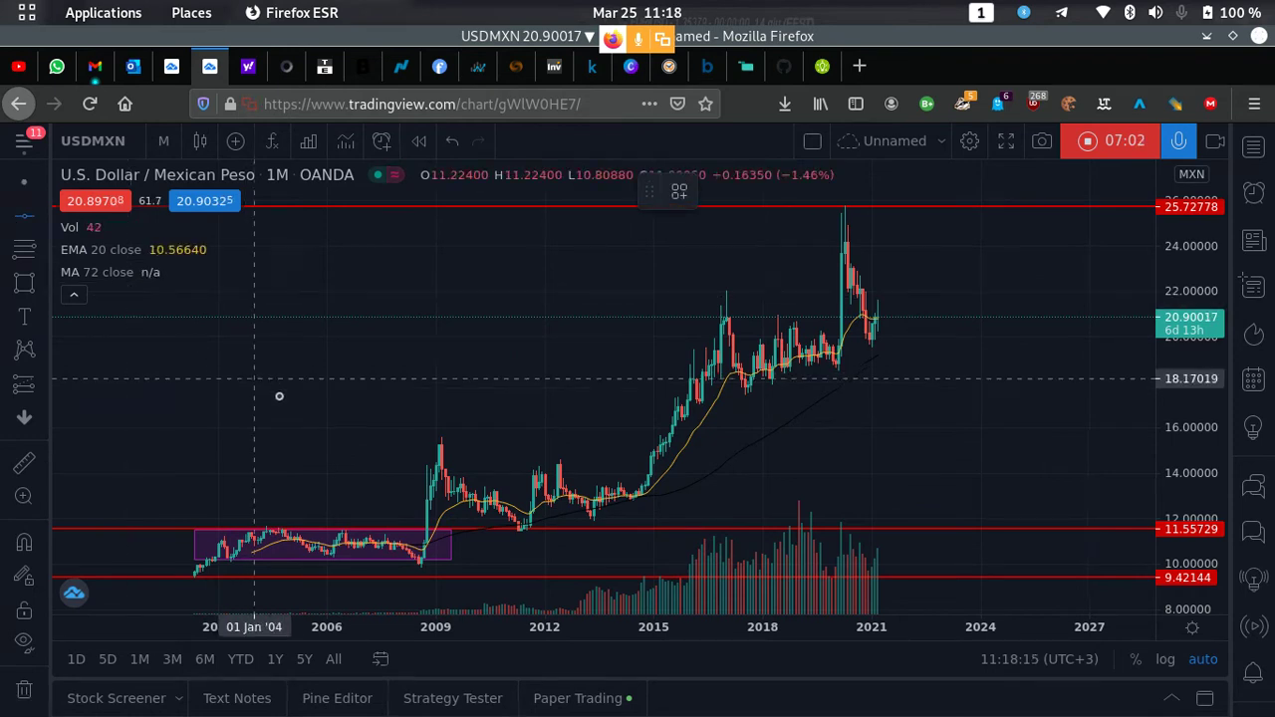
pyautogui.click(324, 445)
pyautogui.click(303, 362)
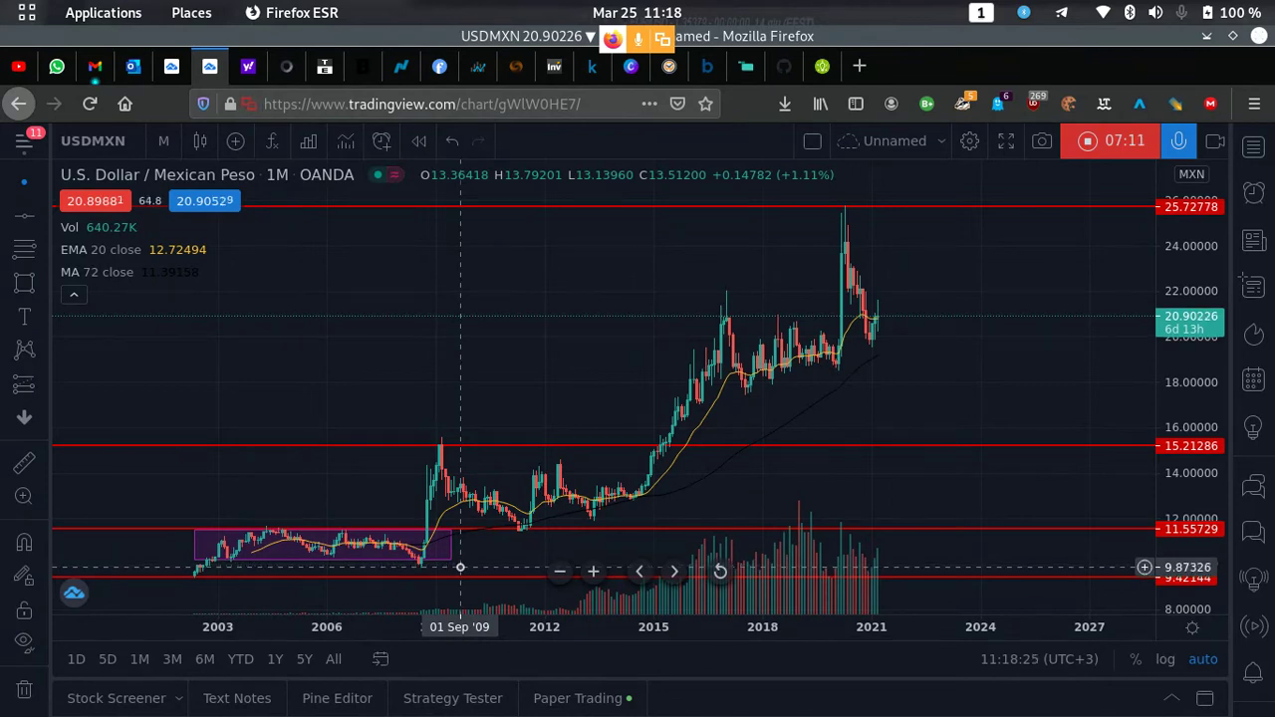
# - Draw a horizontal line at about 22.07, on the early 2017 peak
pyautogui.scroll(-1, 488, 415)
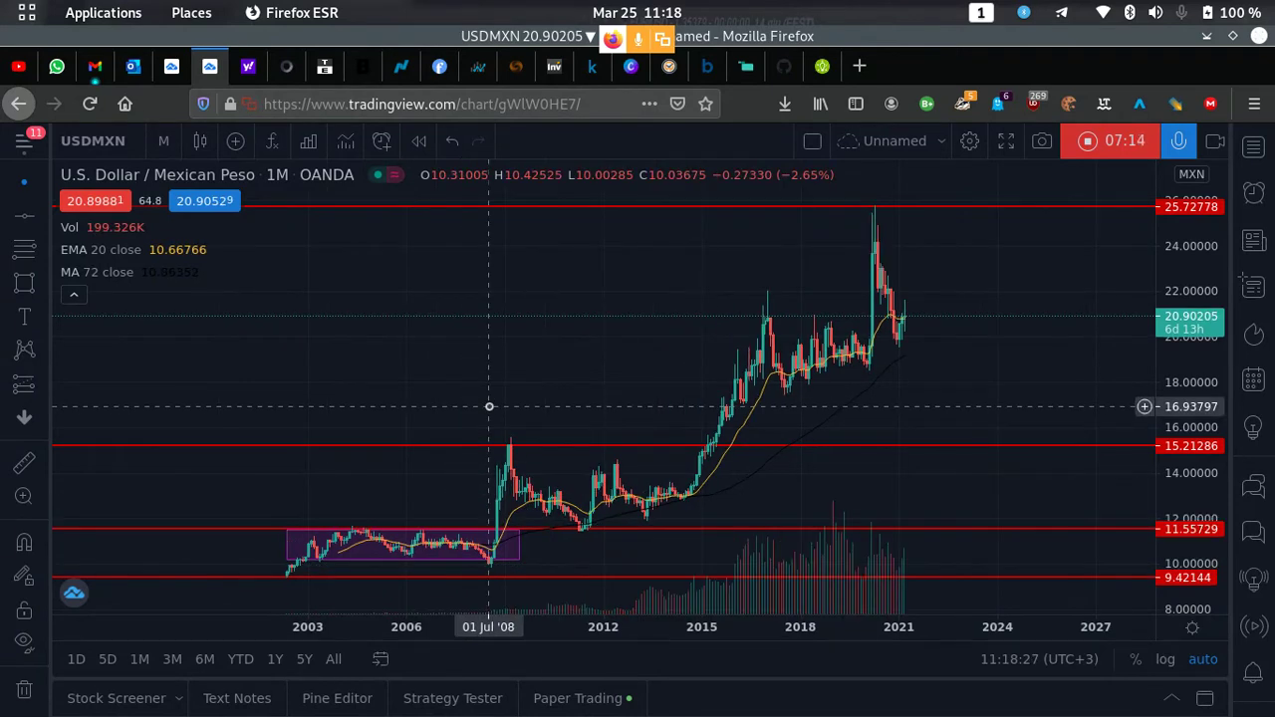
pyautogui.scroll(1, 488, 414)
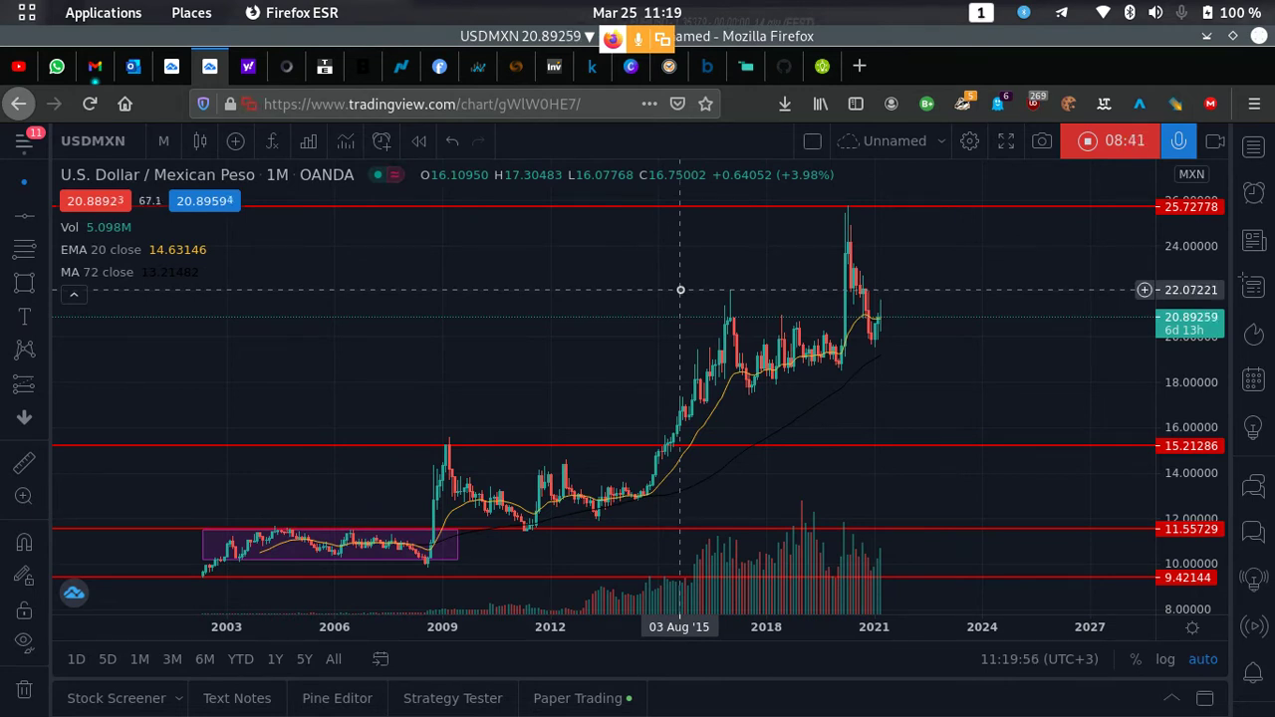
pyautogui.click(25, 227)
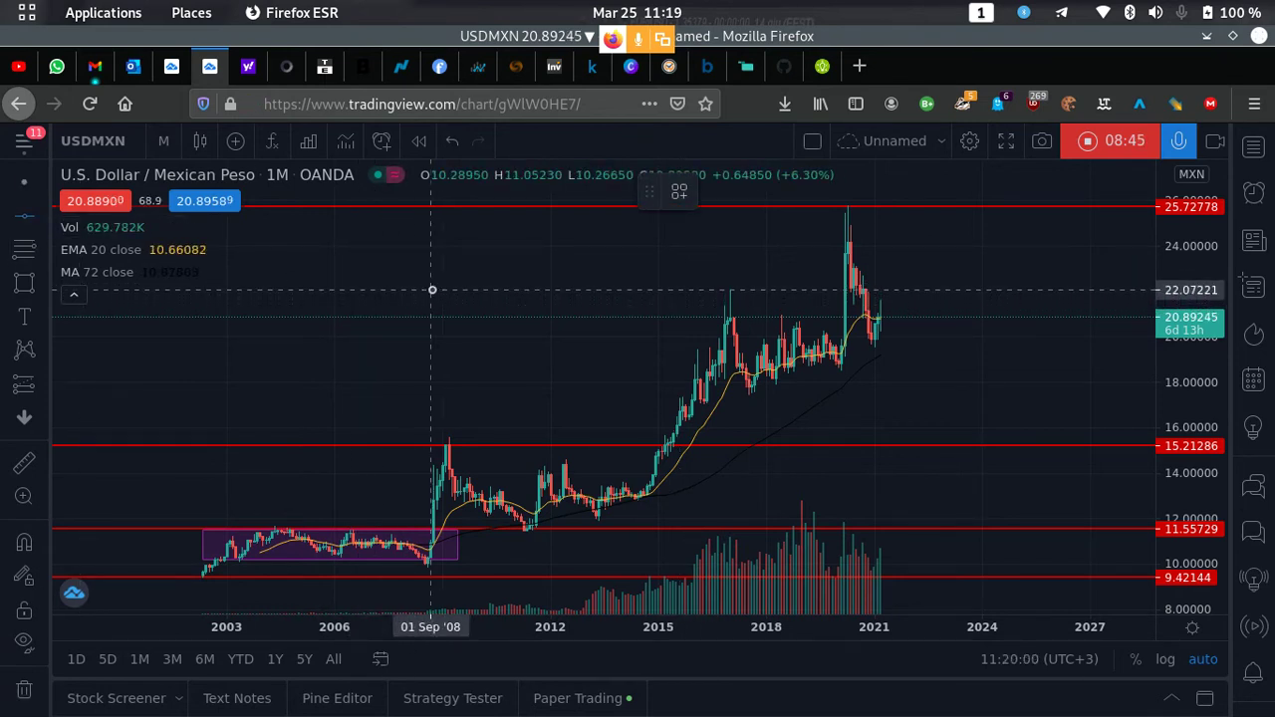
pyautogui.click(432, 290)
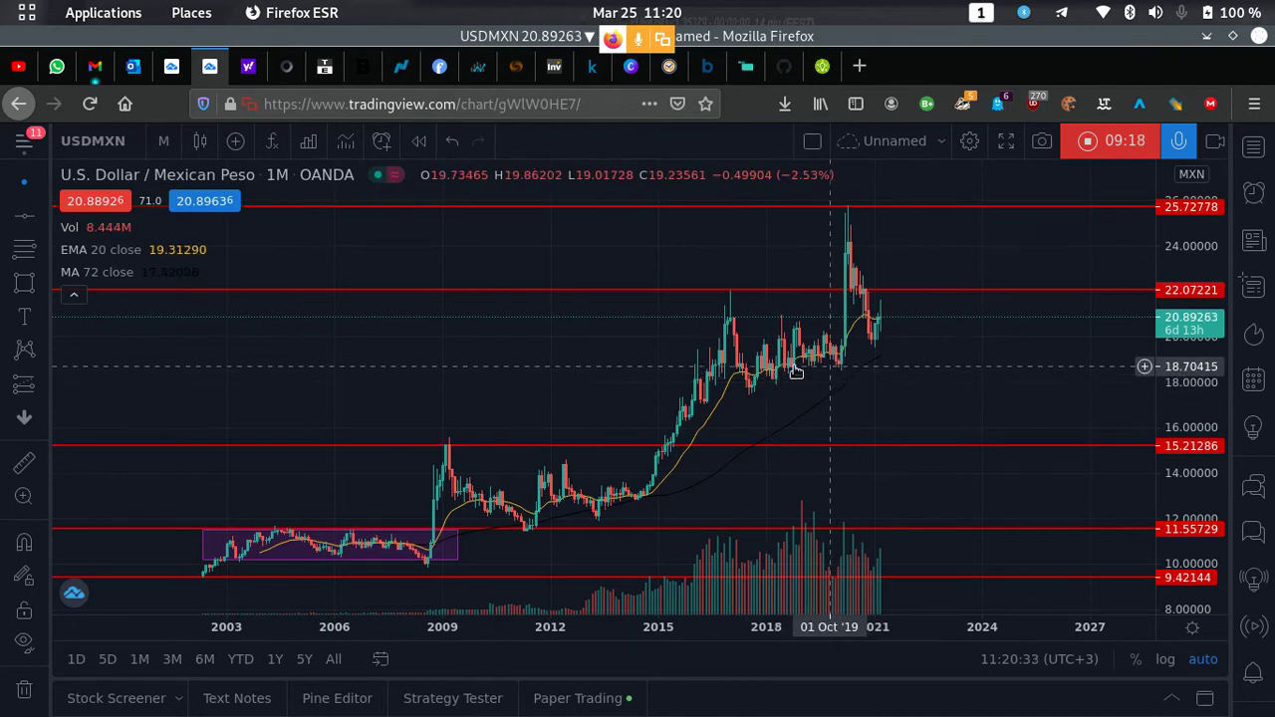
# - Draw a rectangle over the consolidation from early 2017 to June 2020, spanning prices of about 18.01 to 20.63
pyautogui.click(25, 283)
pyautogui.click(735, 341)
pyautogui.click(853, 383)
pyautogui.moveTo(792, 344); pyautogui.dragTo(792, 323)
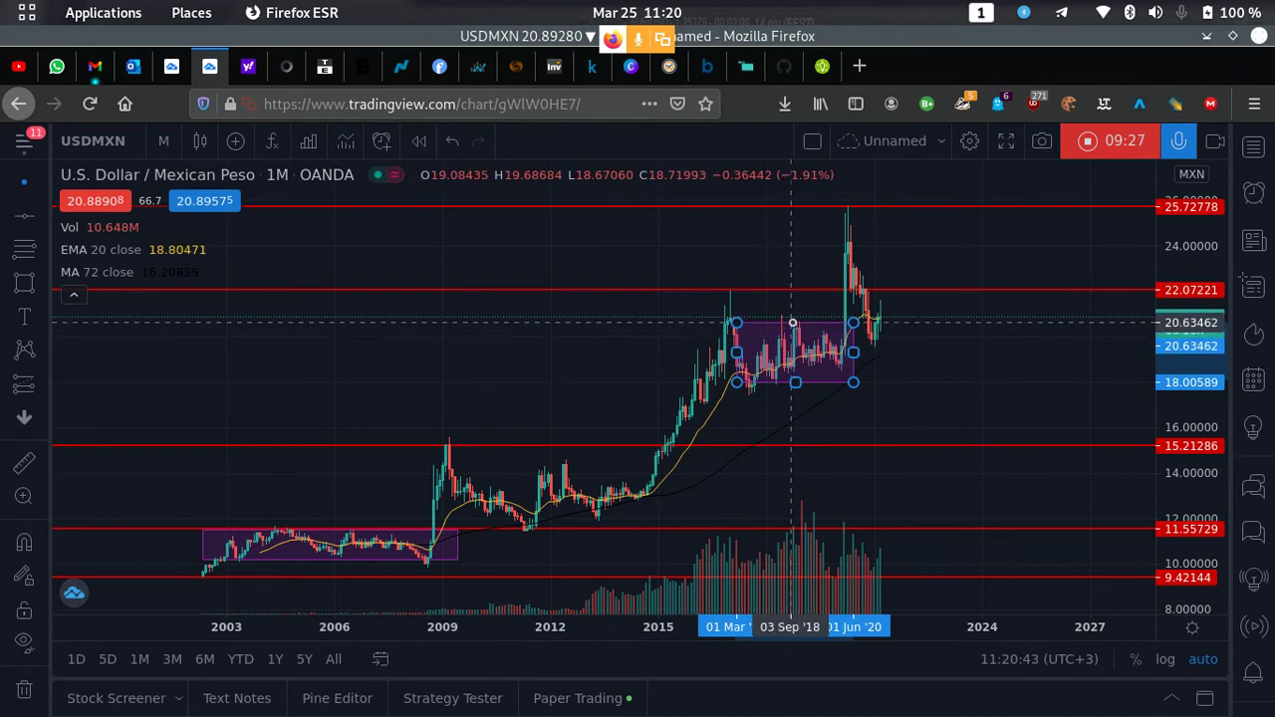
# - Extend the newer consolidation rectangle back in time so that it starts at December 2015
pyautogui.click(638, 336)
pyautogui.moveTo(735, 351); pyautogui.dragTo(705, 352)
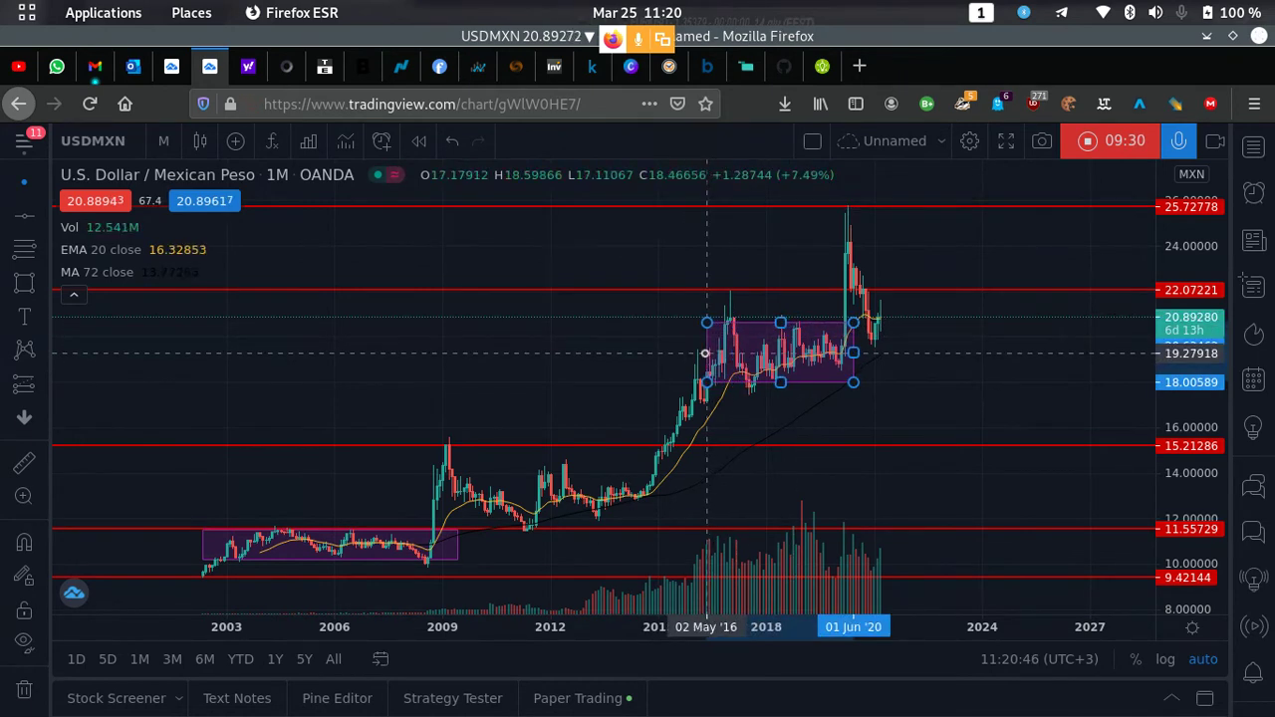
pyautogui.click(1019, 419)
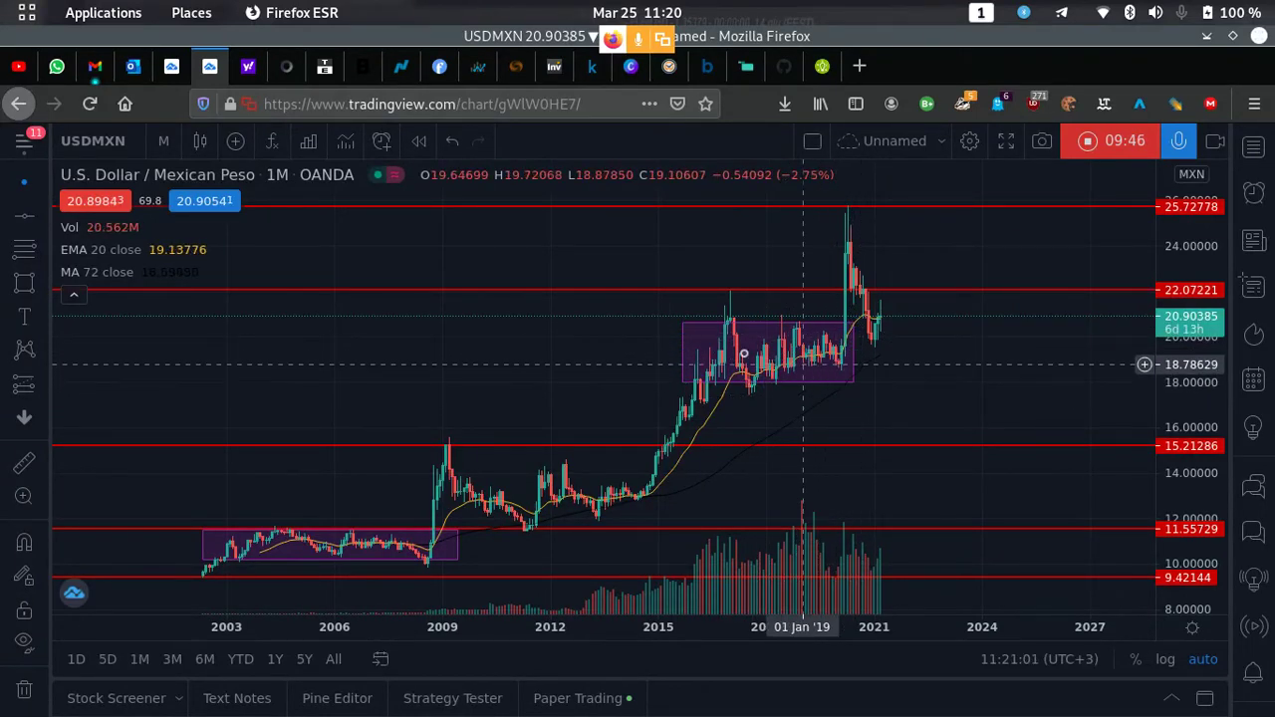
pyautogui.moveTo(681, 352); pyautogui.dragTo(703, 353)
pyautogui.click(864, 410)
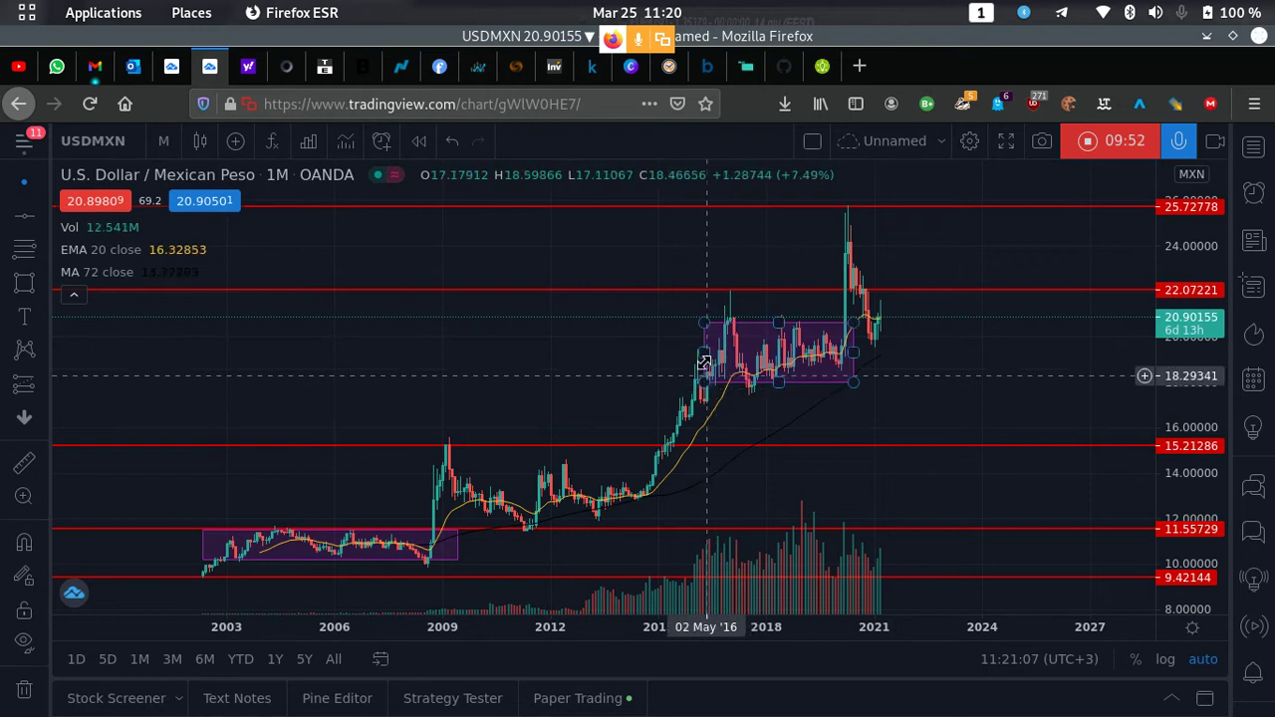
pyautogui.moveTo(703, 355); pyautogui.dragTo(692, 356)
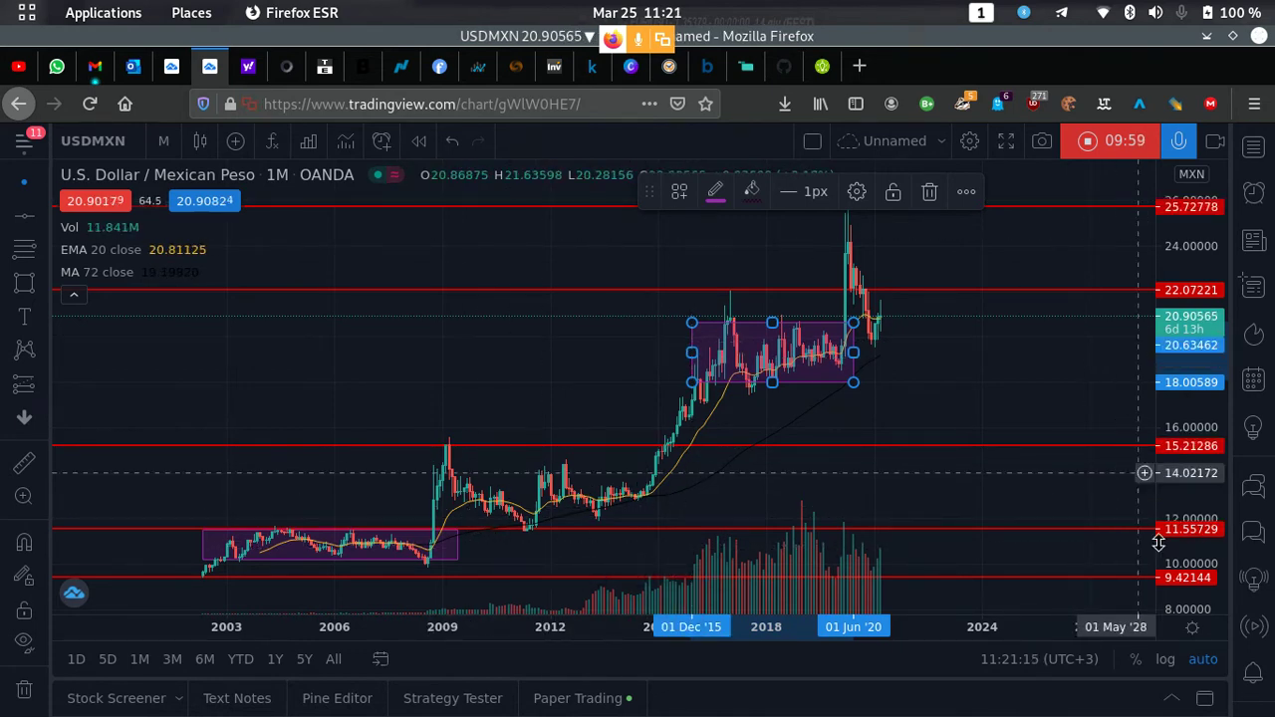
pyautogui.click(998, 418)
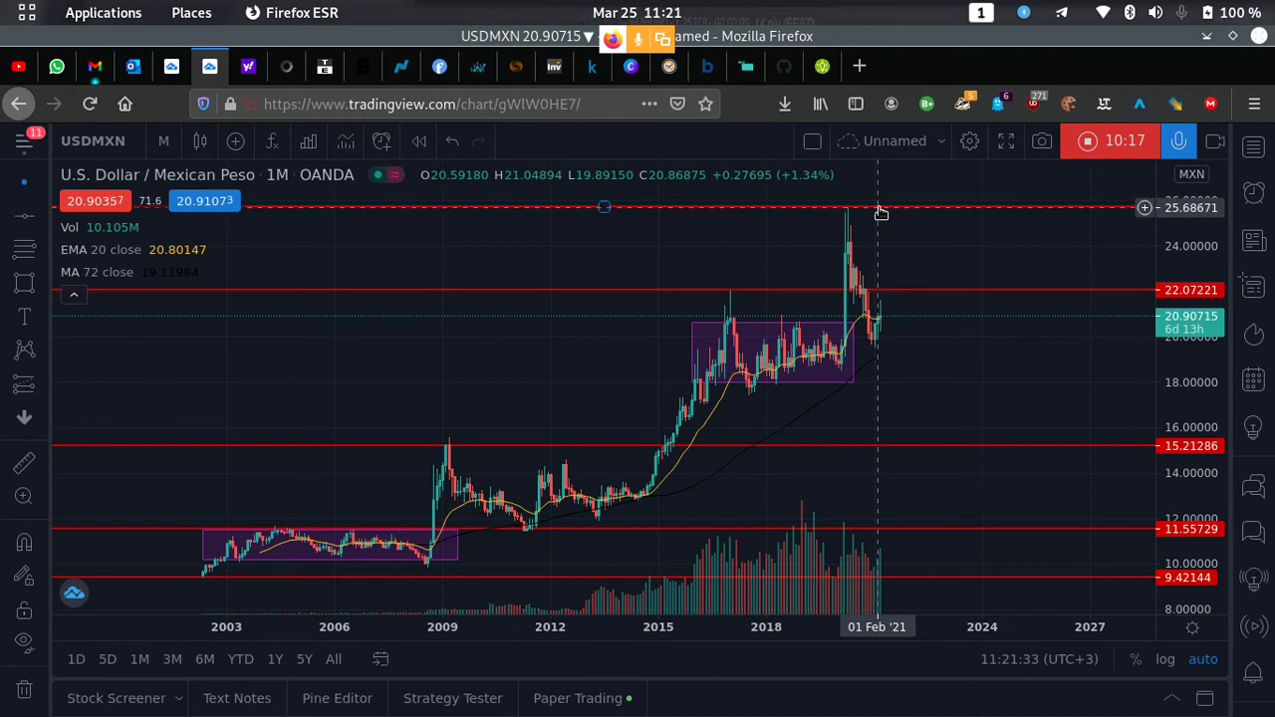
# - Extend the newer consolidation rectangle forward in time so that it ends at about January 2023
pyautogui.scroll(2, 886, 364)
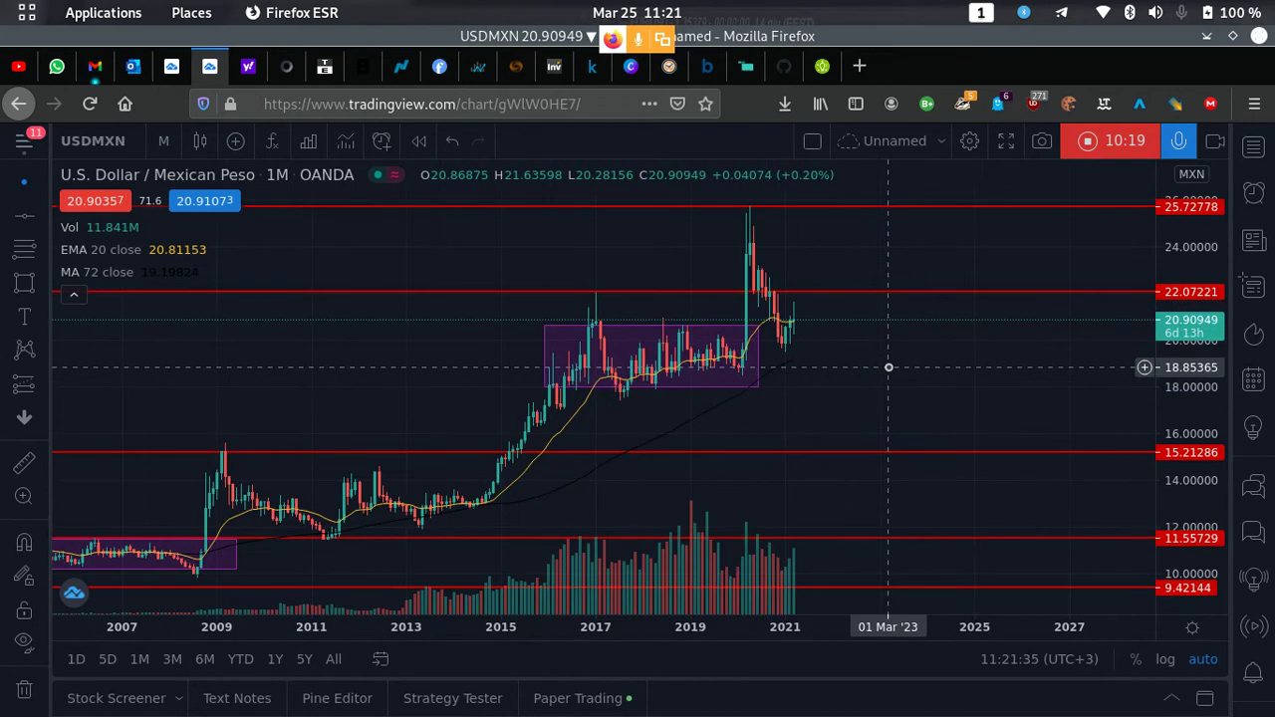
pyautogui.scroll(2, 888, 367)
pyautogui.moveTo(680, 371); pyautogui.dragTo(826, 367)
pyautogui.click(919, 360)
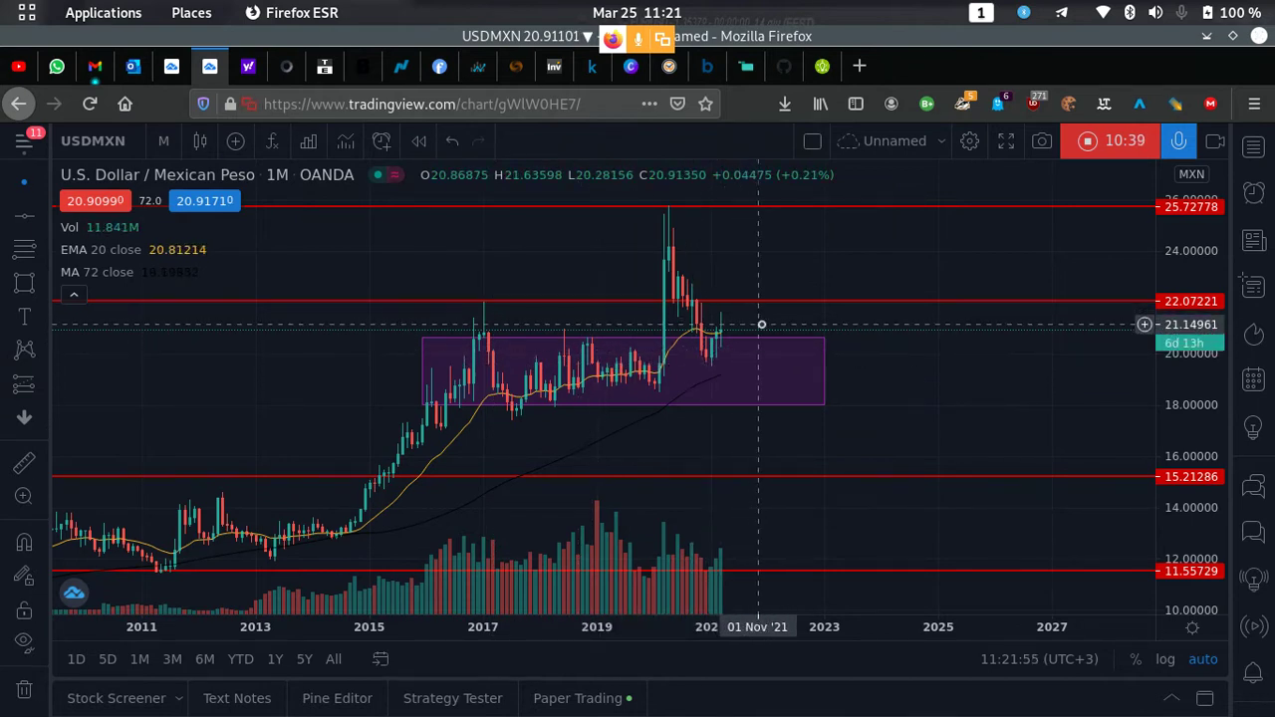
# - Switch the chart to the 1-day interval
pyautogui.moveTo(779, 303); pyautogui.dragTo(762, 312)
pyautogui.scroll(-1, 793, 401)
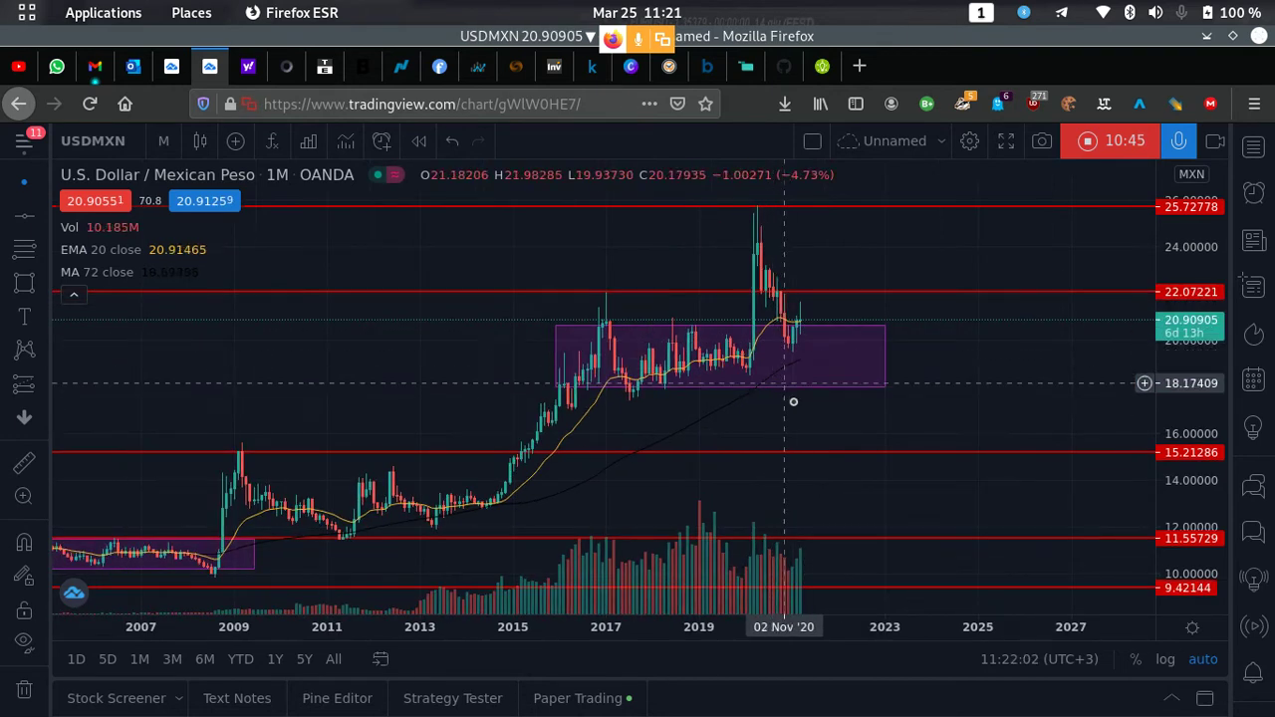
pyautogui.scroll(-3, 792, 402)
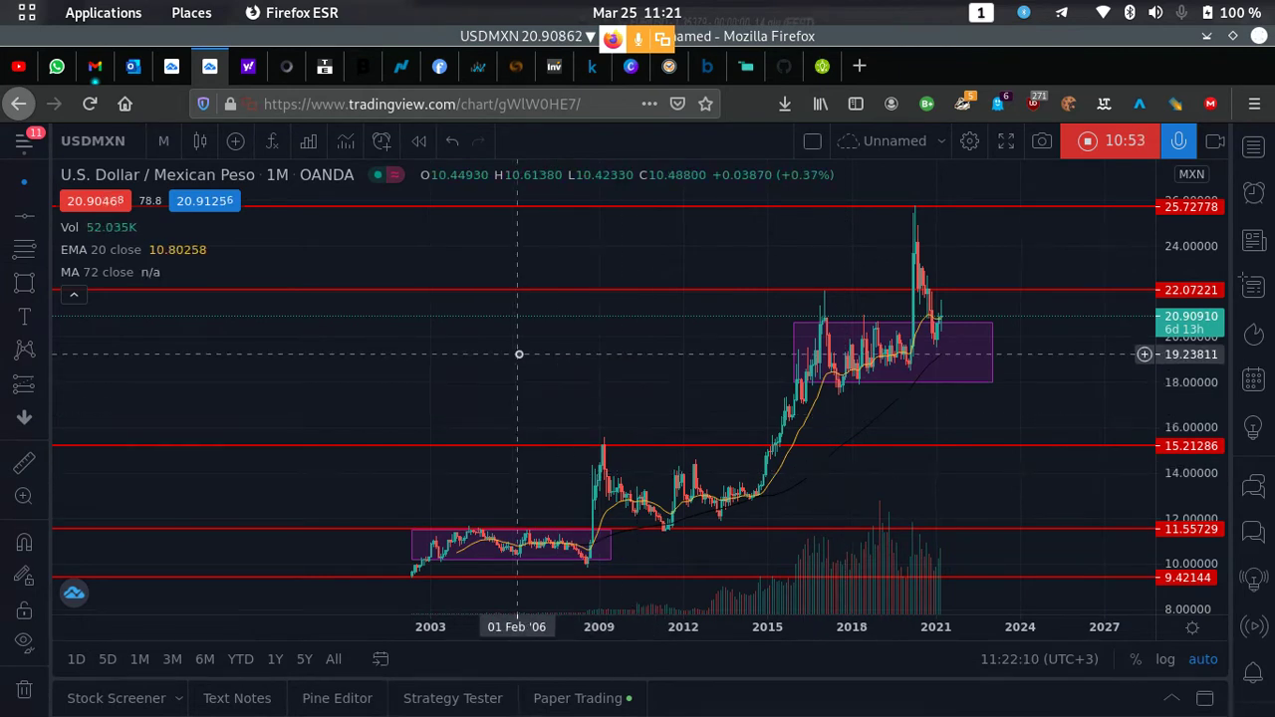
pyautogui.click(164, 141)
pyautogui.scroll(-2, 262, 568)
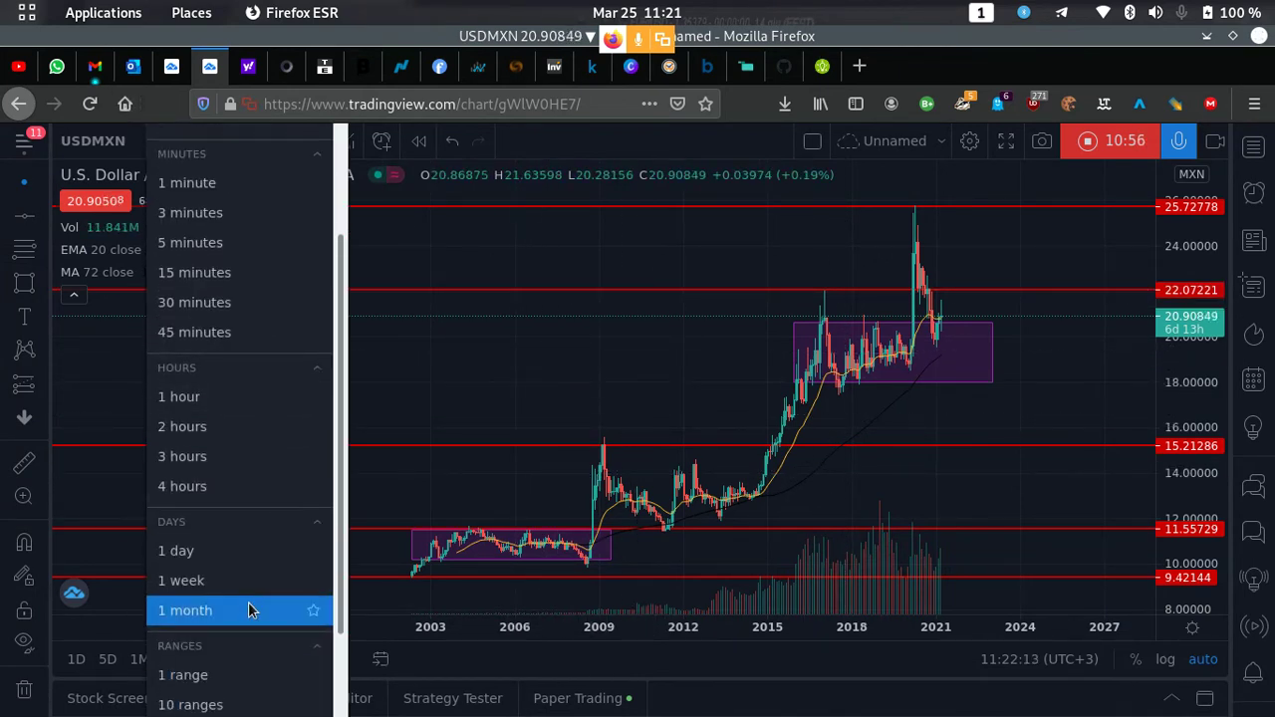
pyautogui.click(166, 550)
# - Examine the daily price action around the newer consolidation rectangle and the 22.07 line, from mid-2015 to March 2021
pyautogui.moveTo(307, 447); pyautogui.dragTo(541, 465)
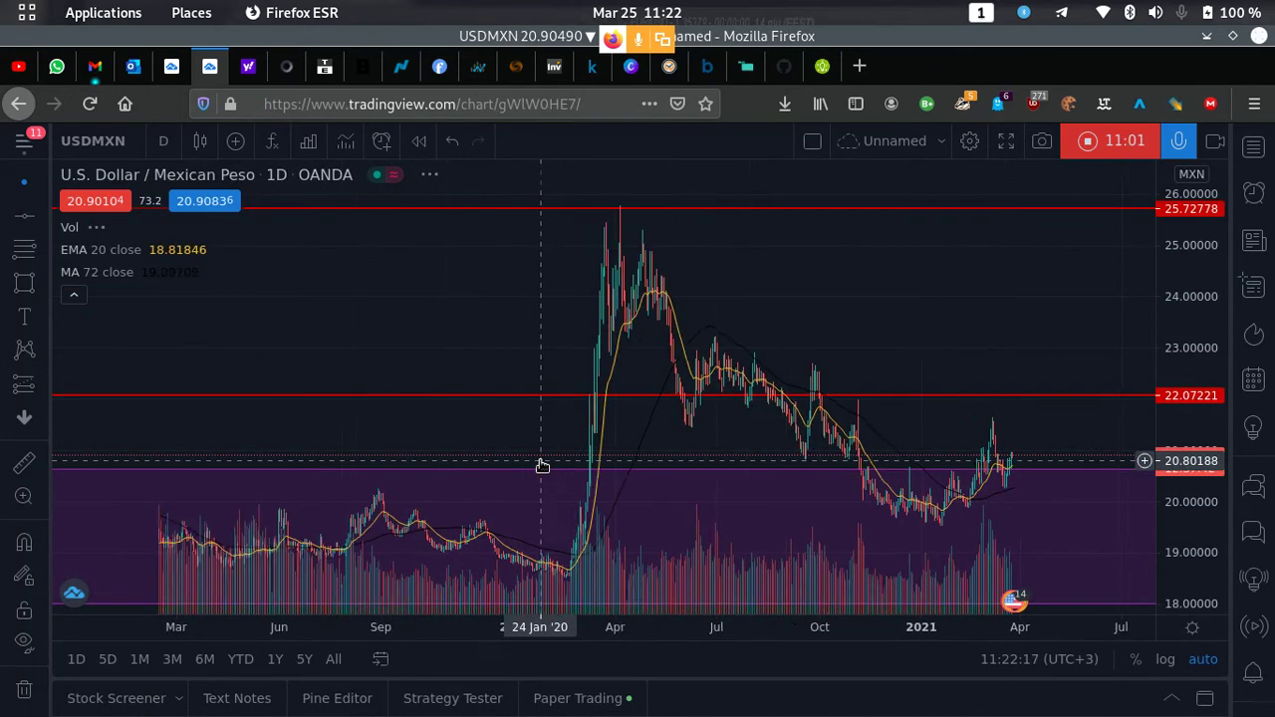
pyautogui.scroll(-3, 541, 465)
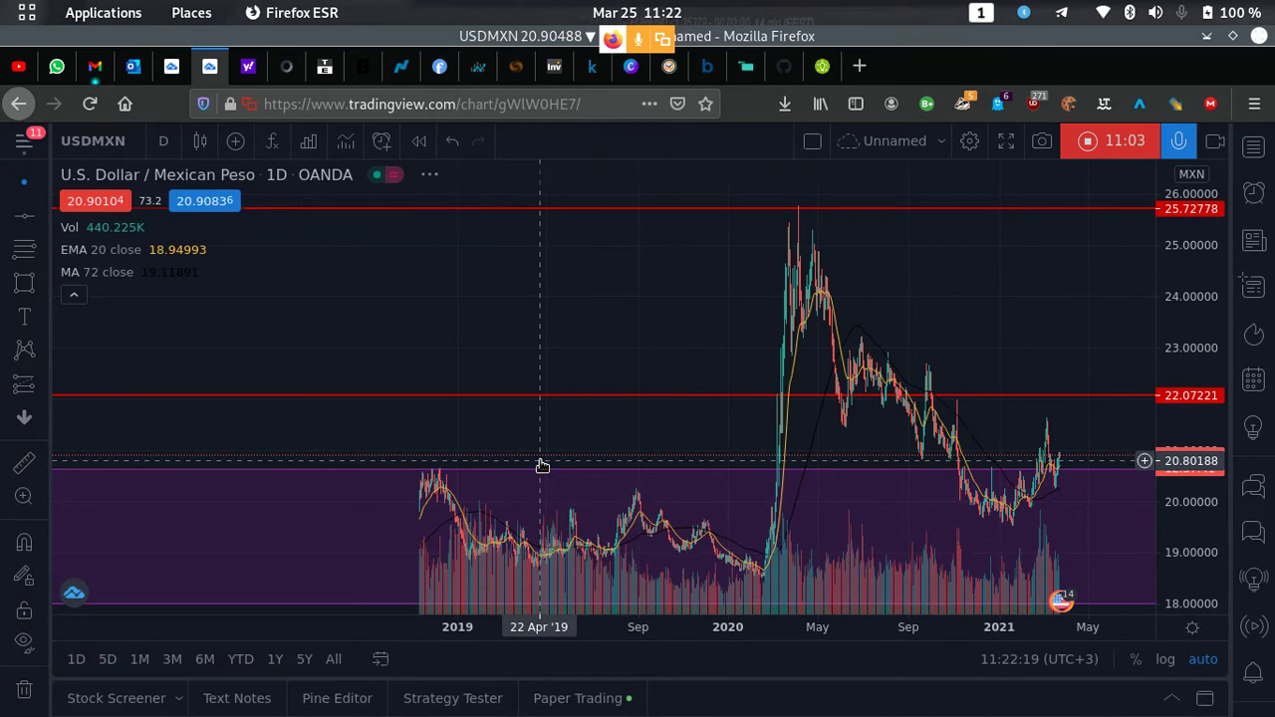
pyautogui.scroll(-3, 541, 465)
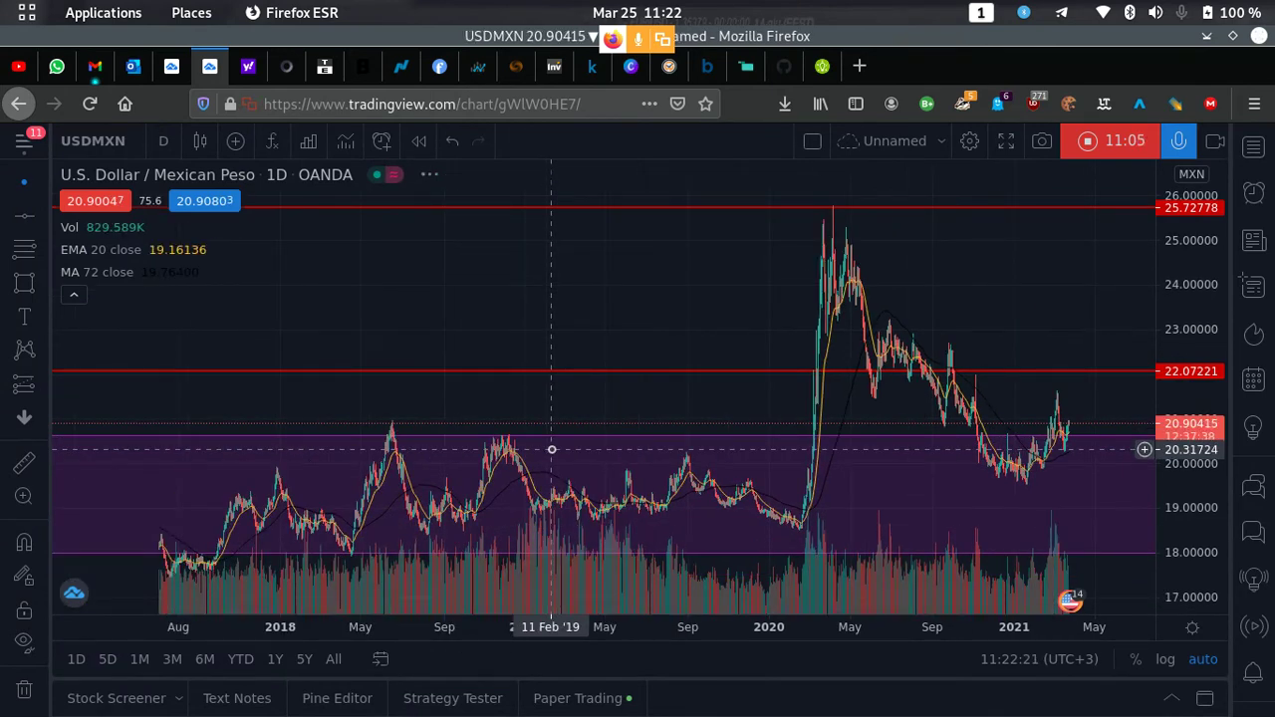
pyautogui.scroll(-2, 552, 449)
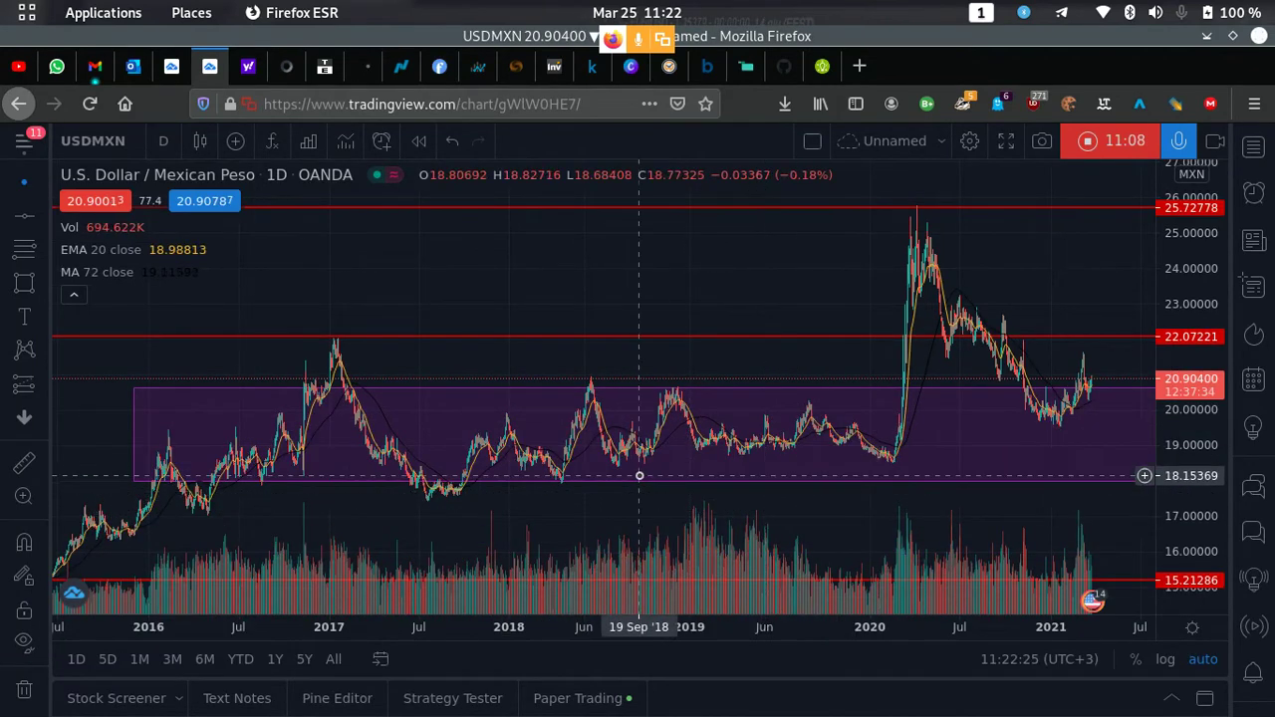
pyautogui.scroll(-2, 639, 475)
pyautogui.click(645, 477)
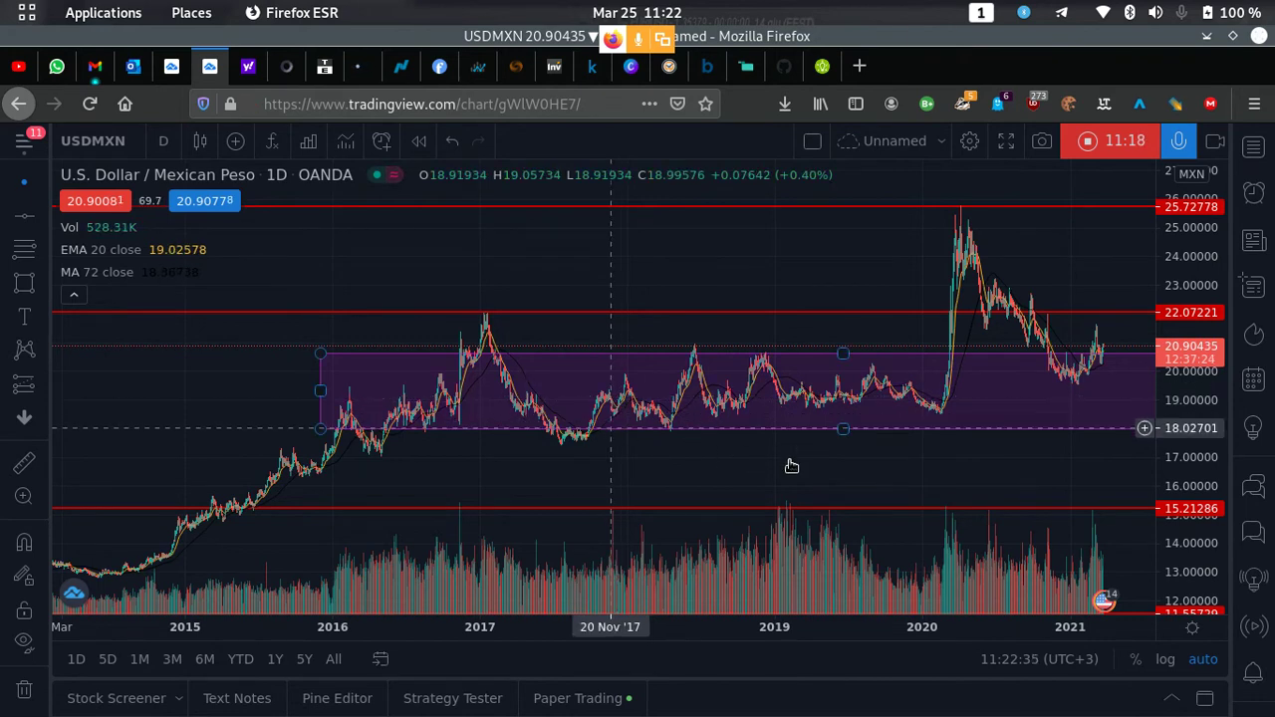
pyautogui.moveTo(822, 469); pyautogui.dragTo(706, 475)
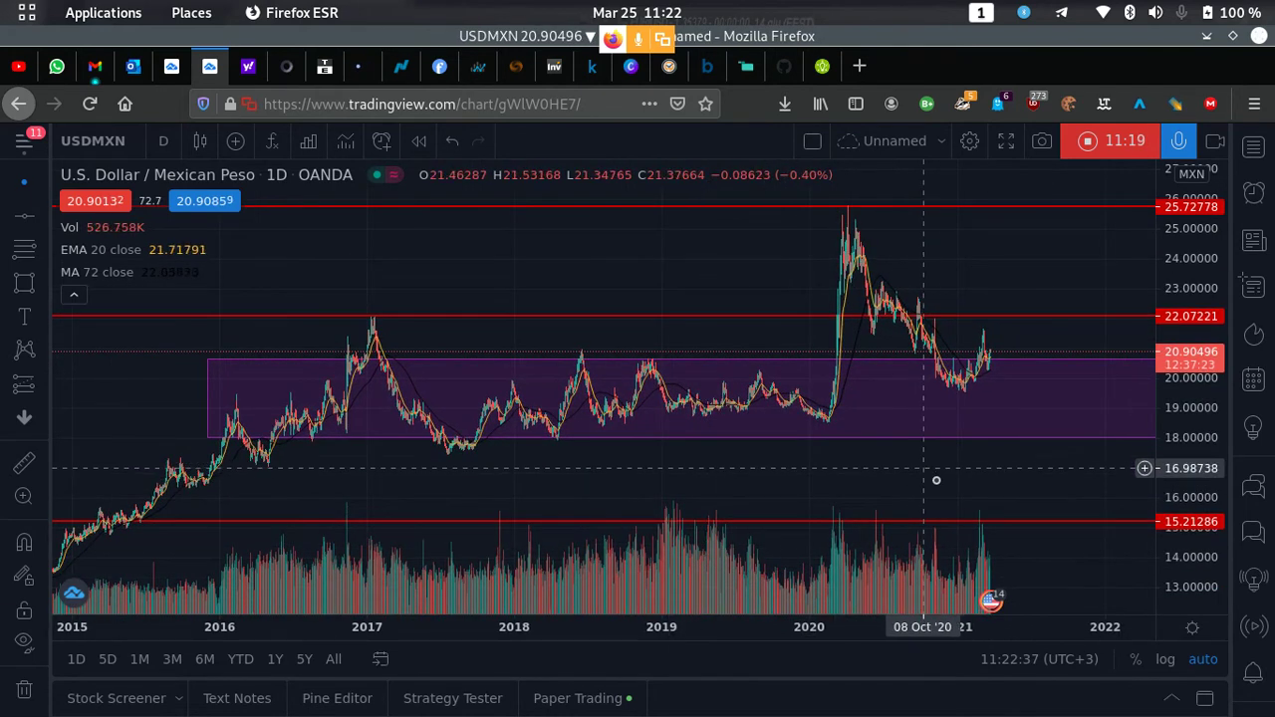
pyautogui.moveTo(899, 485); pyautogui.dragTo(846, 489)
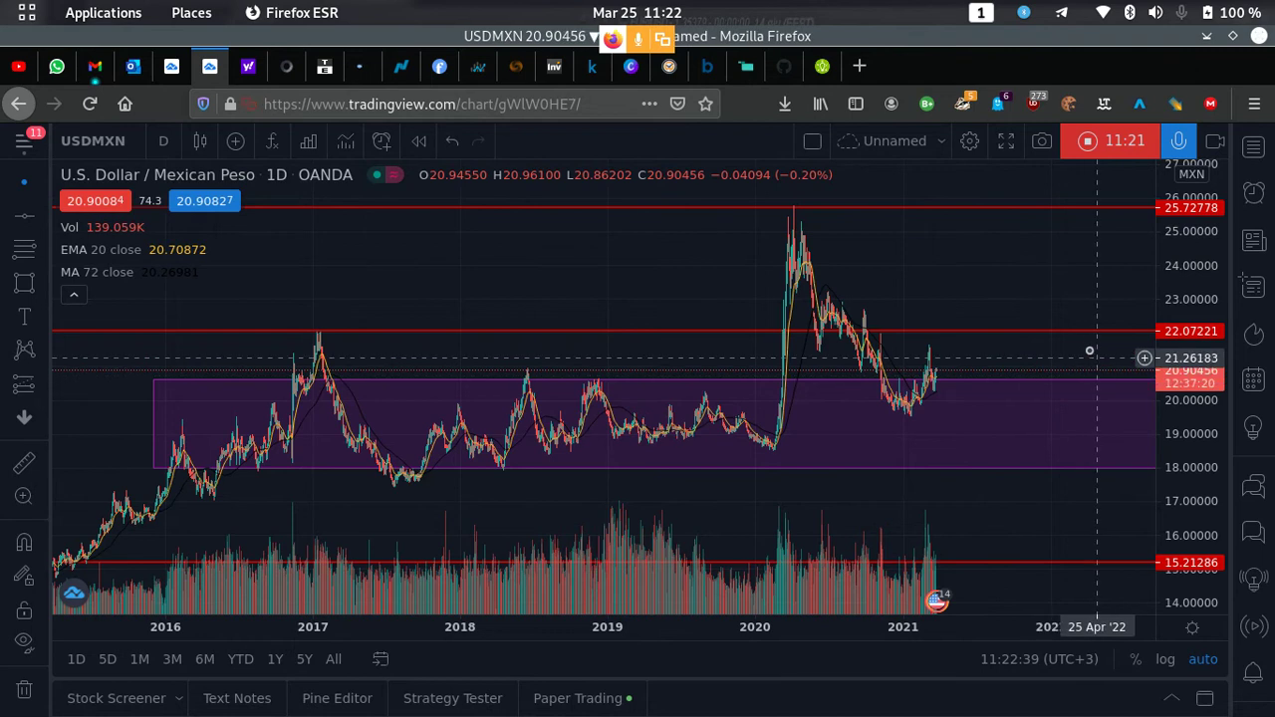
pyautogui.moveTo(1007, 284); pyautogui.dragTo(964, 284)
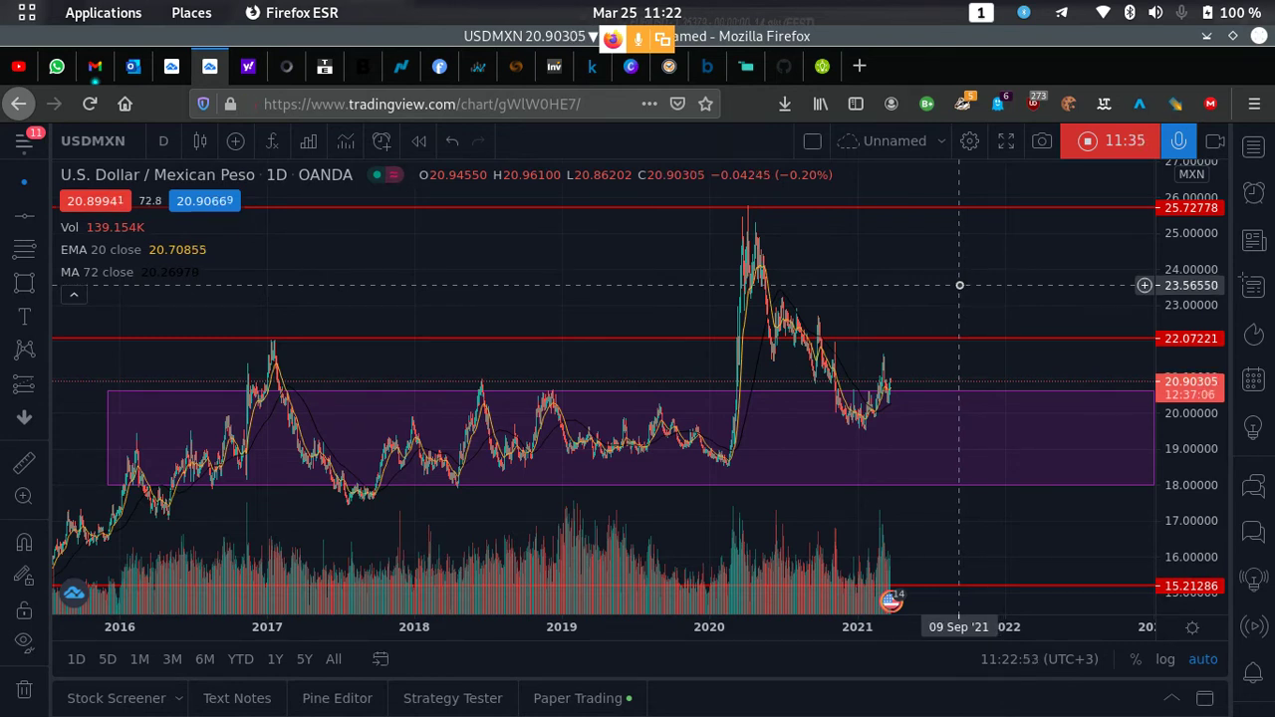
pyautogui.scroll(5, 797, 385)
pyautogui.hscroll(-5, 631, 348)
pyautogui.hscroll(4, 637, 318)
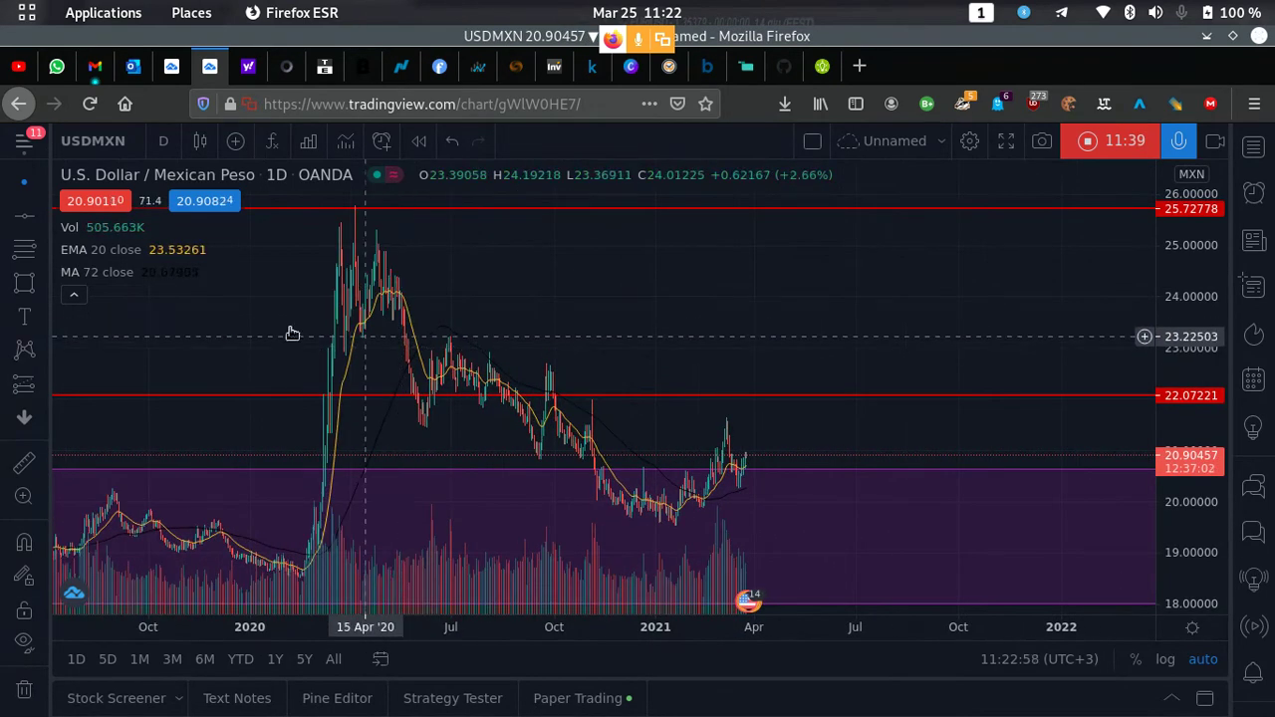
pyautogui.hscroll(-10, 320, 332)
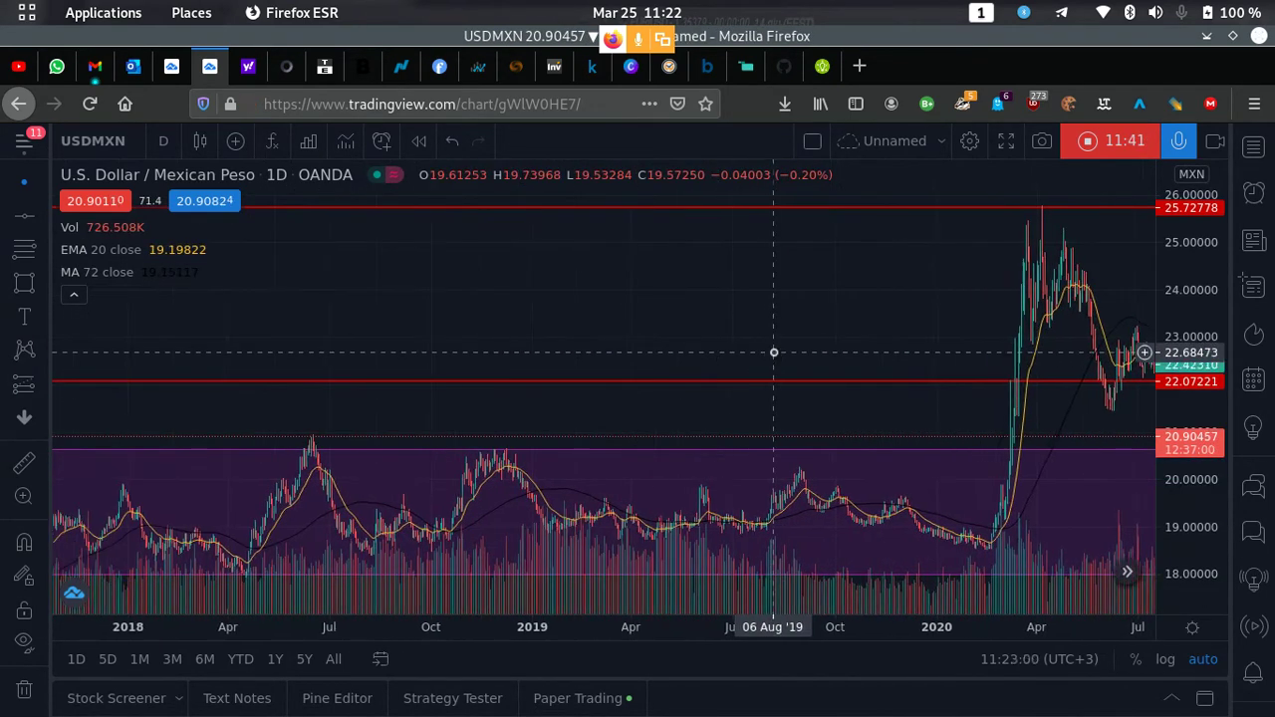
pyautogui.scroll(-2, 769, 354)
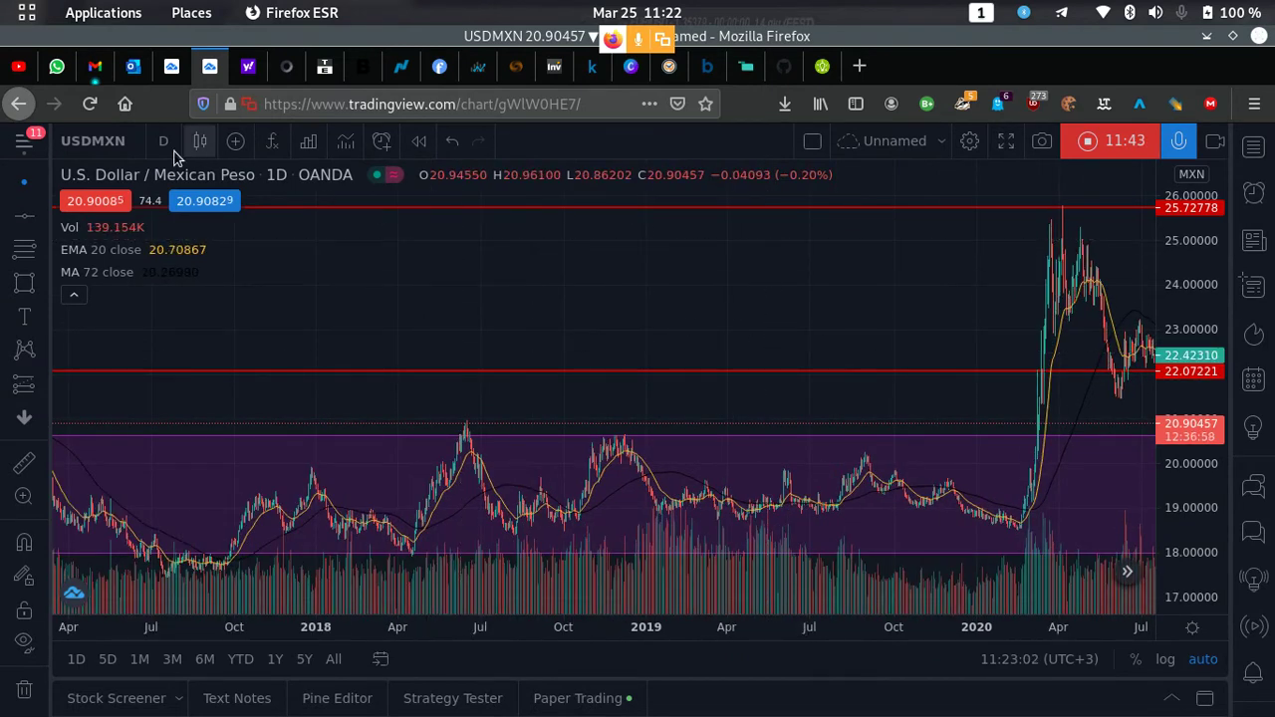
# - Switch the chart to the 1-week interval
pyautogui.click(163, 140)
pyautogui.scroll(-1, 210, 697)
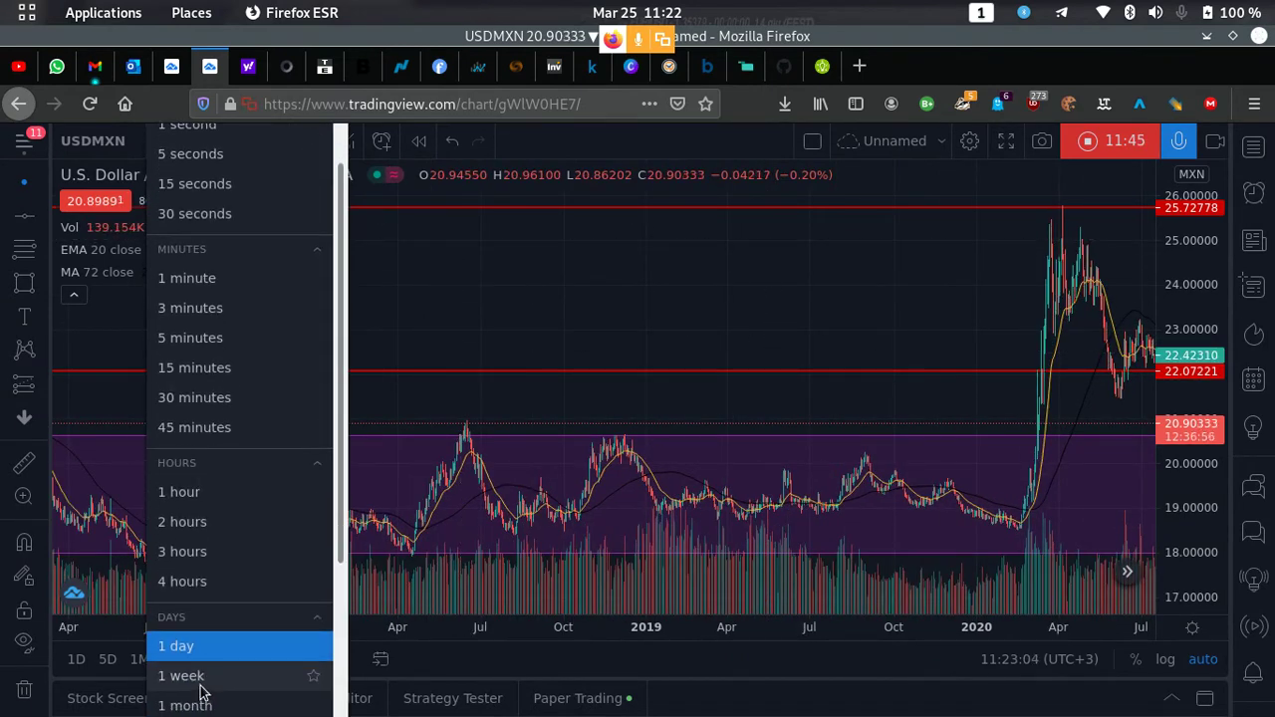
pyautogui.click(206, 679)
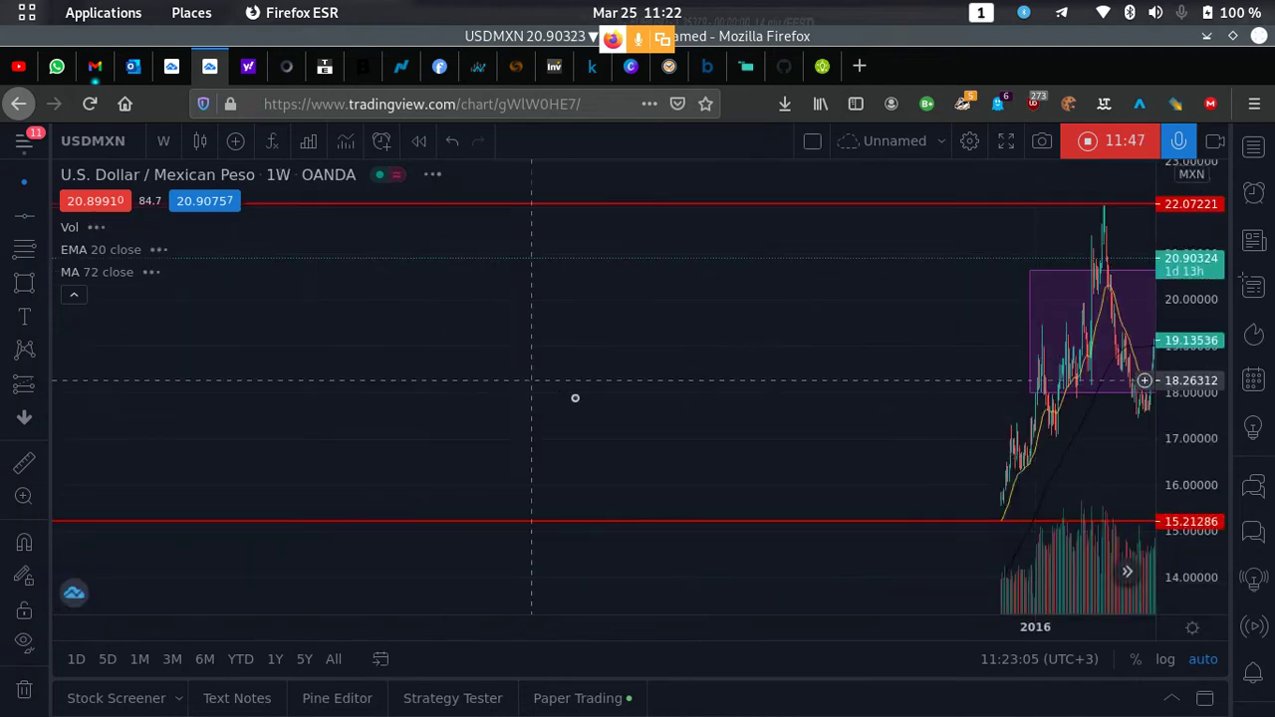
# - Examine how the weekly candles react at the newer consolidation rectangle's edges and at the 22.07 line, from 2016 to 2021
pyautogui.scroll(-2, 589, 409)
pyautogui.moveTo(654, 322); pyautogui.dragTo(408, 321)
pyautogui.moveTo(952, 388); pyautogui.dragTo(705, 397)
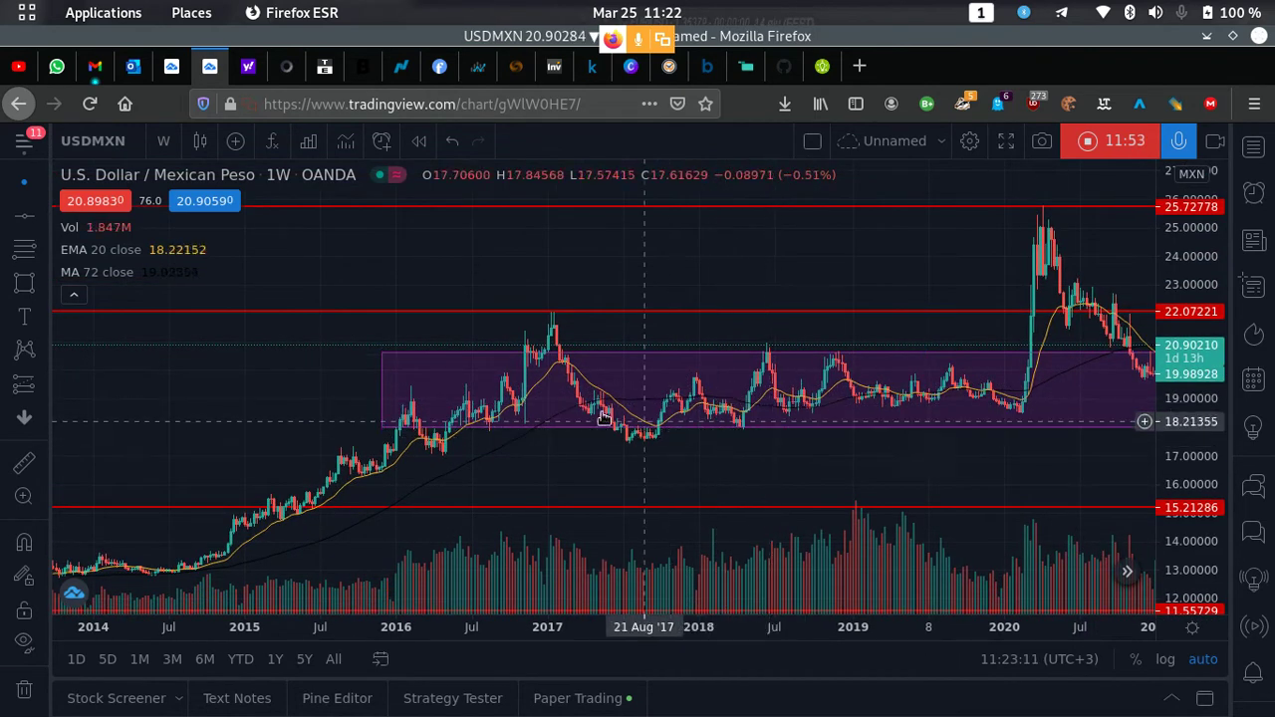
pyautogui.click(660, 428)
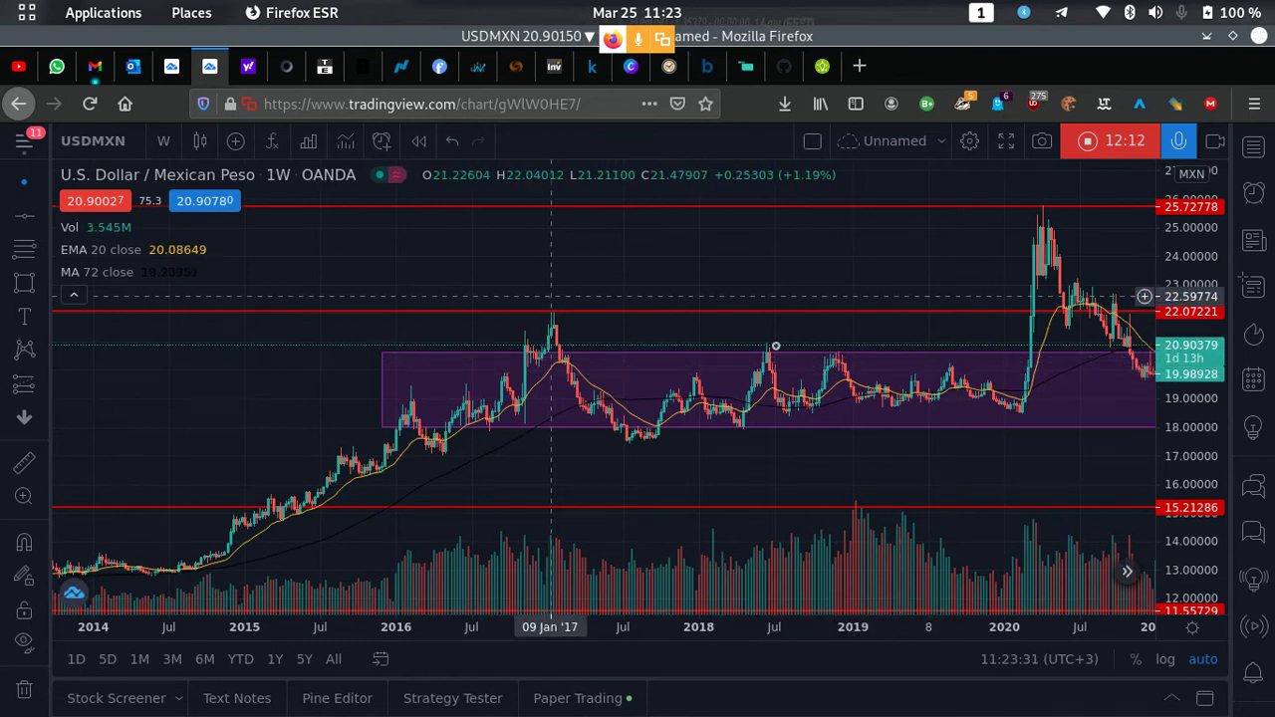
pyautogui.scroll(-1, 630, 394)
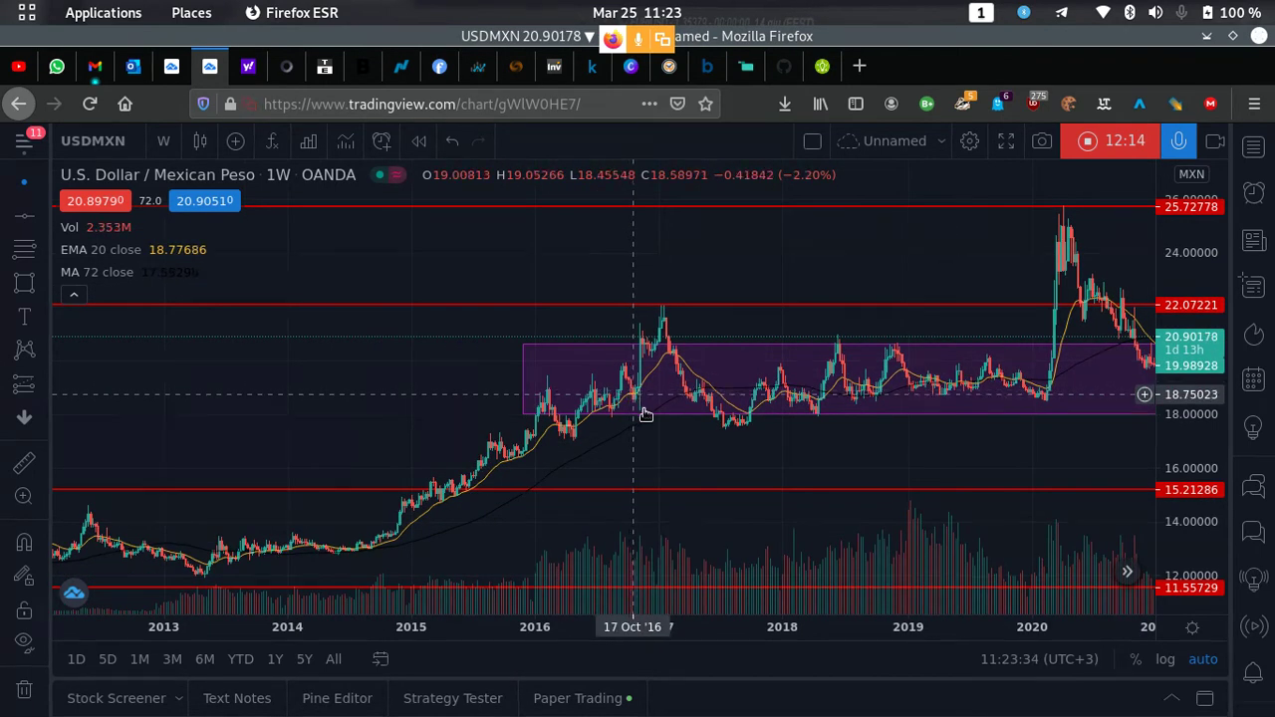
pyautogui.scroll(-1, 788, 484)
pyautogui.scroll(-1, 826, 449)
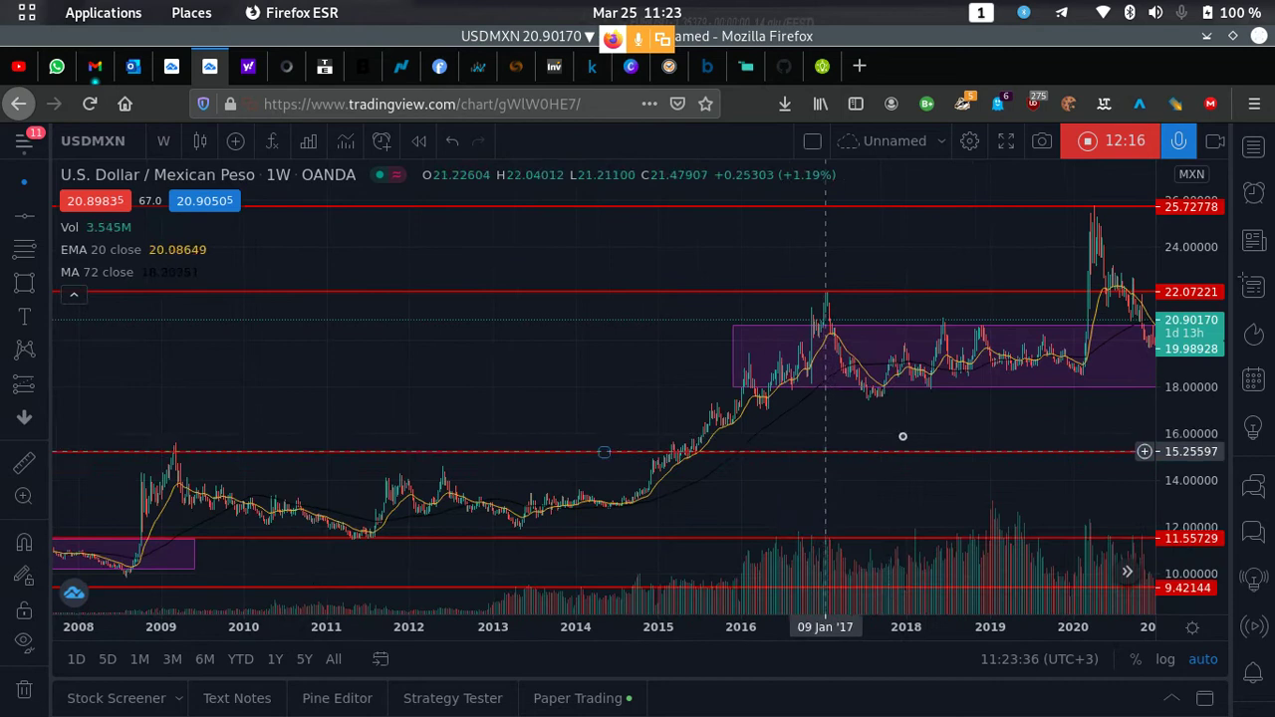
pyautogui.moveTo(922, 422); pyautogui.dragTo(787, 416)
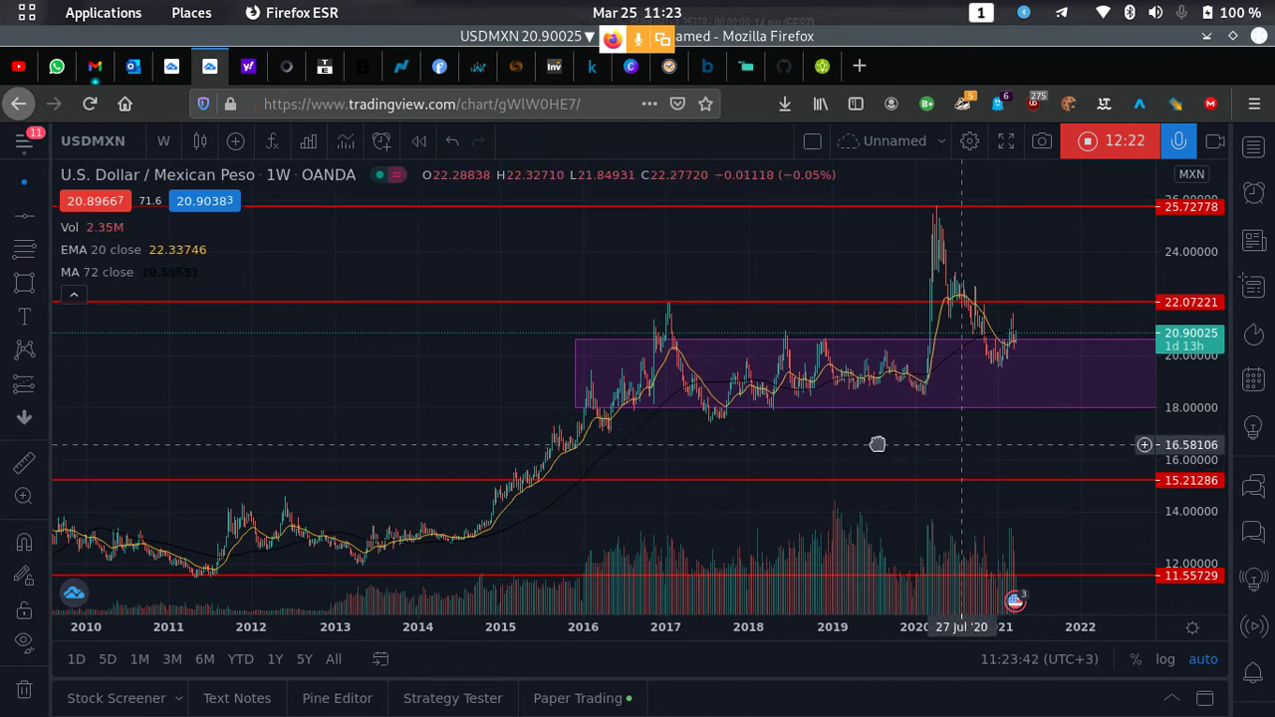
pyautogui.moveTo(910, 447); pyautogui.dragTo(803, 445)
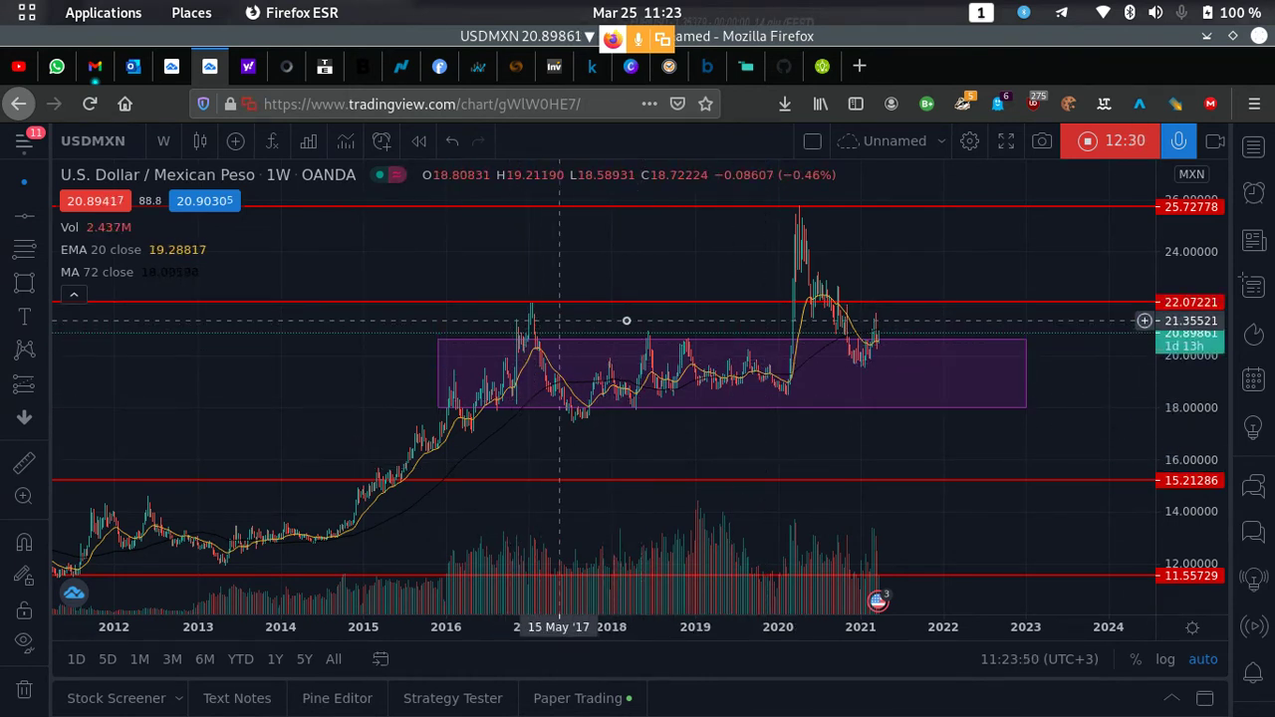
pyautogui.scroll(3, 747, 297)
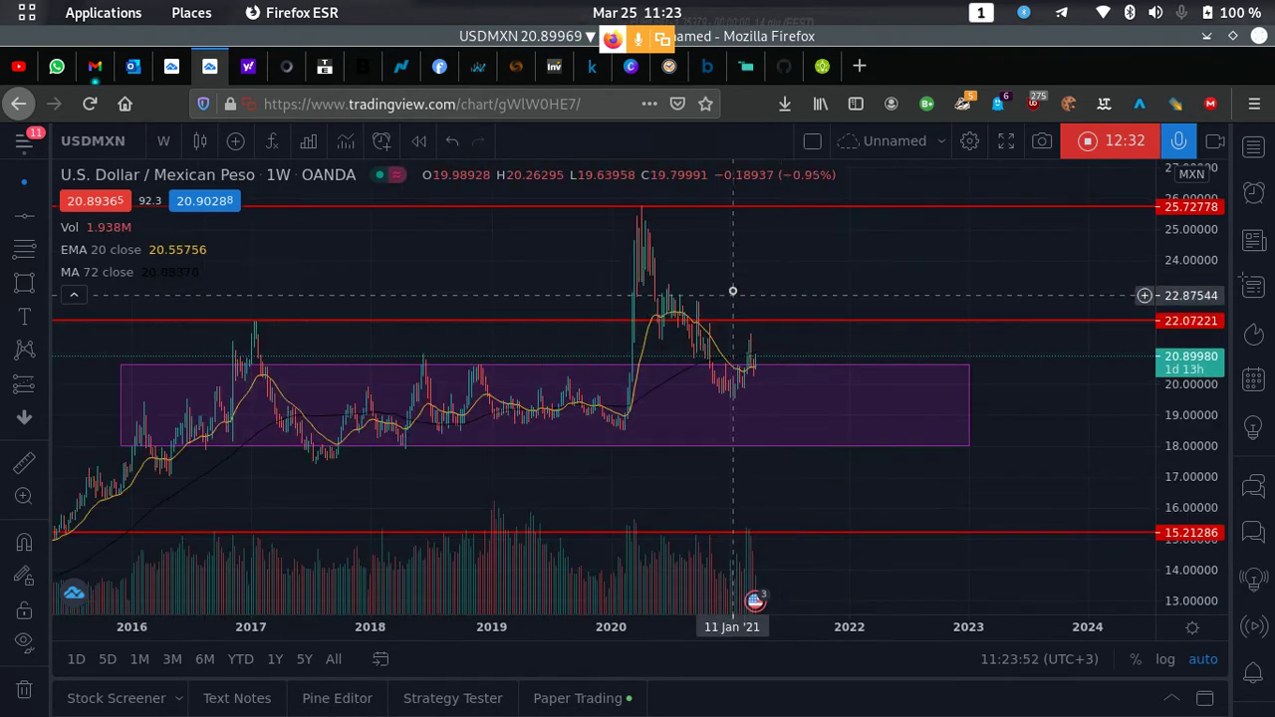
pyautogui.scroll(2, 850, 301)
pyautogui.moveTo(717, 313); pyautogui.dragTo(801, 322)
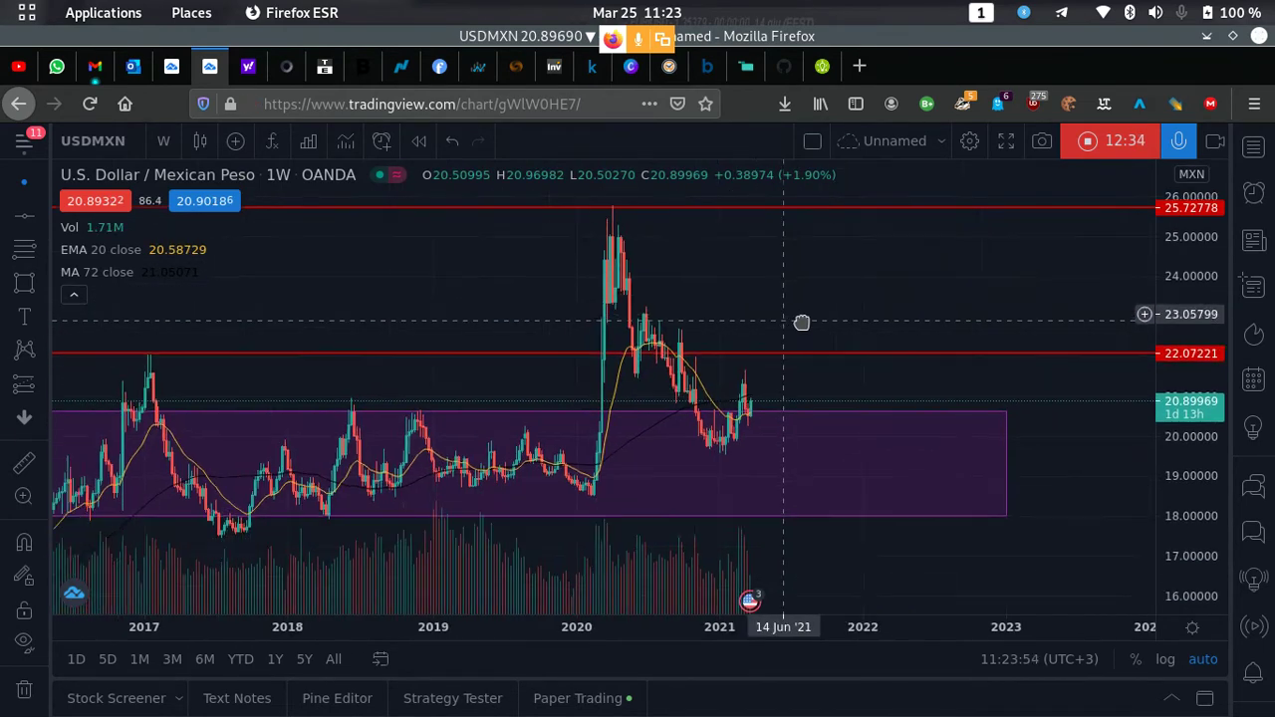
pyautogui.moveTo(523, 332); pyautogui.dragTo(596, 331)
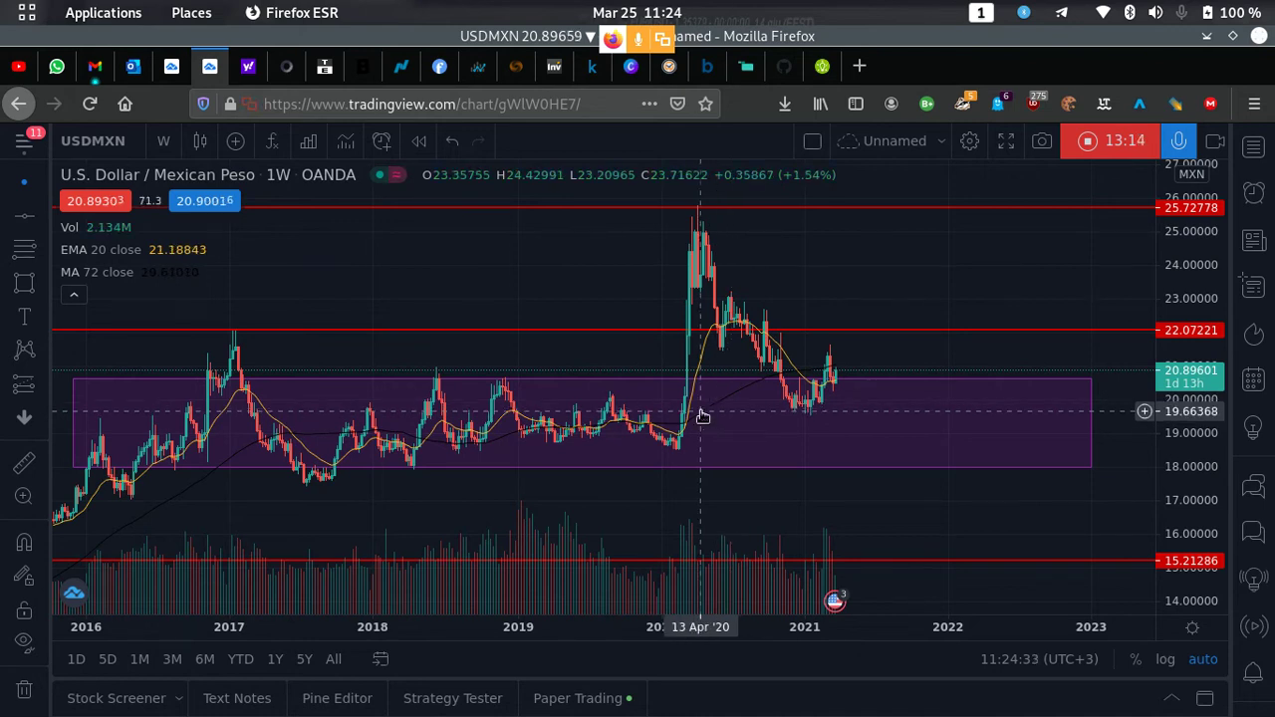
# - Review the full weekly price history since 2002 against all the drawn horizontal levels and both consolidation rectangles
pyautogui.scroll(-1, 700, 409)
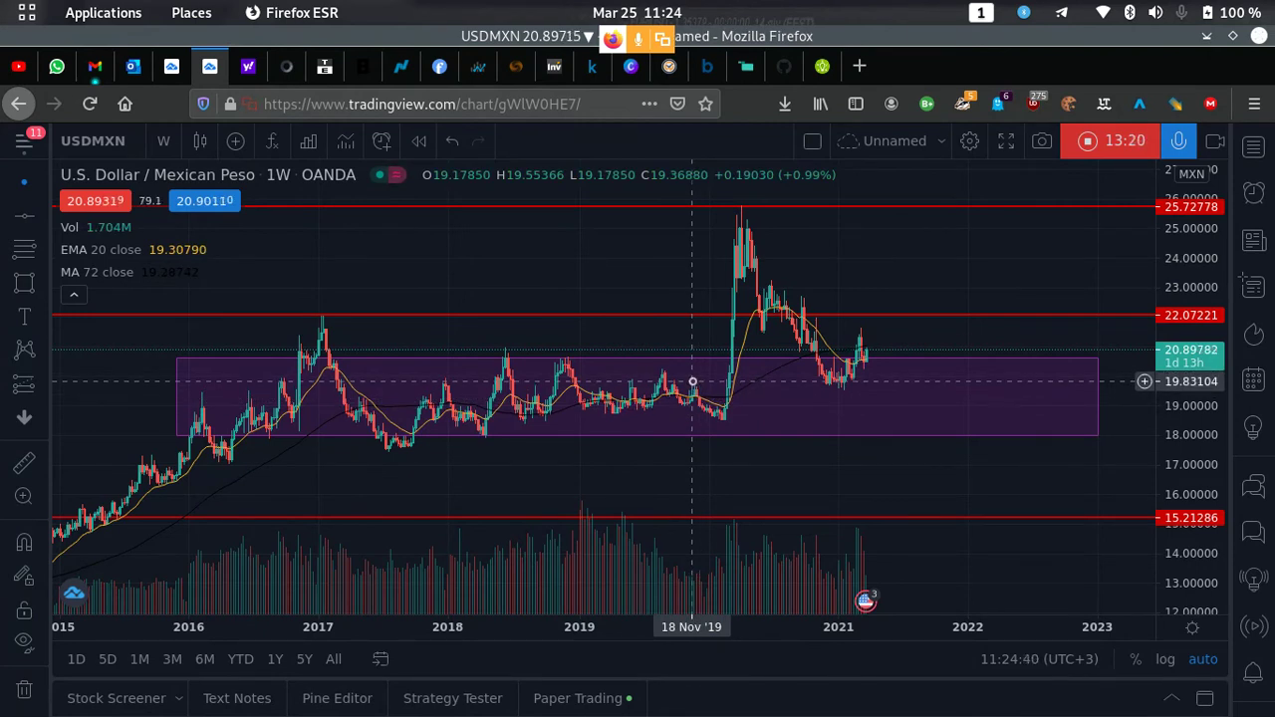
pyautogui.scroll(-4, 692, 382)
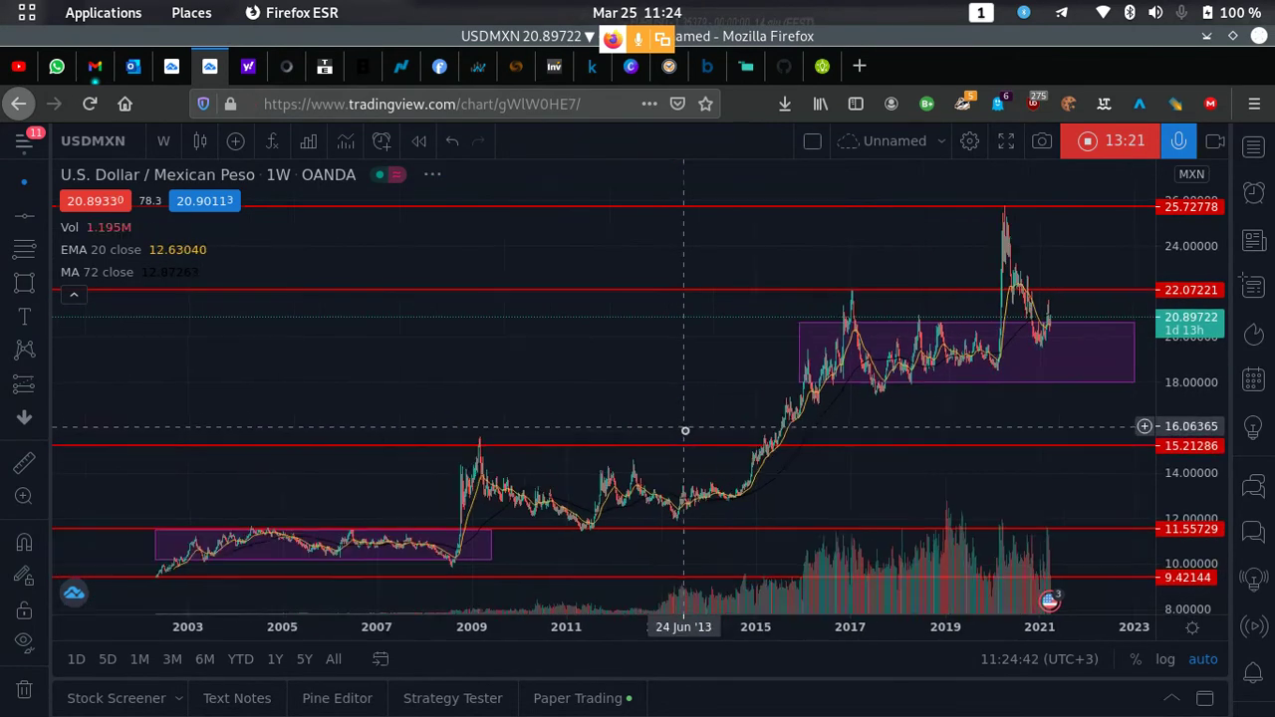
pyautogui.scroll(-1, 684, 430)
pyautogui.hscroll(2, 607, 380)
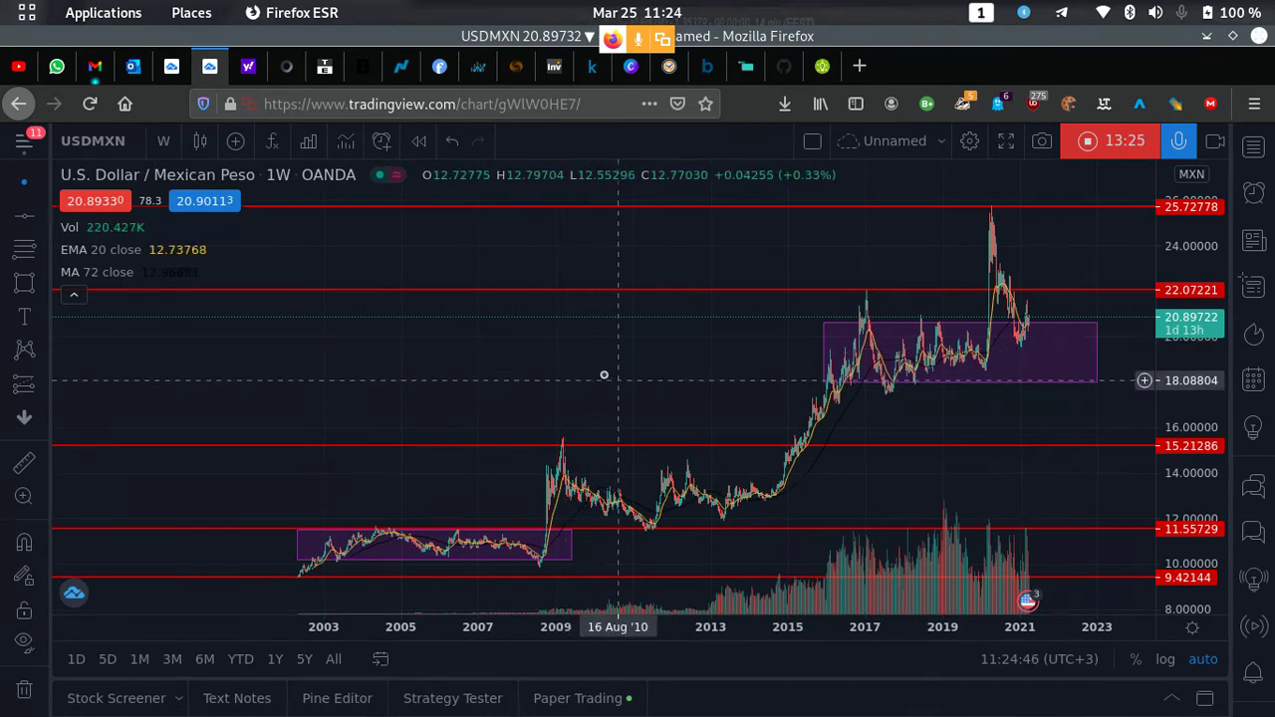
pyautogui.hscroll(3, 598, 358)
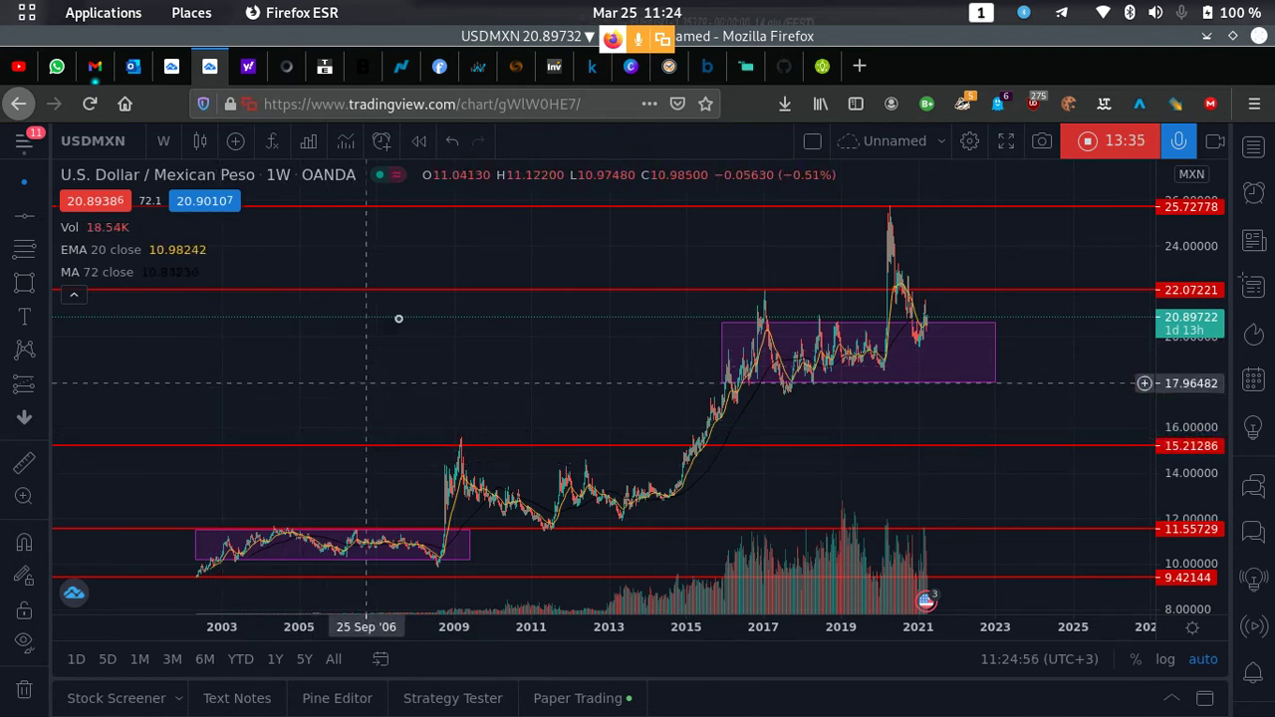
pyautogui.moveTo(469, 351); pyautogui.dragTo(375, 347)
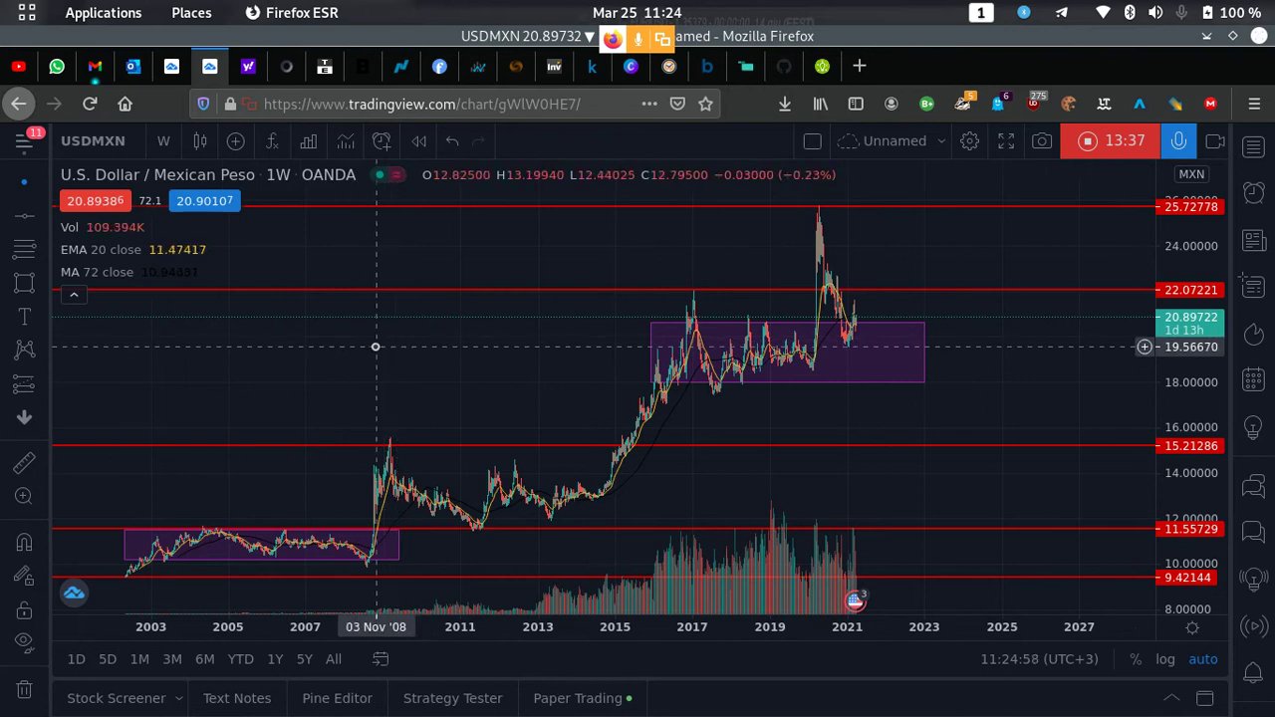
pyautogui.click(822, 207)
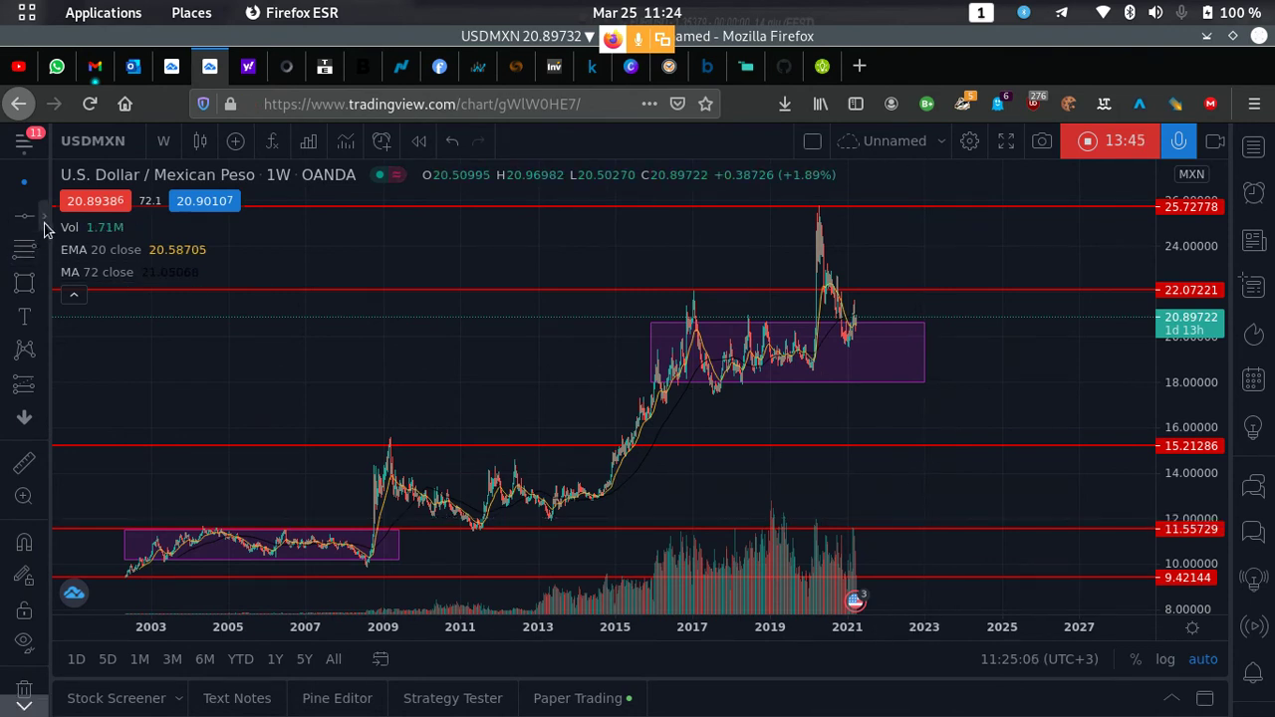
# - Draw a trend line across the weekly chart from about 25.23 in July 2008 to about 14.84 in April 2023
pyautogui.click(44, 219)
pyautogui.click(100, 177)
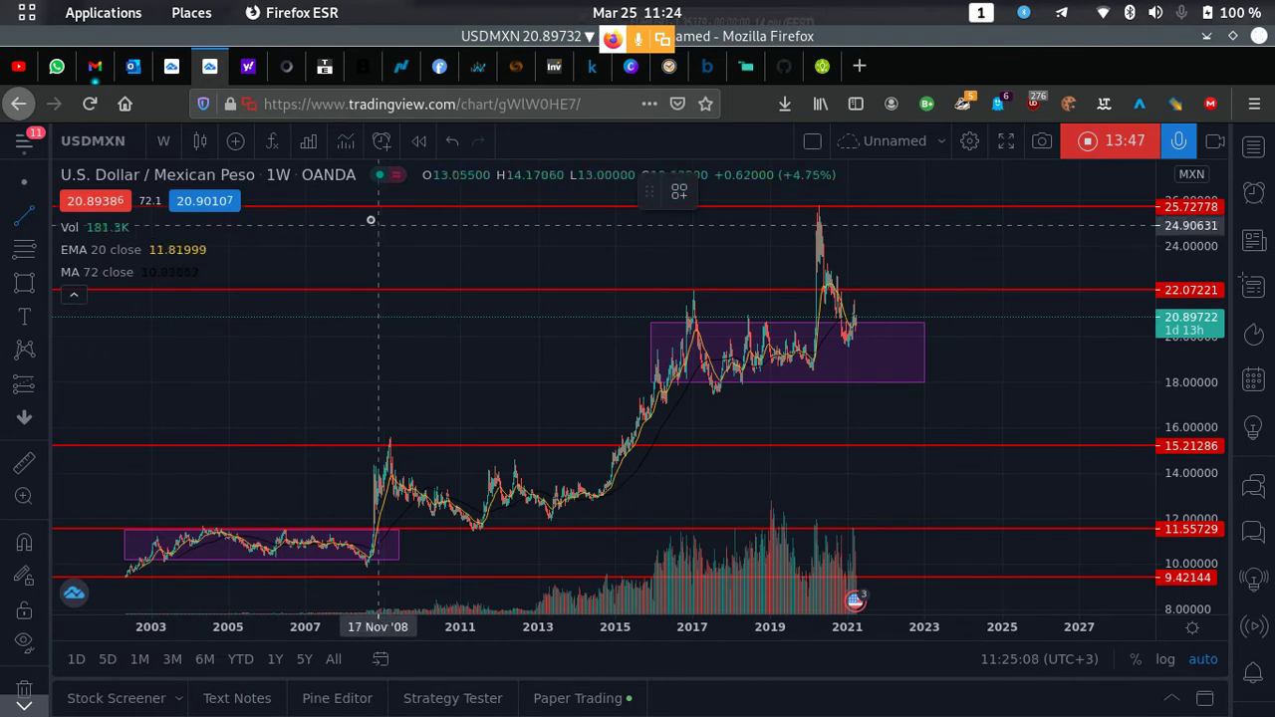
pyautogui.click(366, 218)
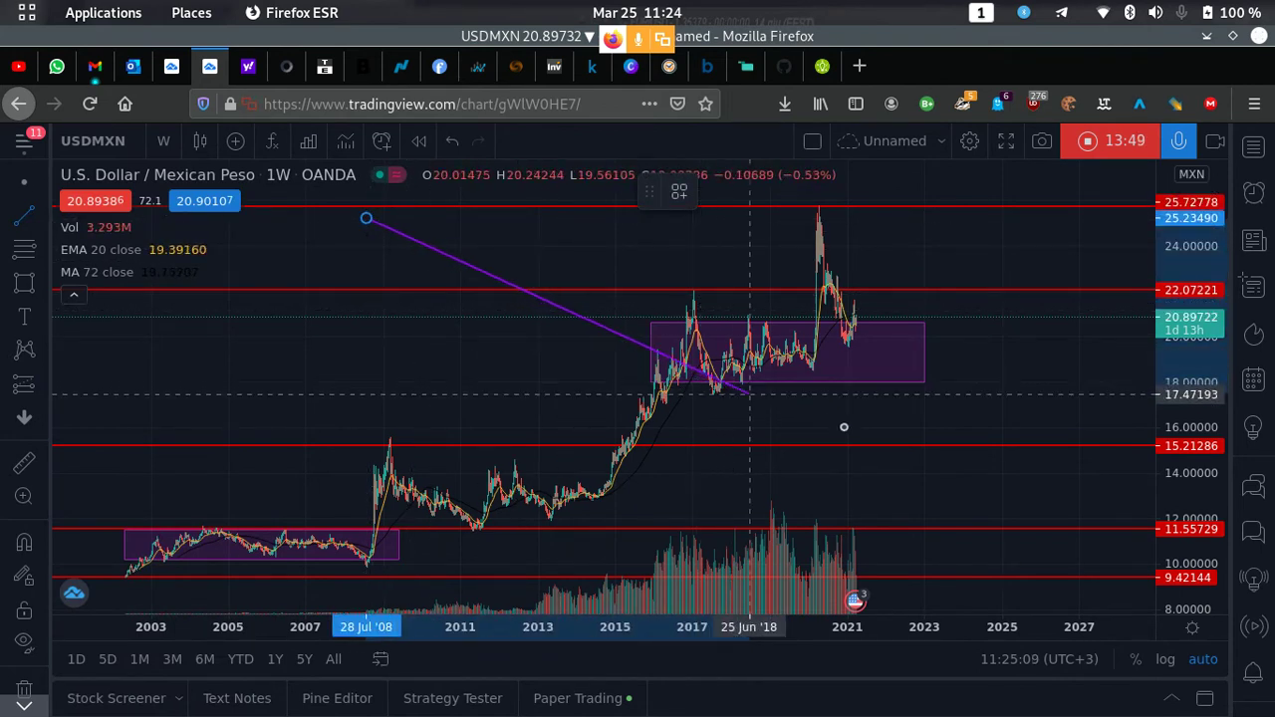
pyautogui.click(935, 454)
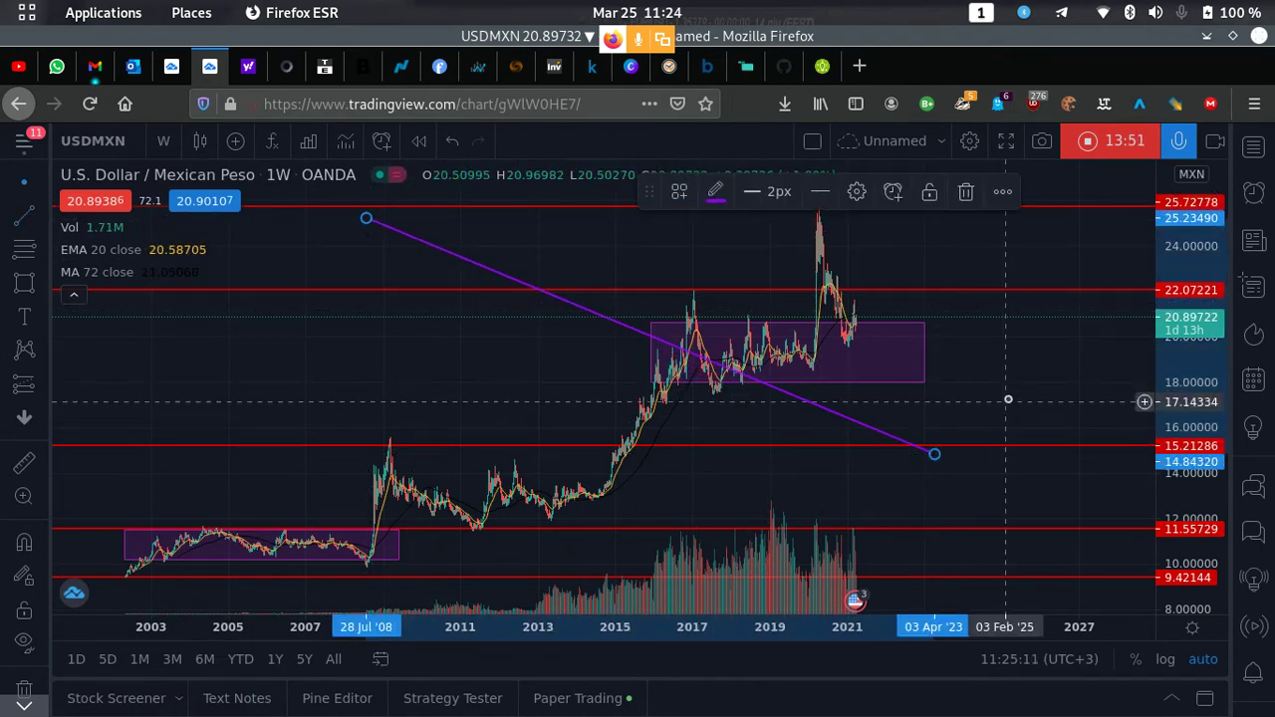
# - Re-anchor the trend line to rise beneath the weekly lows, from about 9.46 in June 2008 to about 18.21 in February 2026
pyautogui.moveTo(934, 456); pyautogui.dragTo(508, 365)
pyautogui.moveTo(366, 218); pyautogui.dragTo(376, 567)
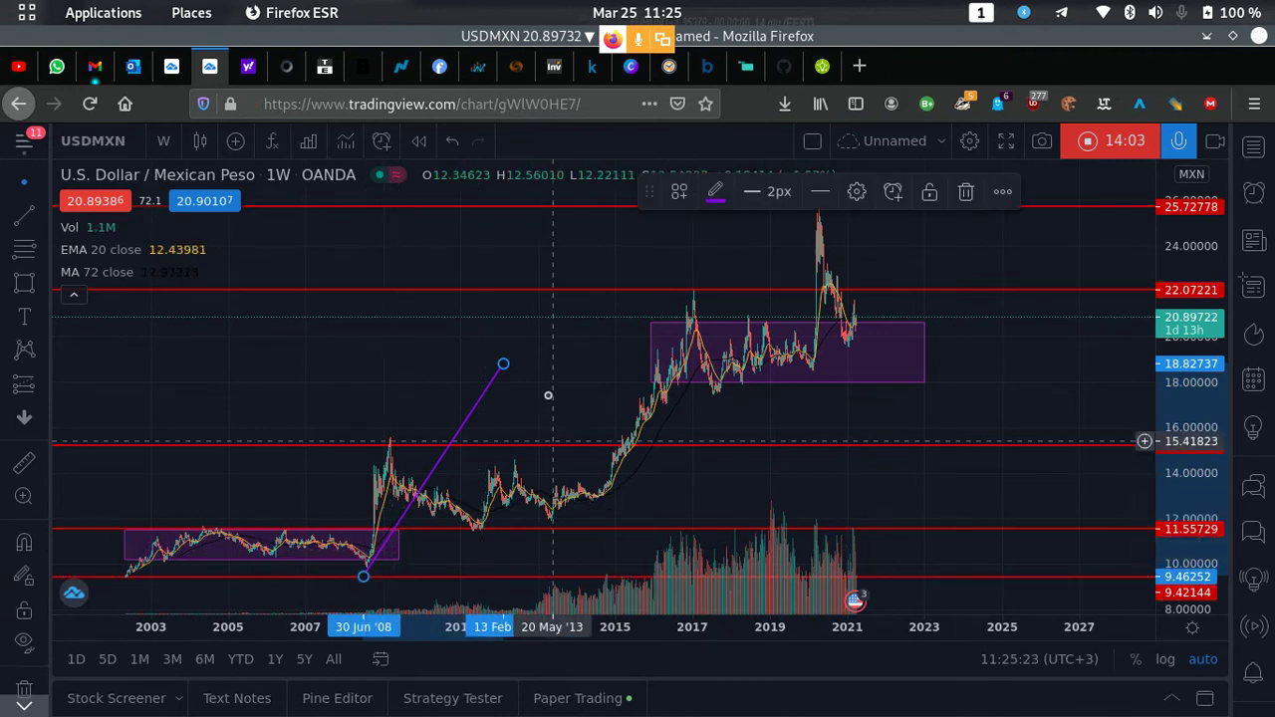
pyautogui.moveTo(537, 455); pyautogui.dragTo(605, 455)
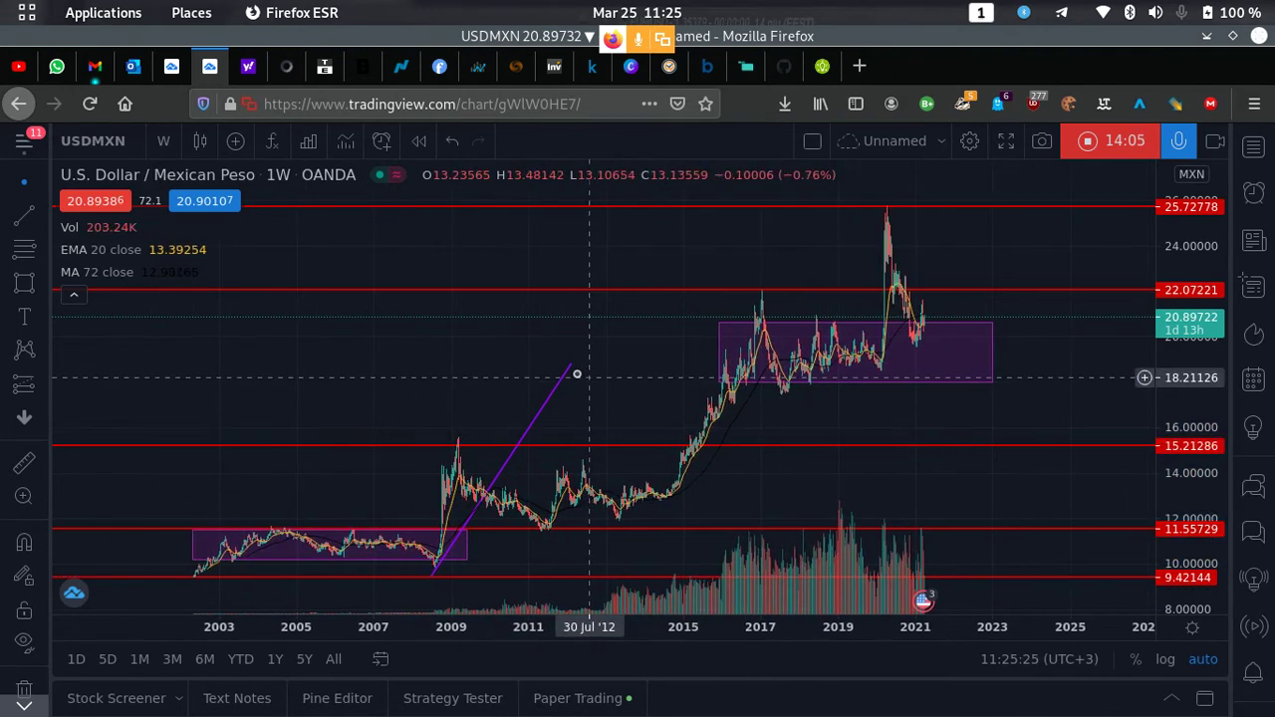
pyautogui.moveTo(571, 369); pyautogui.dragTo(695, 469)
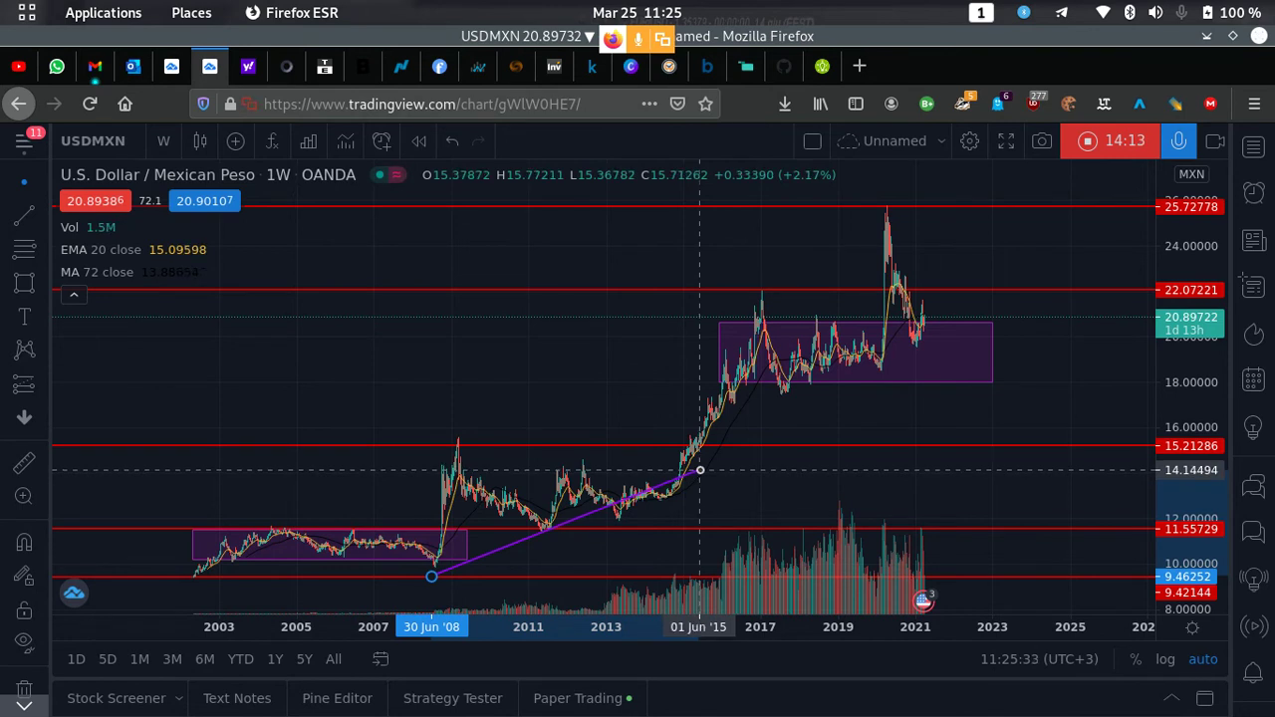
pyautogui.moveTo(711, 476); pyautogui.dragTo(1115, 376)
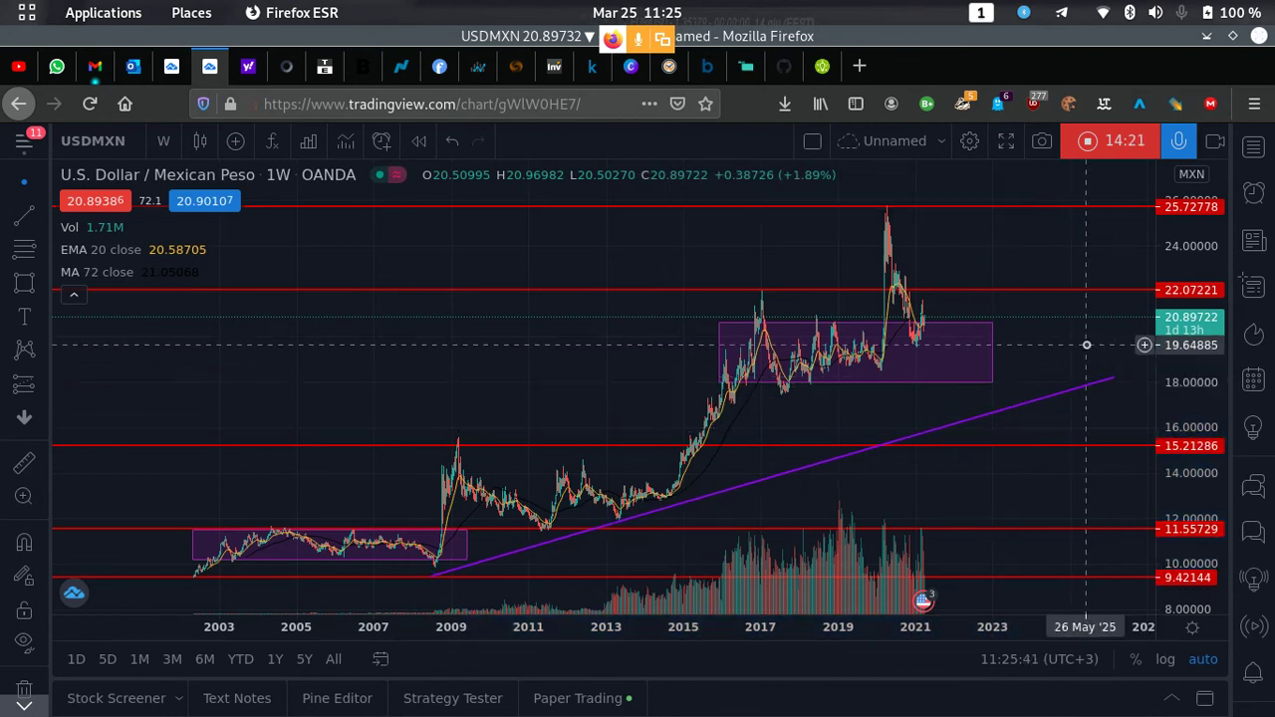
# - Fine-tune the rising trend line's ends to about 9.75 in May 2008 and about 17.43 in January 2026
pyautogui.moveTo(434, 577); pyautogui.dragTo(429, 567)
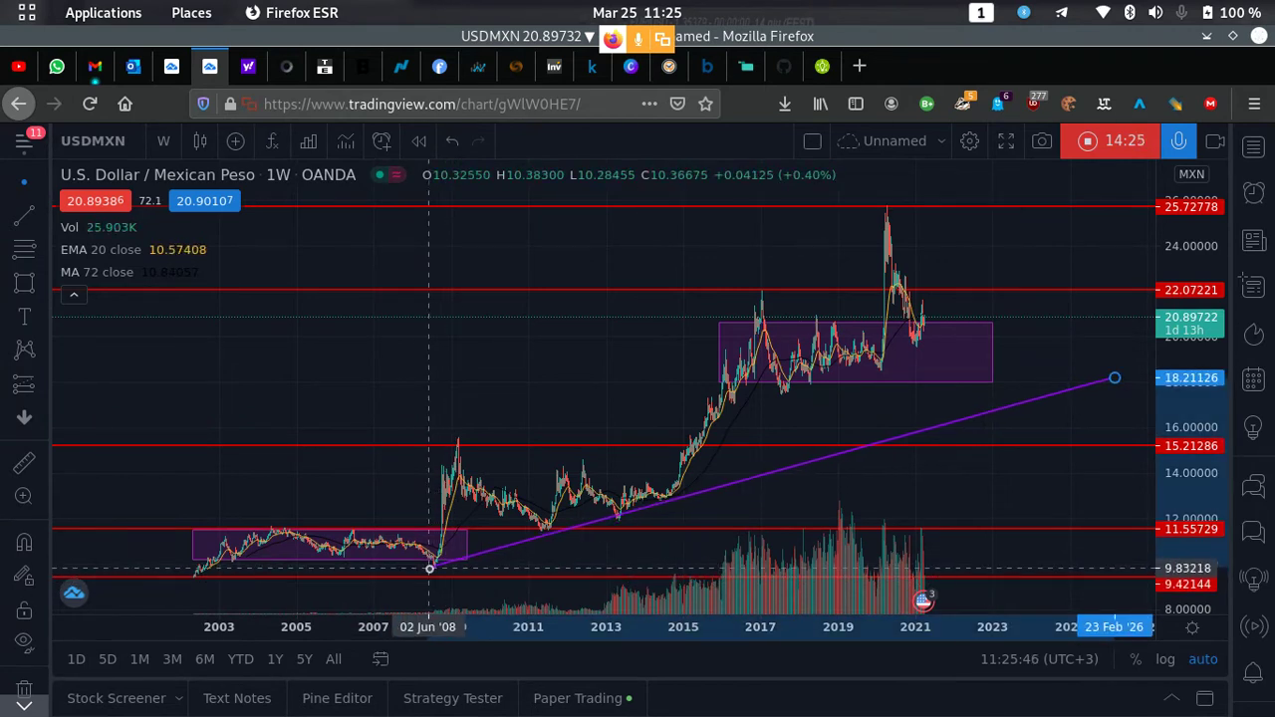
pyautogui.click(428, 397)
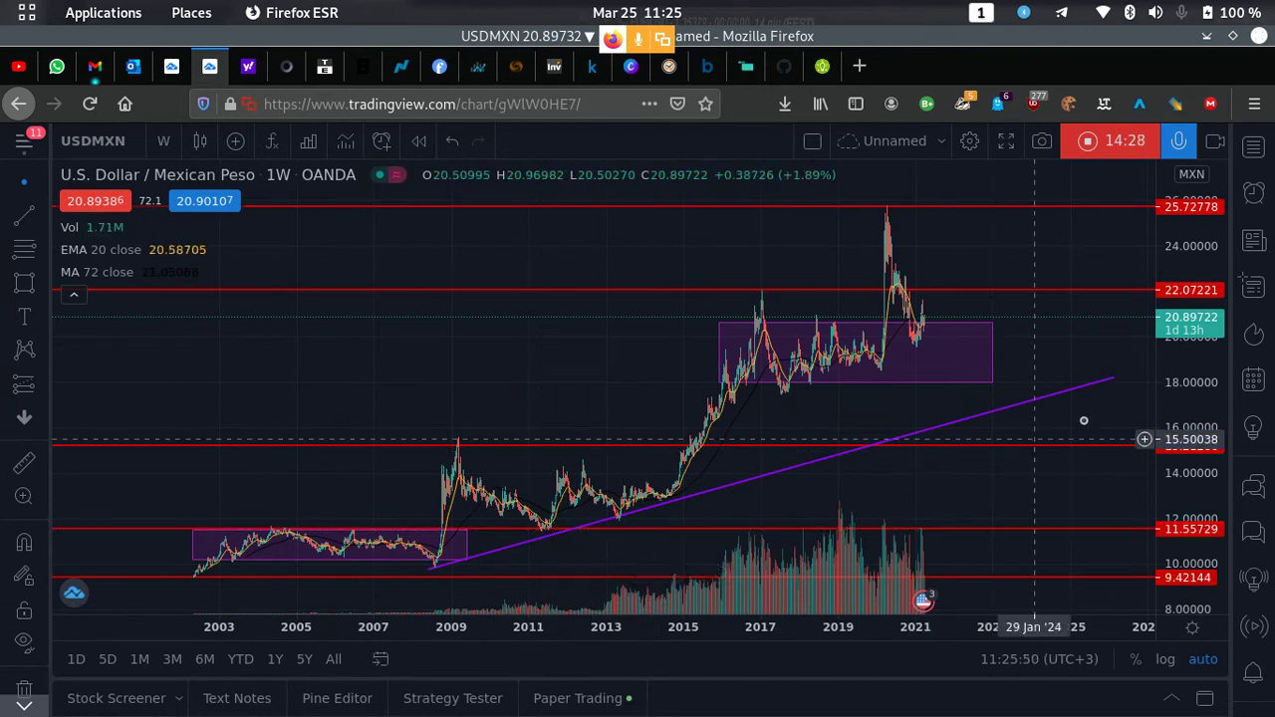
pyautogui.moveTo(1109, 380); pyautogui.dragTo(1112, 396)
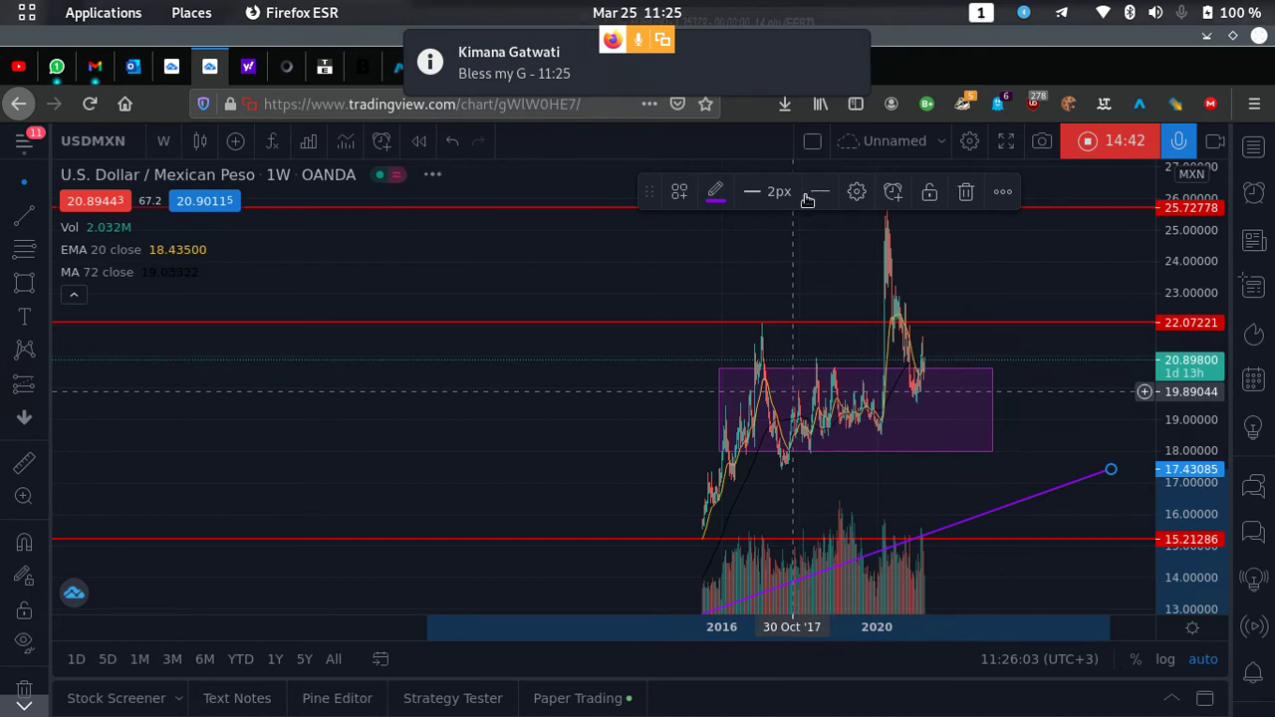
pyautogui.click(848, 55)
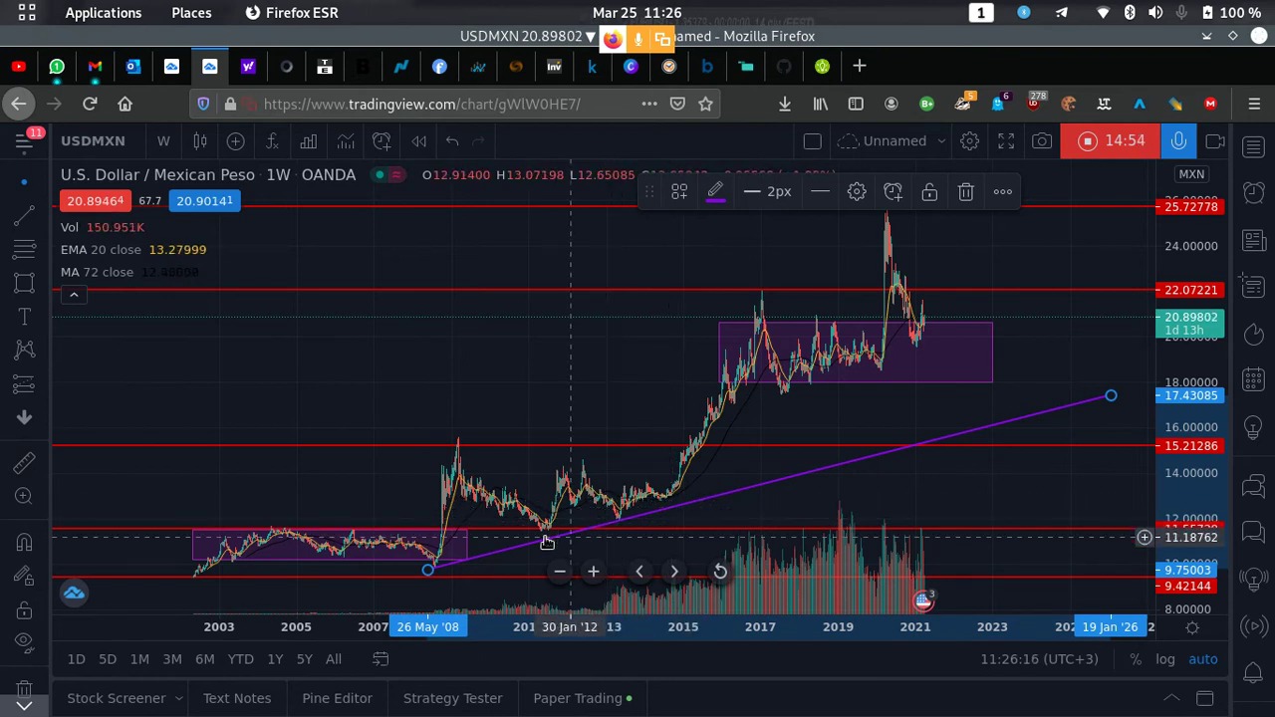
# - Examine how the weekly lows from 2008 to 2013 and the following rally relate to the rising trend line
pyautogui.scroll(5, 270, 464)
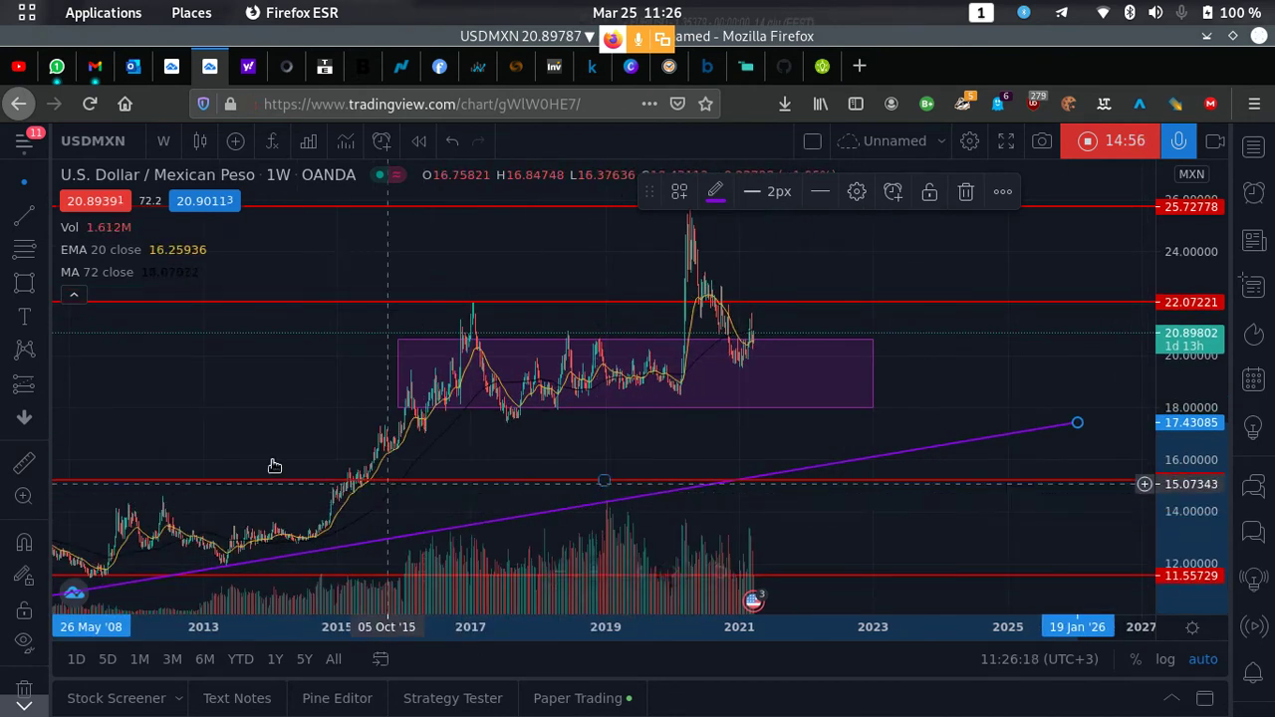
pyautogui.moveTo(84, 425); pyautogui.dragTo(455, 396)
pyautogui.moveTo(285, 376); pyautogui.dragTo(532, 370)
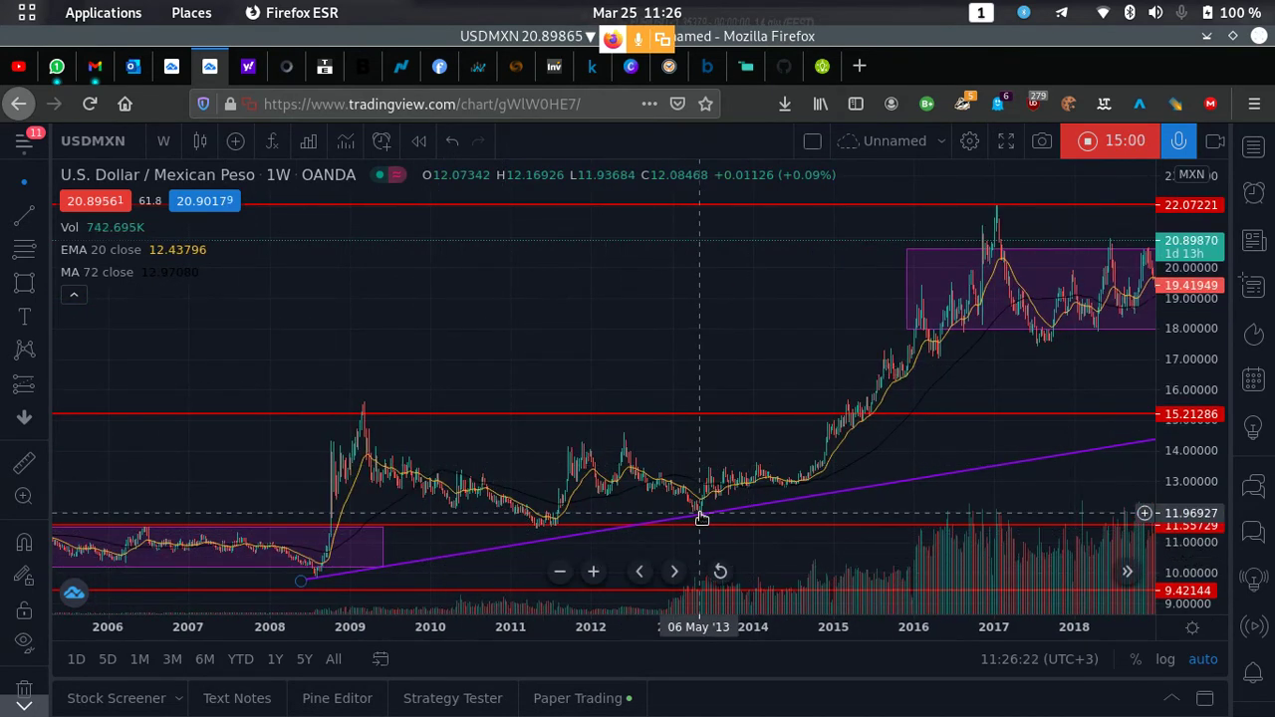
pyautogui.scroll(-5, 697, 322)
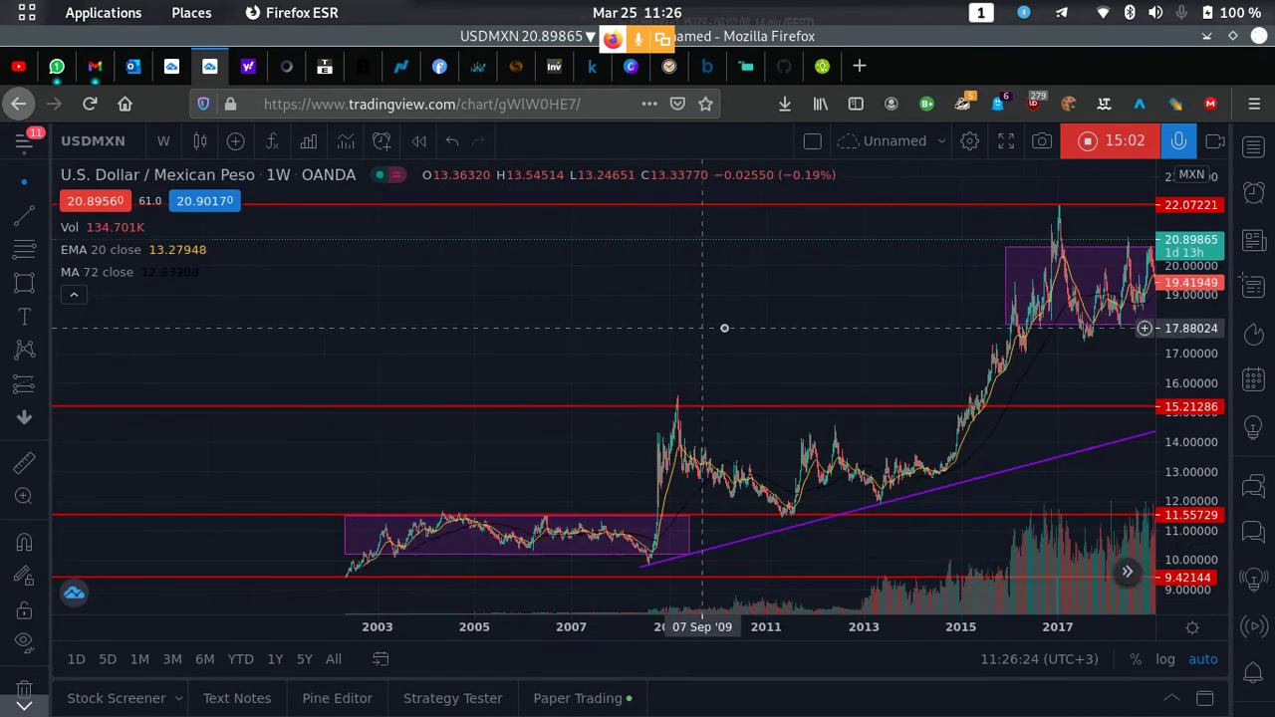
pyautogui.moveTo(851, 335); pyautogui.dragTo(630, 339)
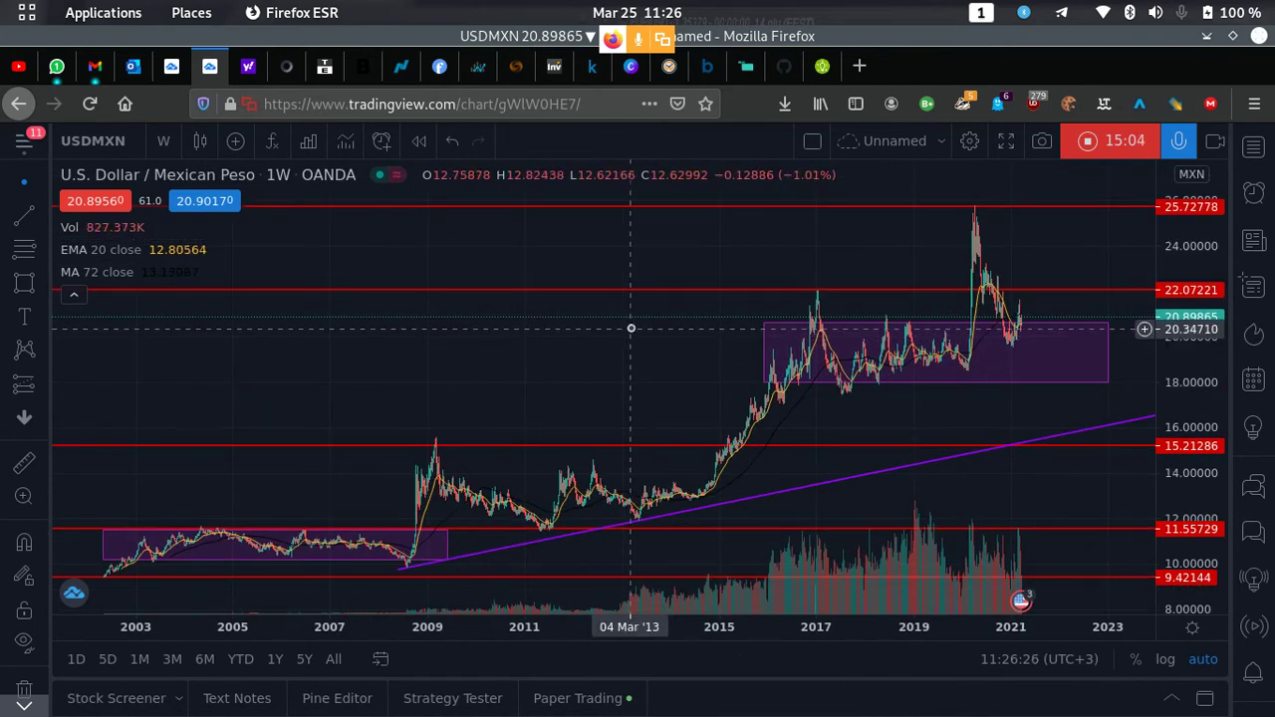
pyautogui.scroll(-3, 625, 339)
pyautogui.moveTo(601, 350); pyautogui.dragTo(511, 359)
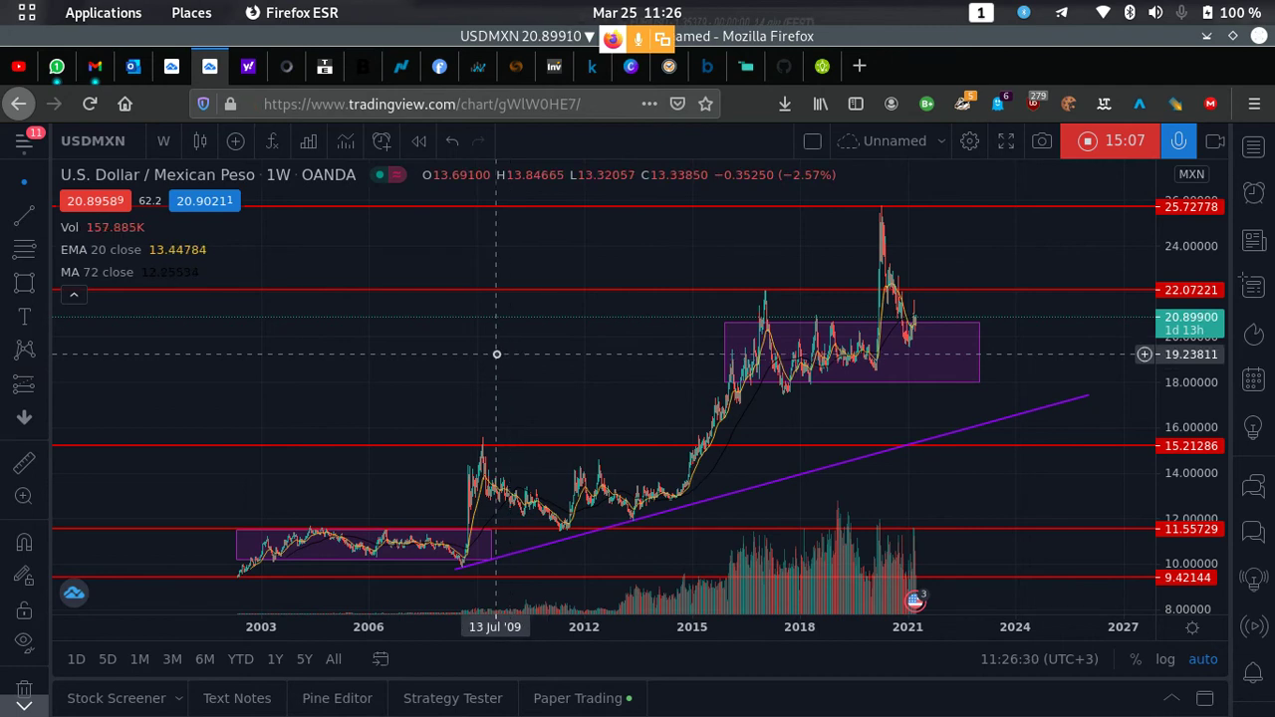
# - Turn the trend line into a descending one from the 2020 peak at about 25.93 to about 15.25 in September 2022
pyautogui.click(779, 486)
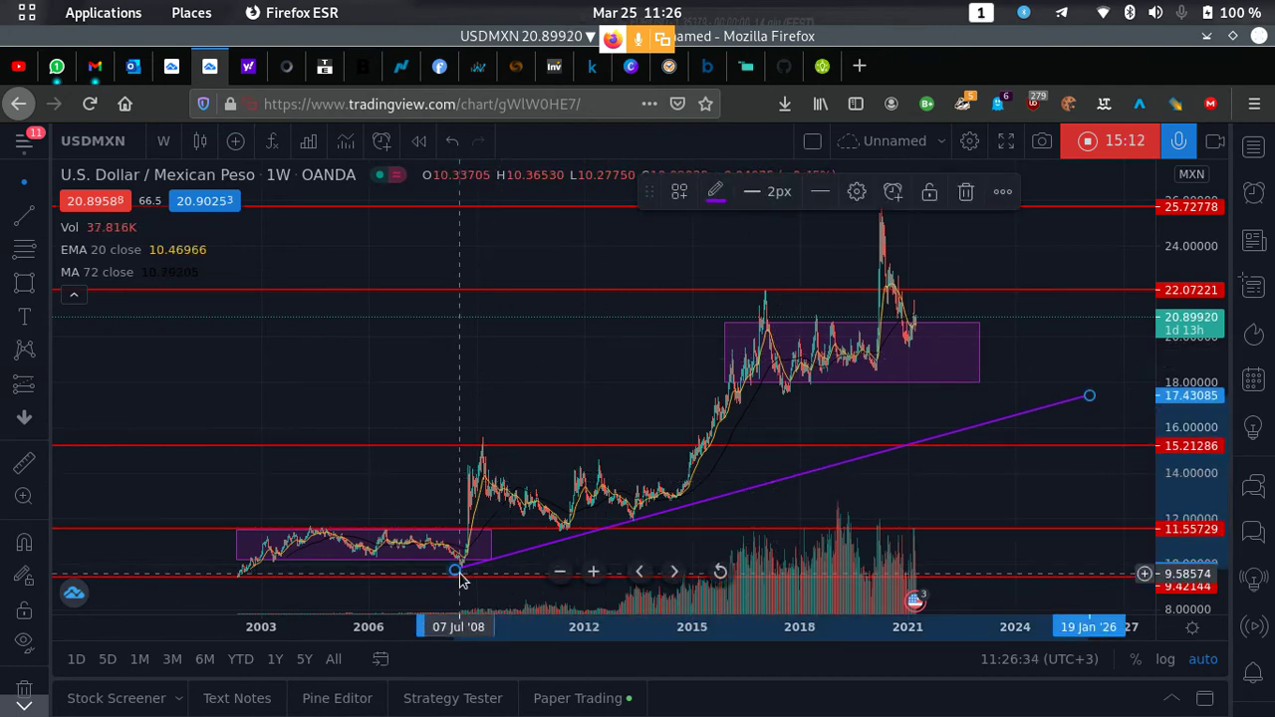
pyautogui.moveTo(455, 569); pyautogui.dragTo(880, 202)
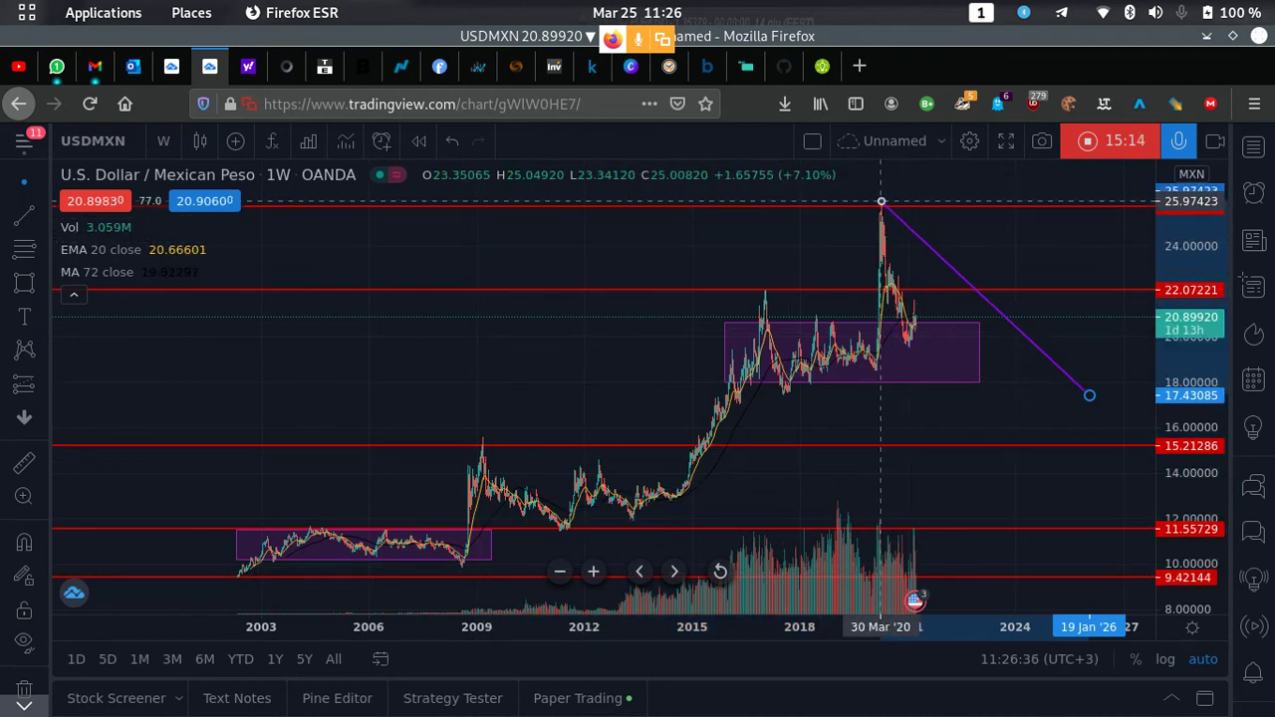
pyautogui.click(1016, 419)
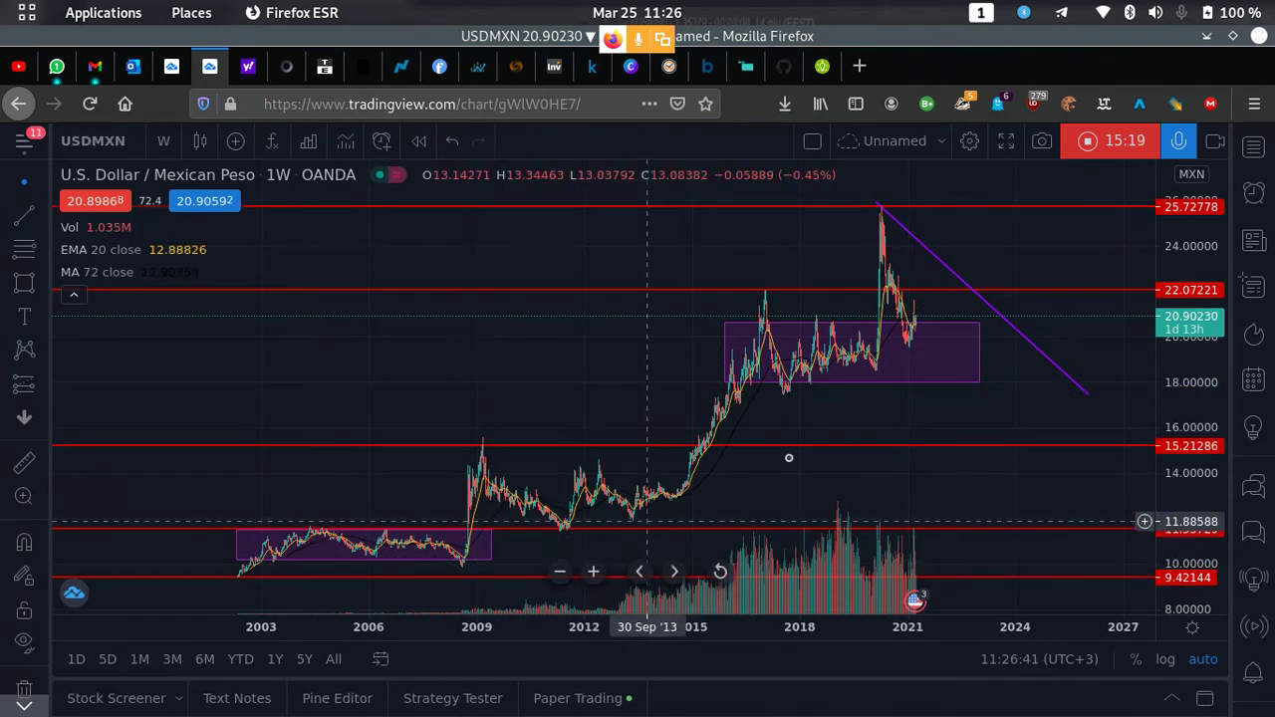
pyautogui.moveTo(1092, 396); pyautogui.dragTo(963, 450)
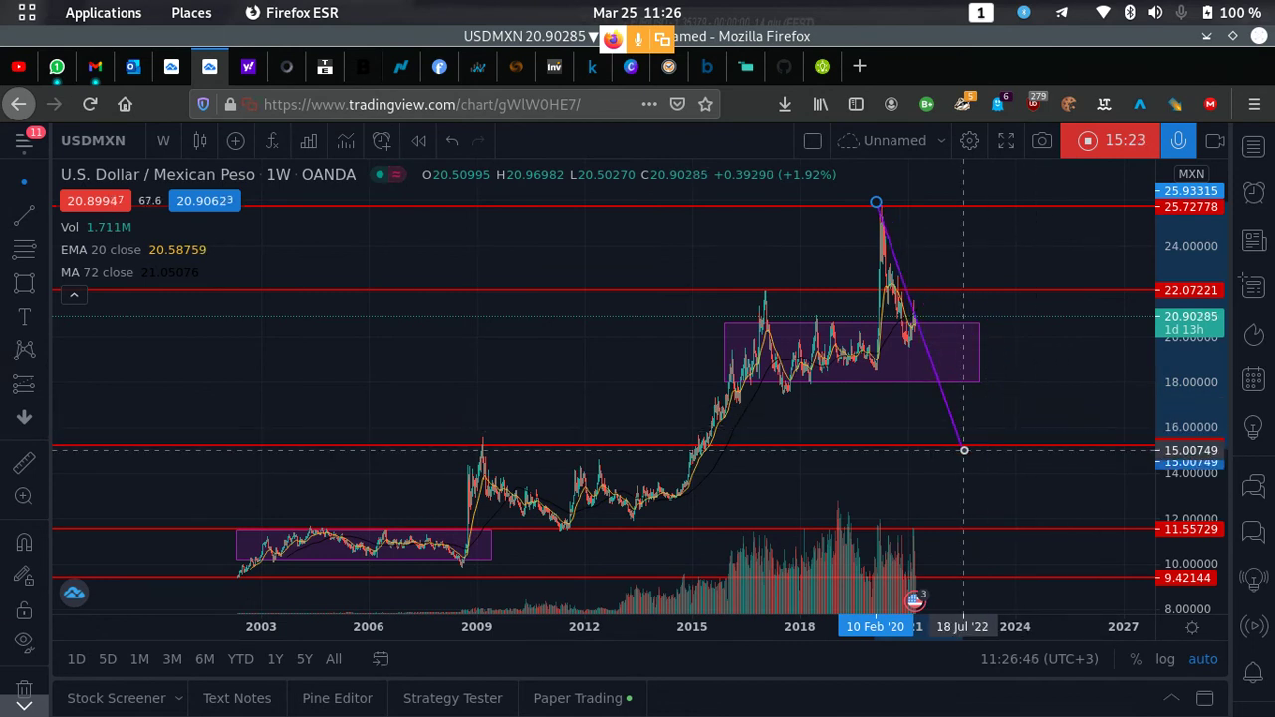
pyautogui.moveTo(939, 453); pyautogui.dragTo(970, 446)
pyautogui.click(889, 215)
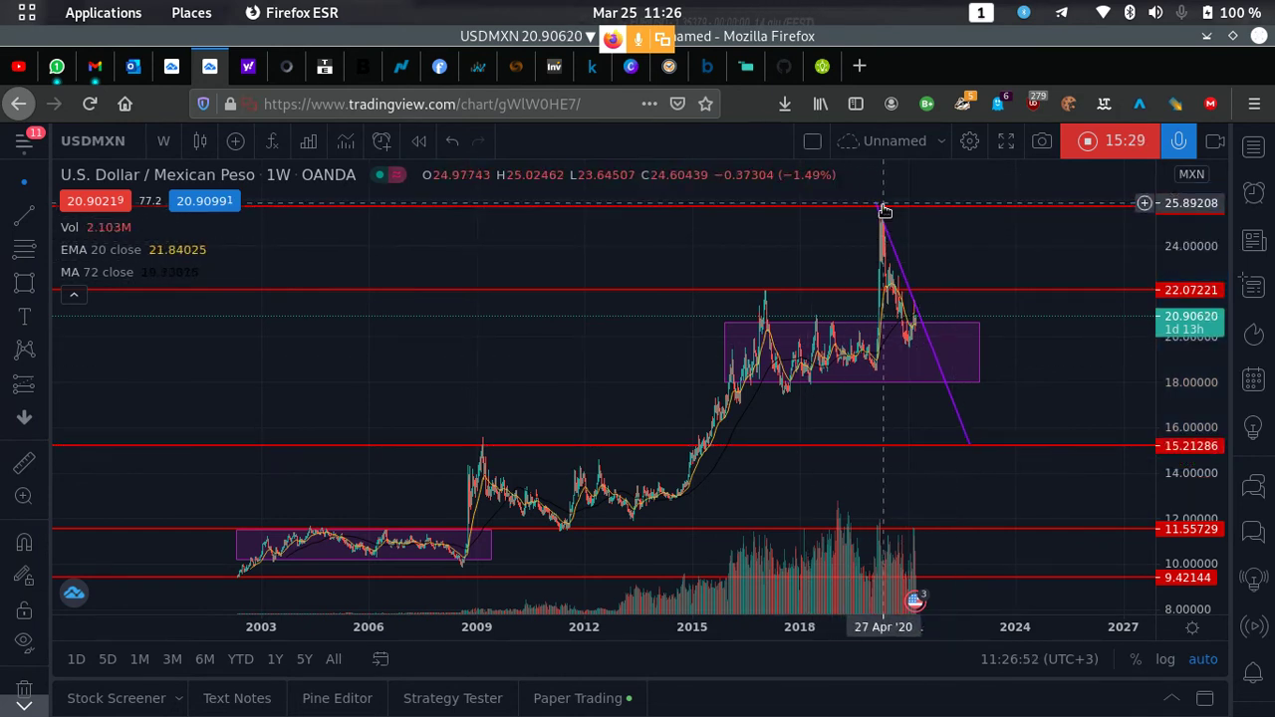
pyautogui.click(884, 213)
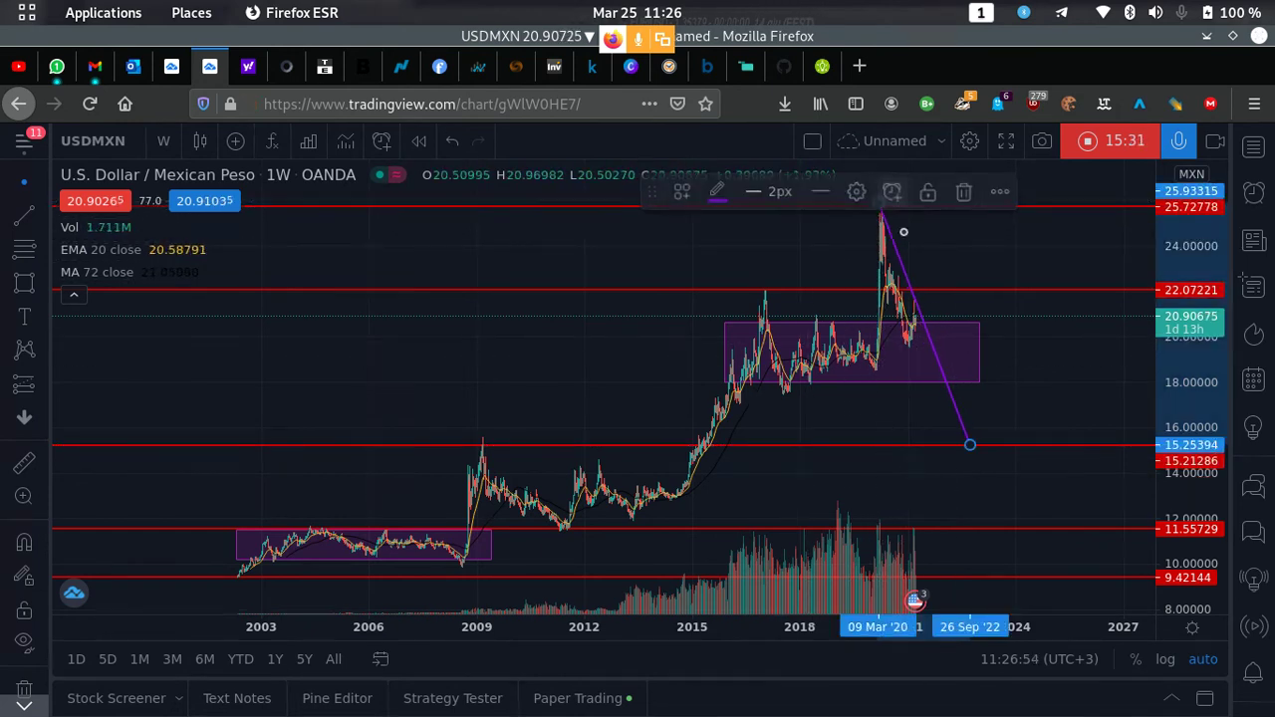
pyautogui.click(1013, 378)
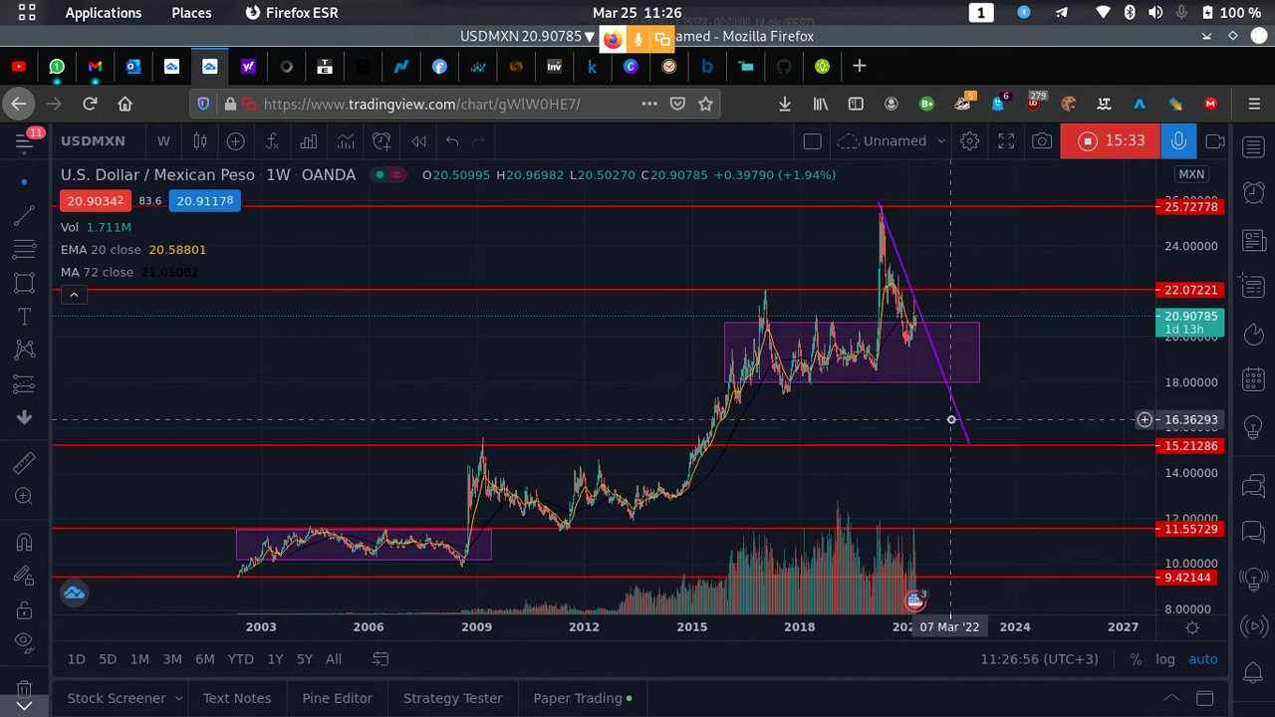
# - Delete the descending trend line drawn from the 2020 peak
pyautogui.scroll(5, 951, 419)
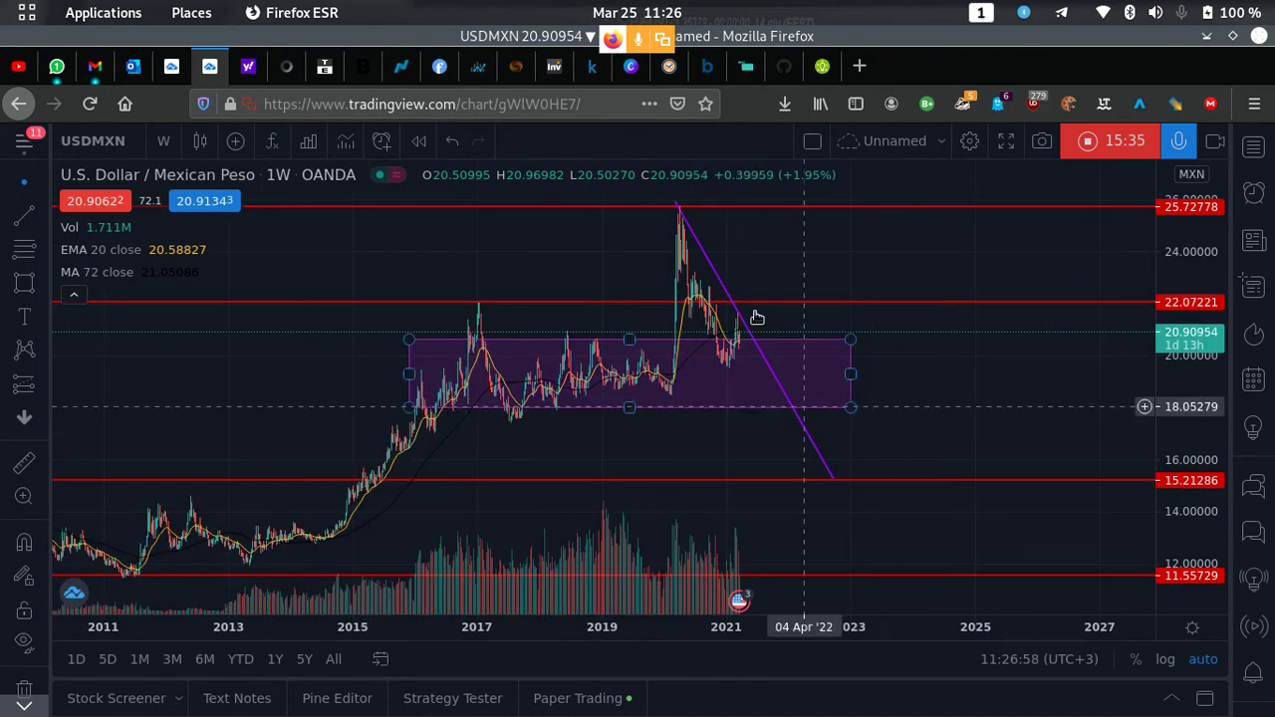
pyautogui.click(715, 272)
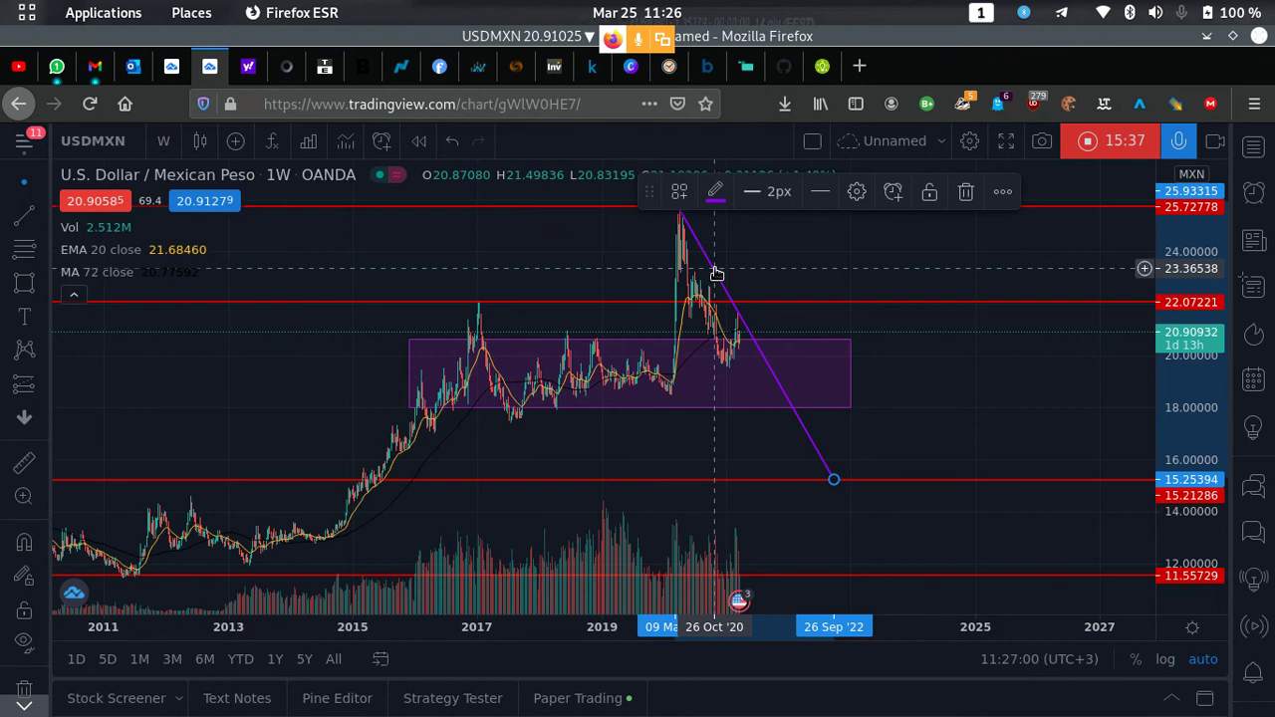
pyautogui.press('Delete')
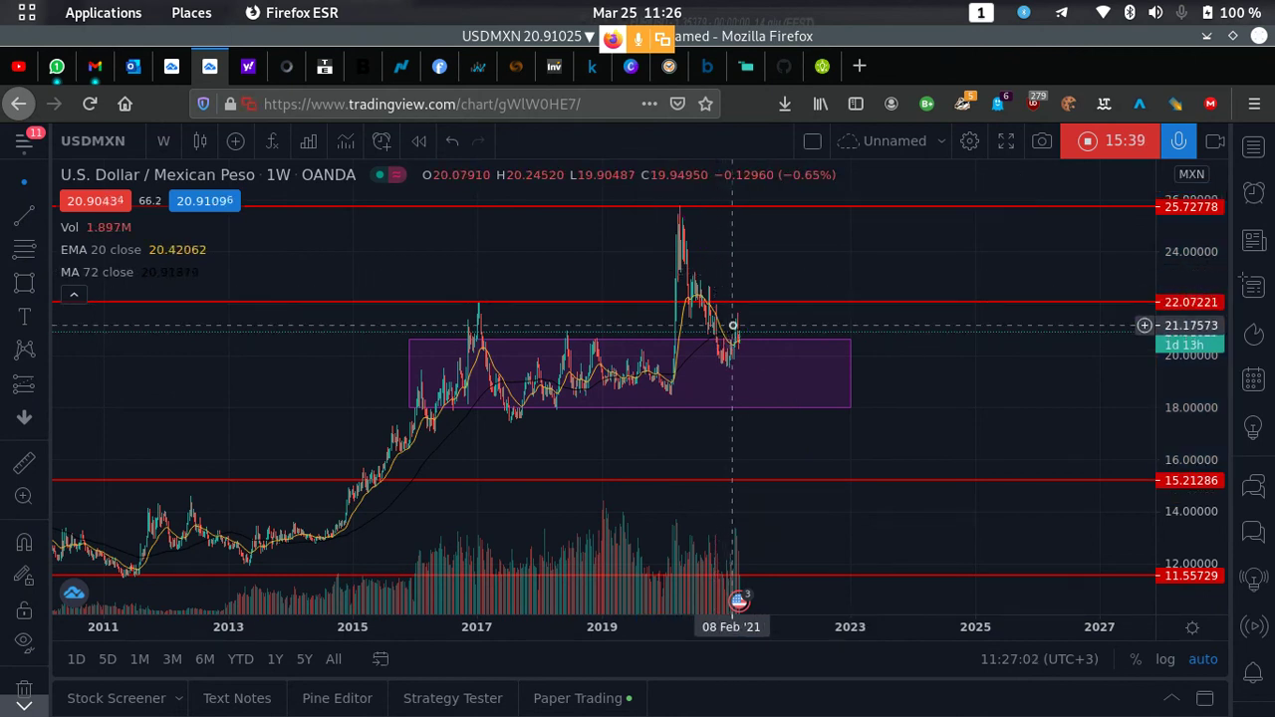
# - Switch the chart to the 1-day interval
pyautogui.scroll(-4, 732, 325)
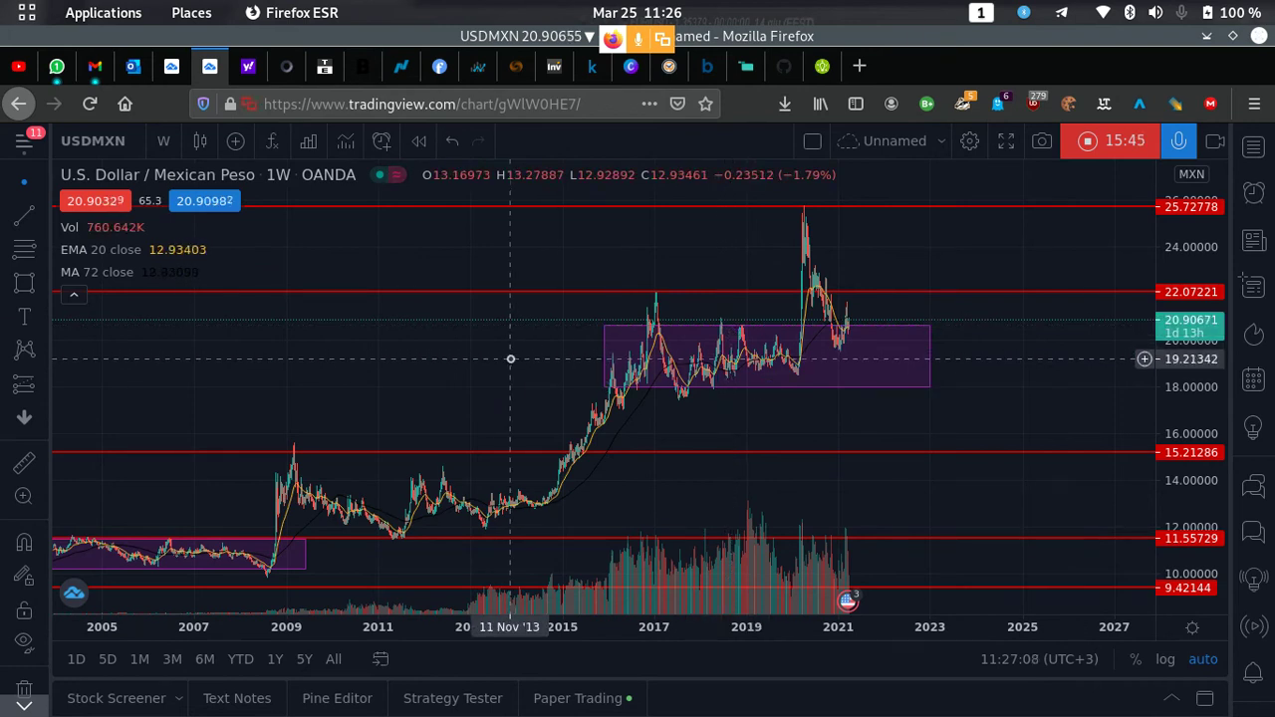
pyautogui.click(164, 140)
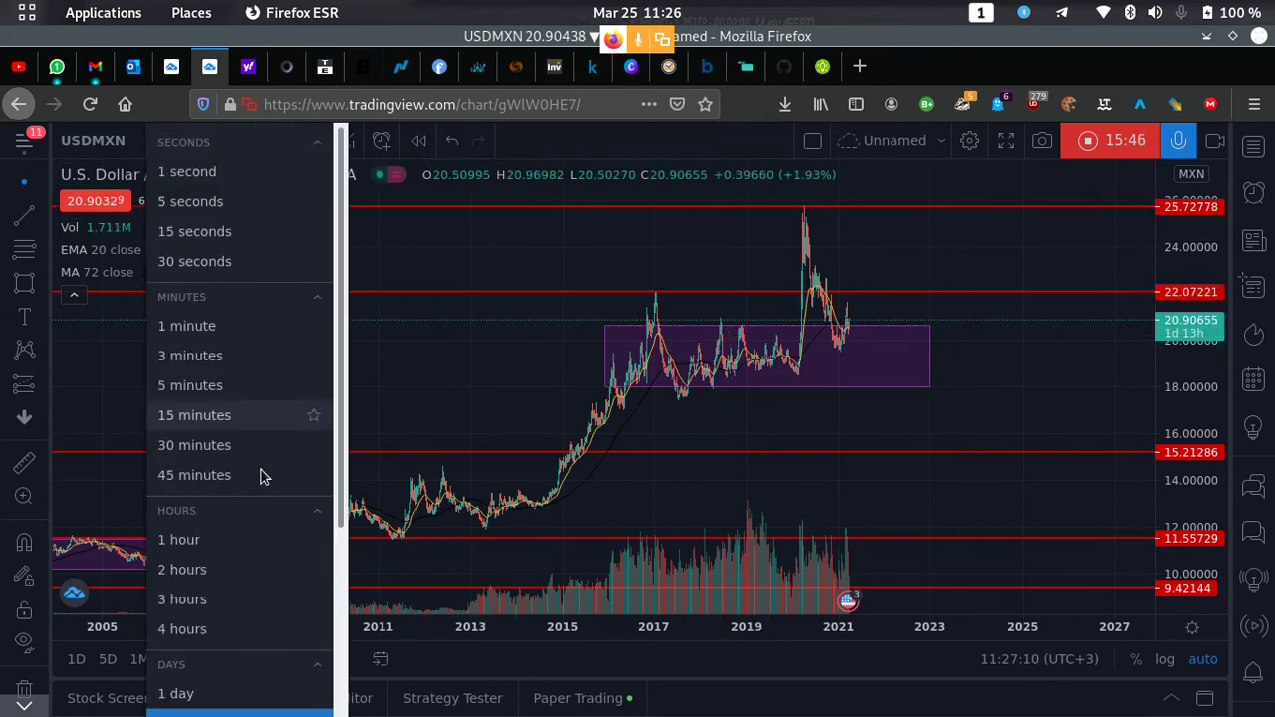
pyautogui.click(164, 691)
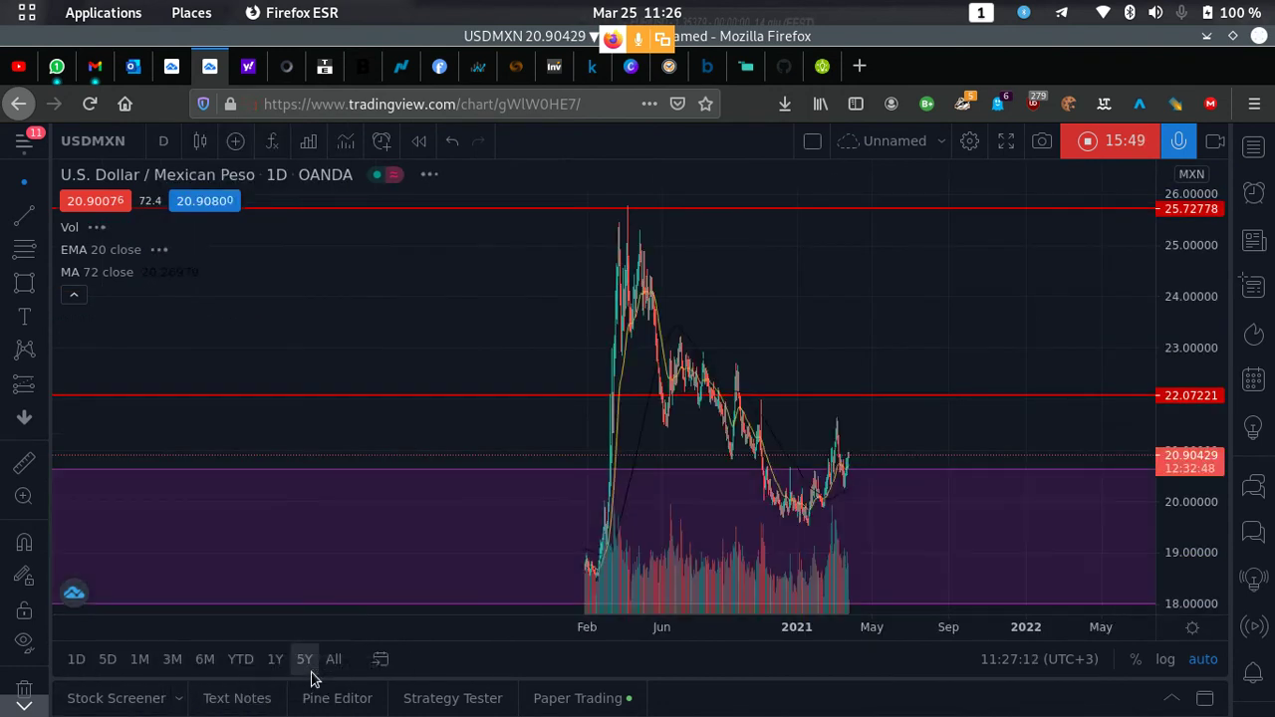
pyautogui.click(304, 659)
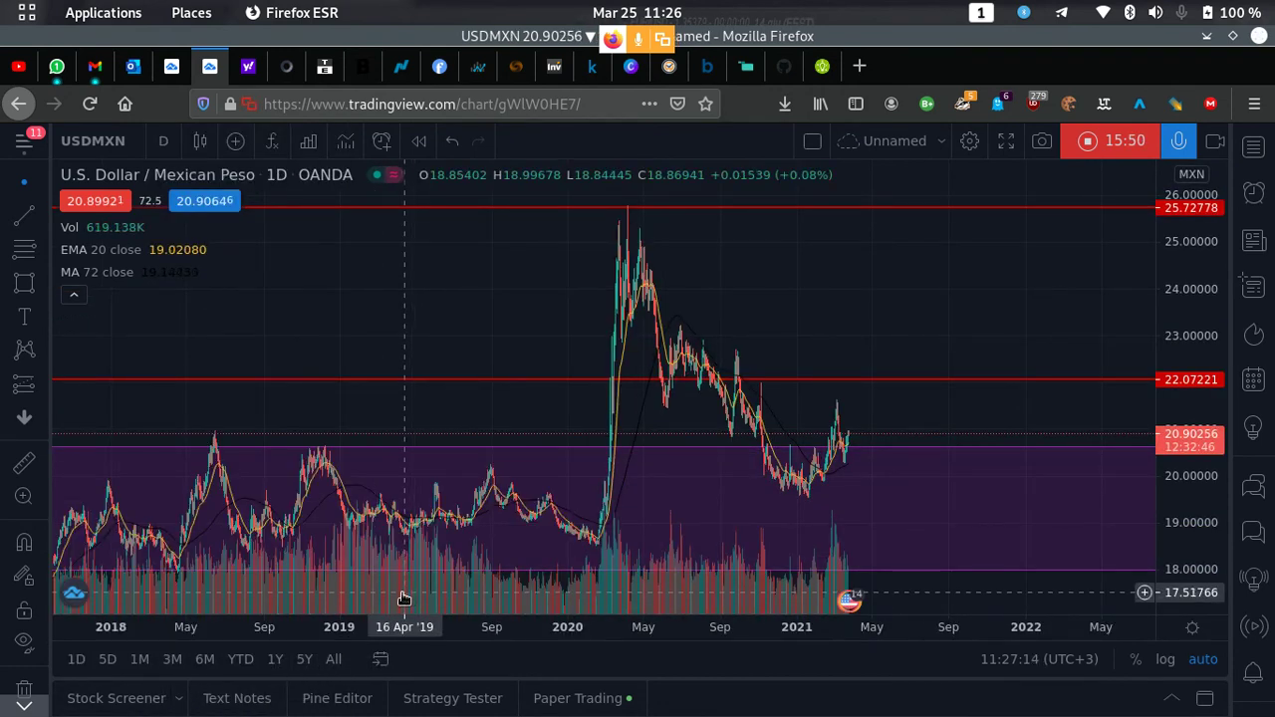
# - Examine the daily price action from 2016 to March 2021 against the newer consolidation rectangle and the 22.07 and 25.73 lines
pyautogui.scroll(-3, 400, 601)
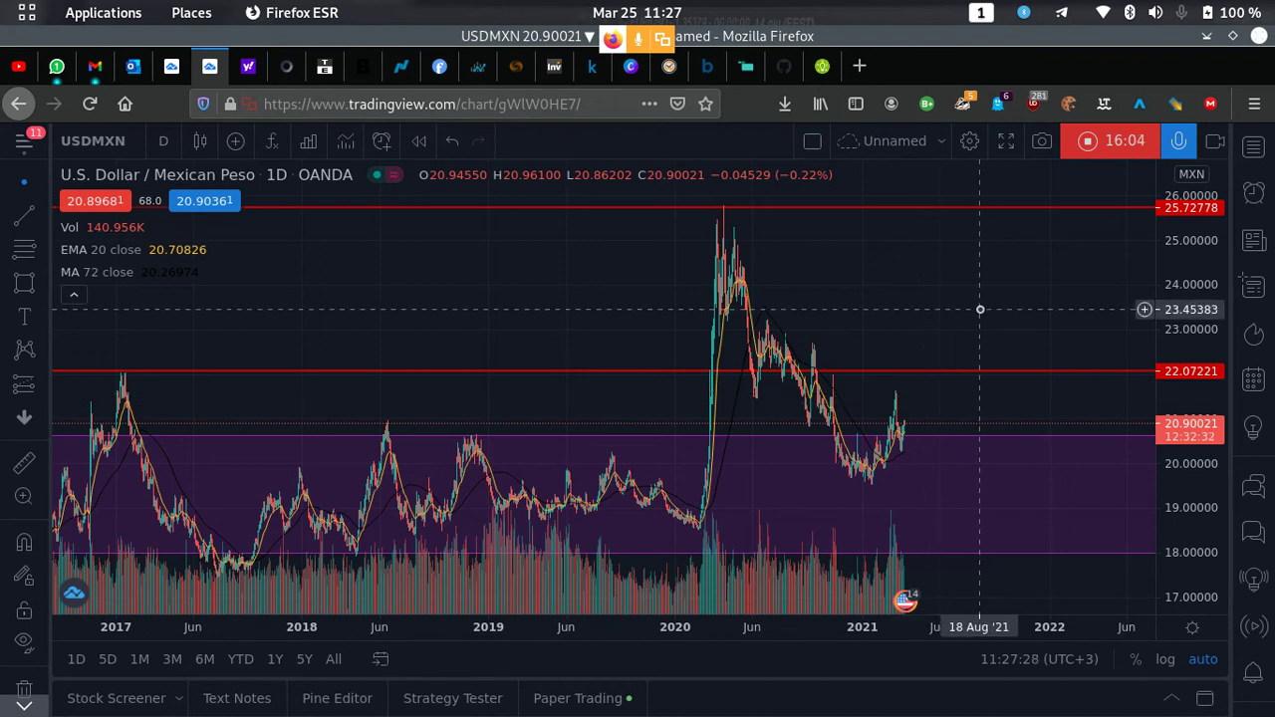
pyautogui.moveTo(959, 319); pyautogui.dragTo(893, 328)
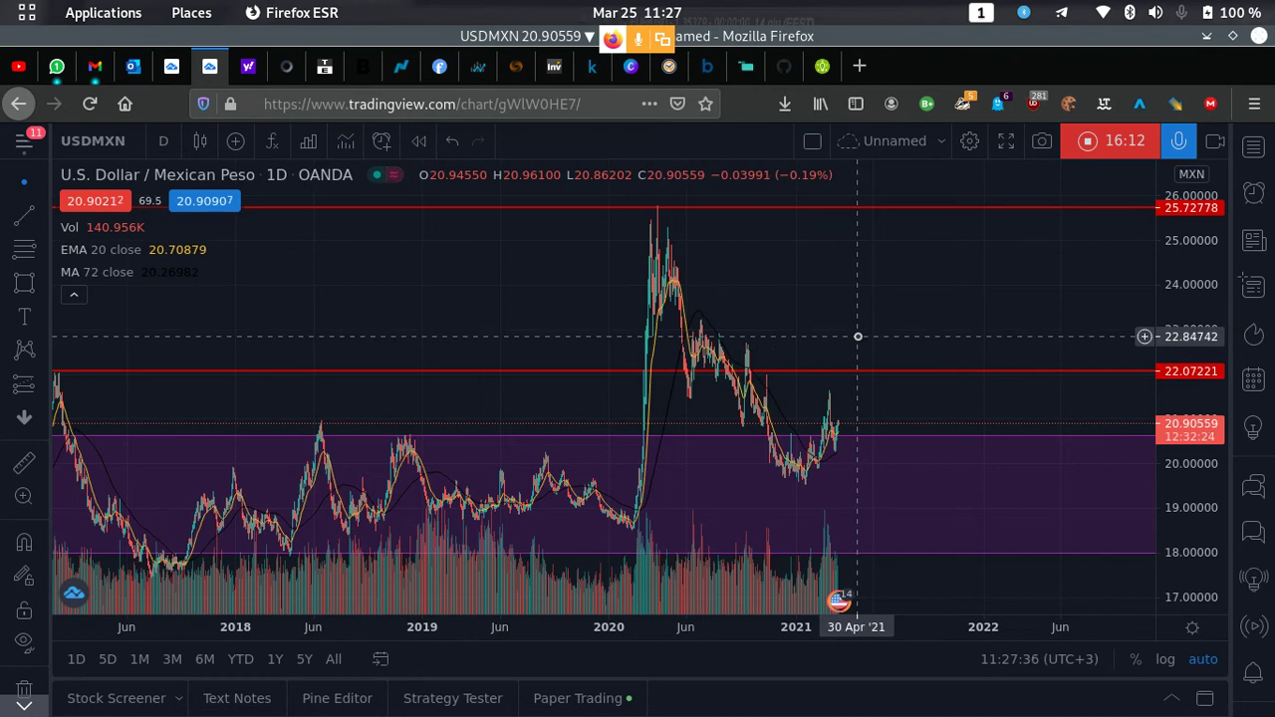
pyautogui.scroll(1, 859, 385)
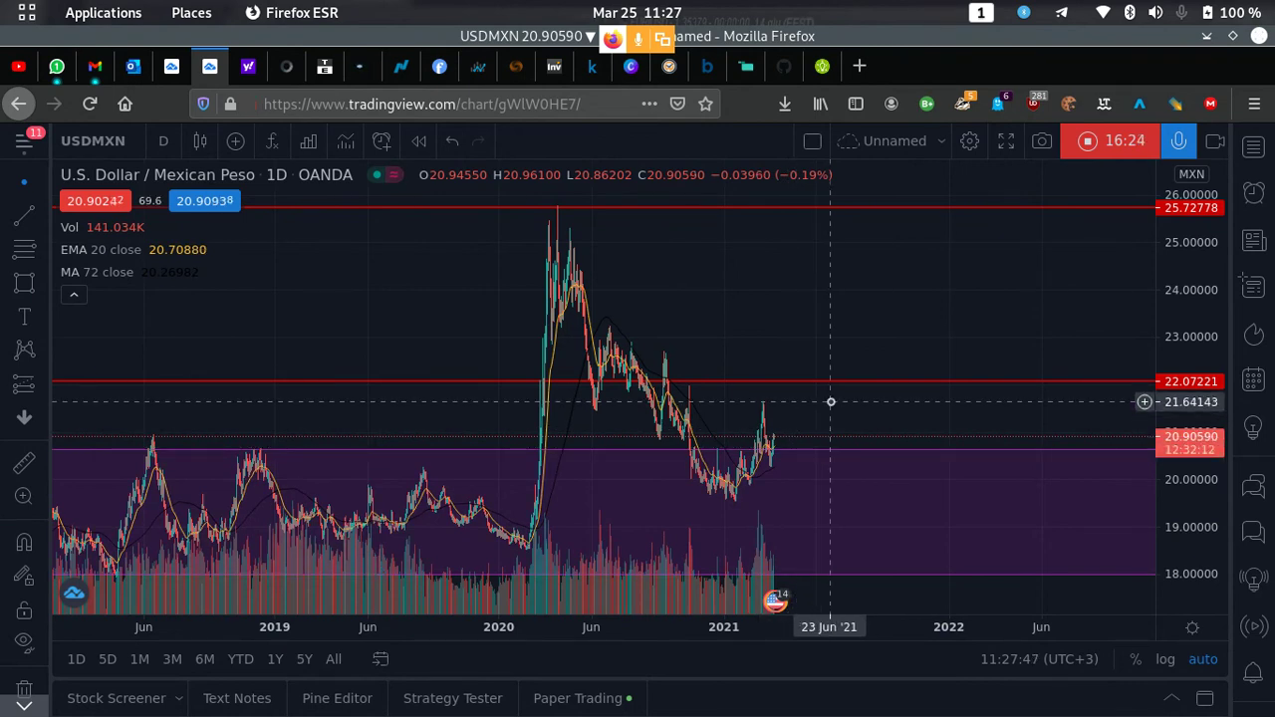
pyautogui.scroll(-2, 831, 403)
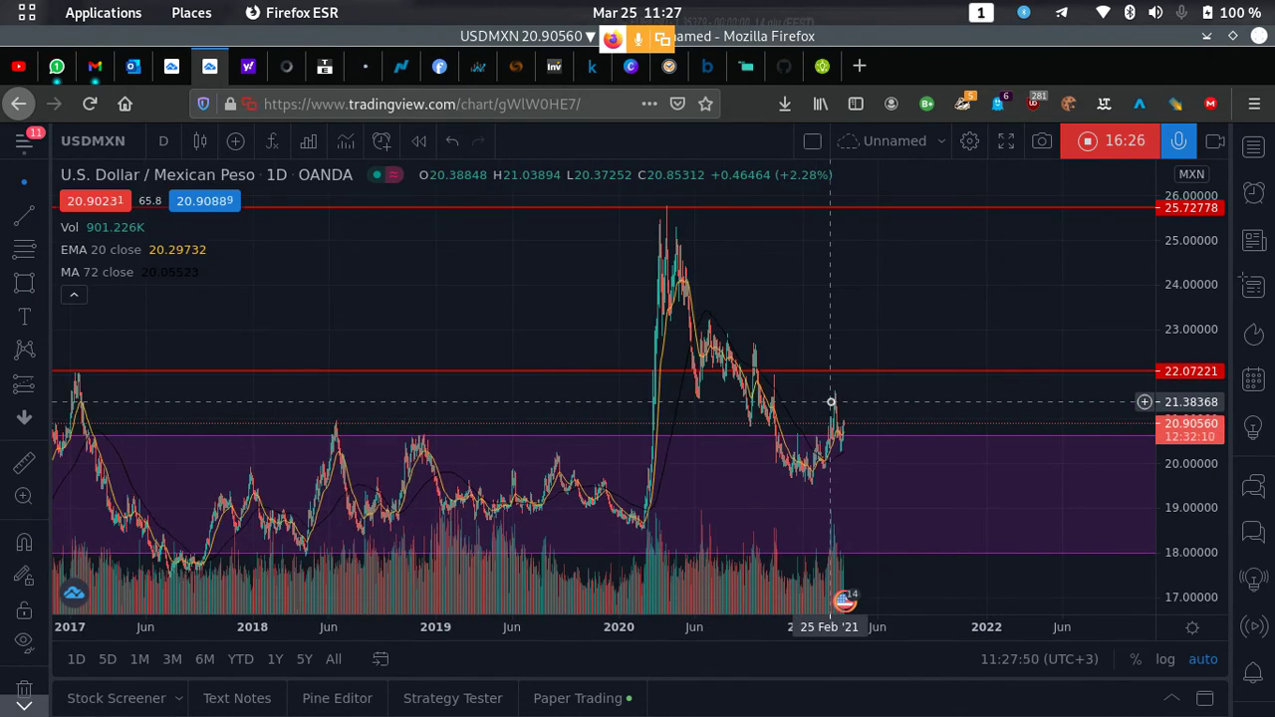
pyautogui.scroll(-2, 830, 403)
pyautogui.scroll(-2, 831, 395)
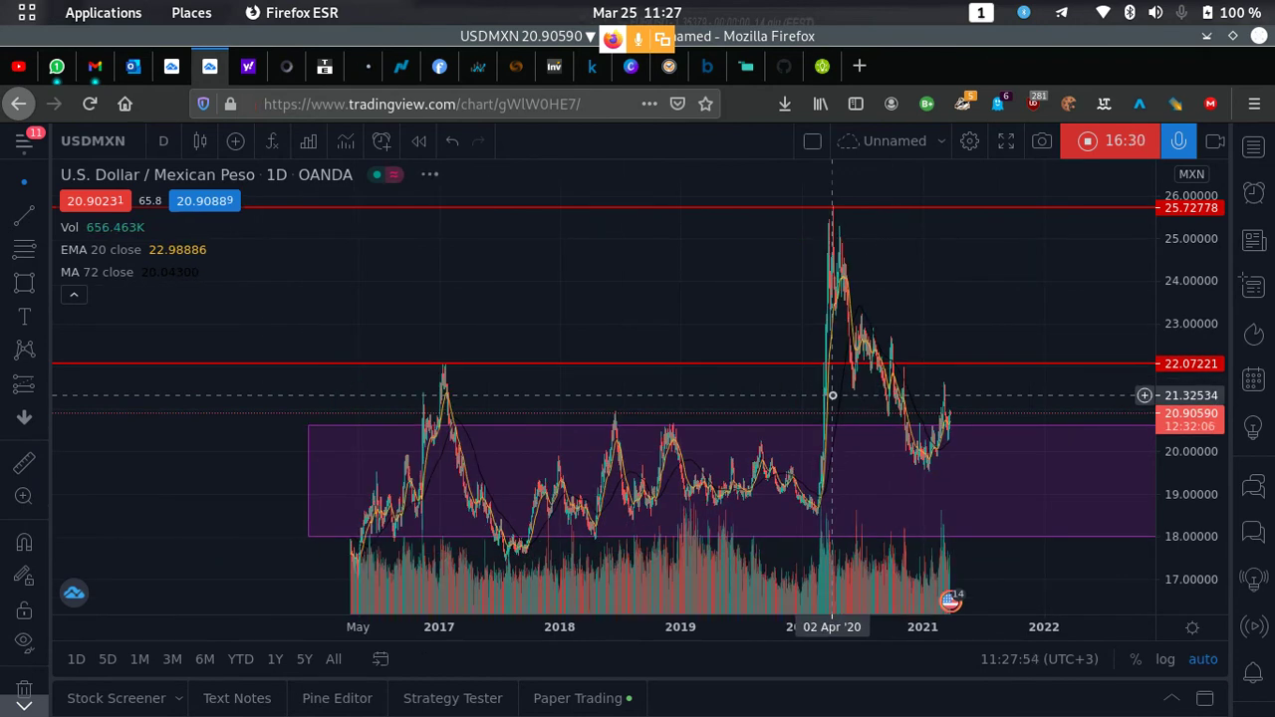
# - Switch the chart to the 1-month interval
pyautogui.scroll(-2, 831, 395)
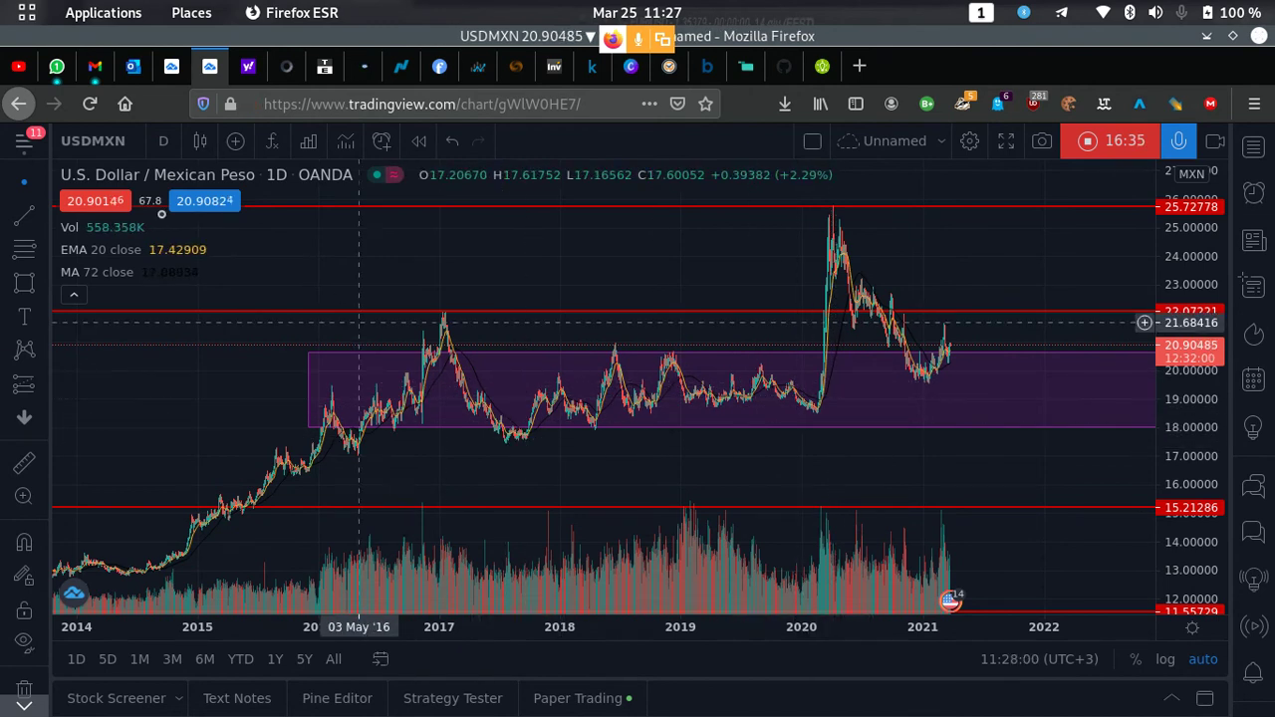
pyautogui.click(162, 142)
pyautogui.scroll(-2, 196, 652)
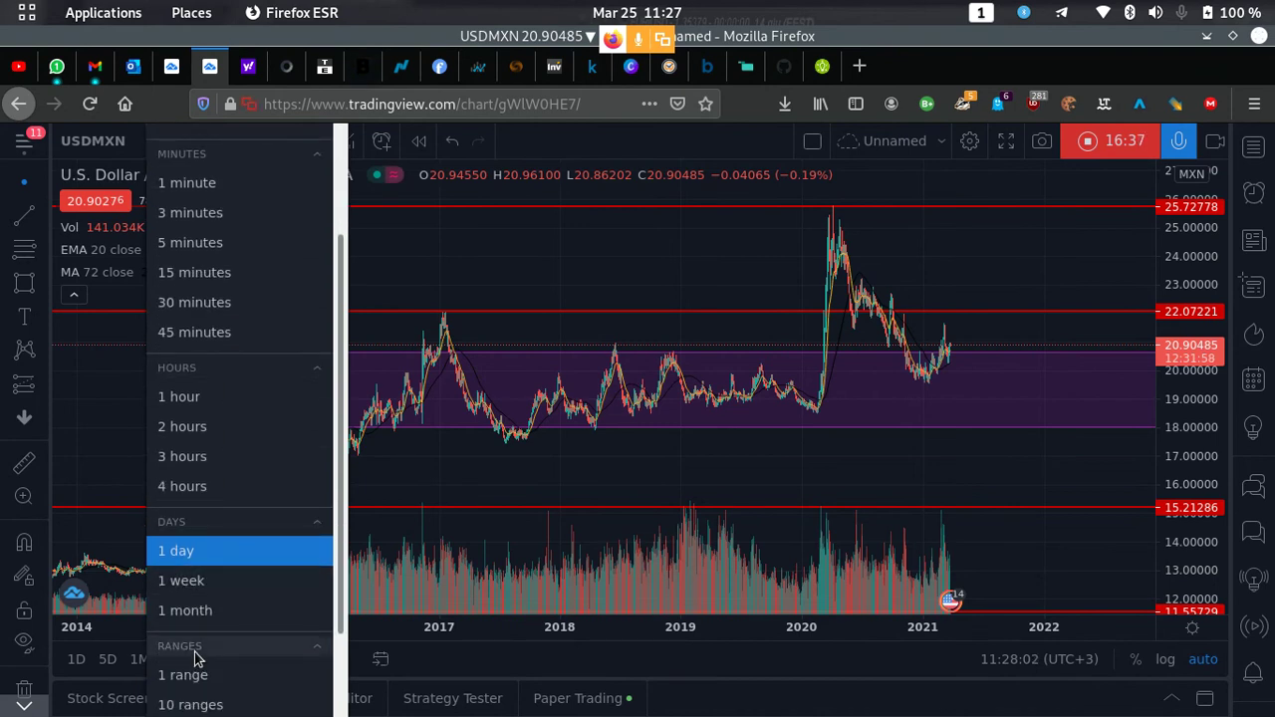
pyautogui.click(189, 613)
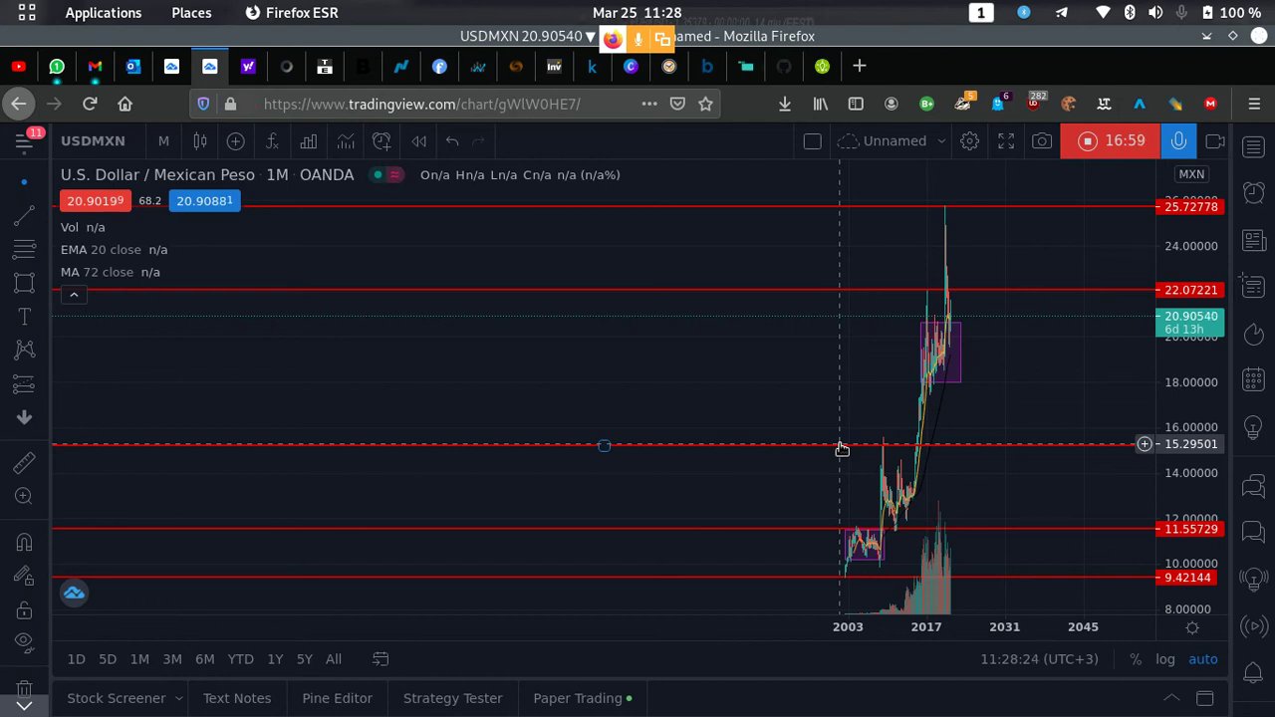
# - Draw a rising trend line from the August 2008 low at about 9.87 to about 20.22 in October 2033, and extend its start slightly earlier and lower
pyautogui.moveTo(841, 450); pyautogui.dragTo(841, 451)
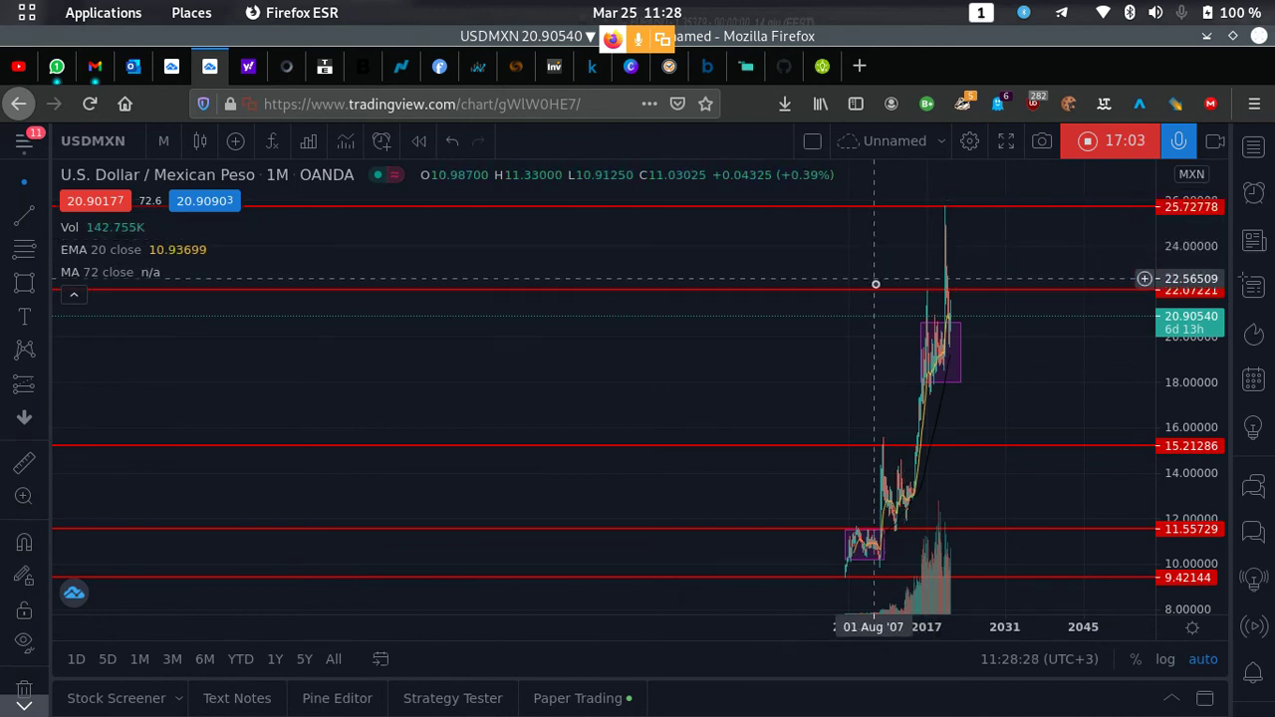
pyautogui.scroll(2, 912, 449)
pyautogui.scroll(8, 911, 449)
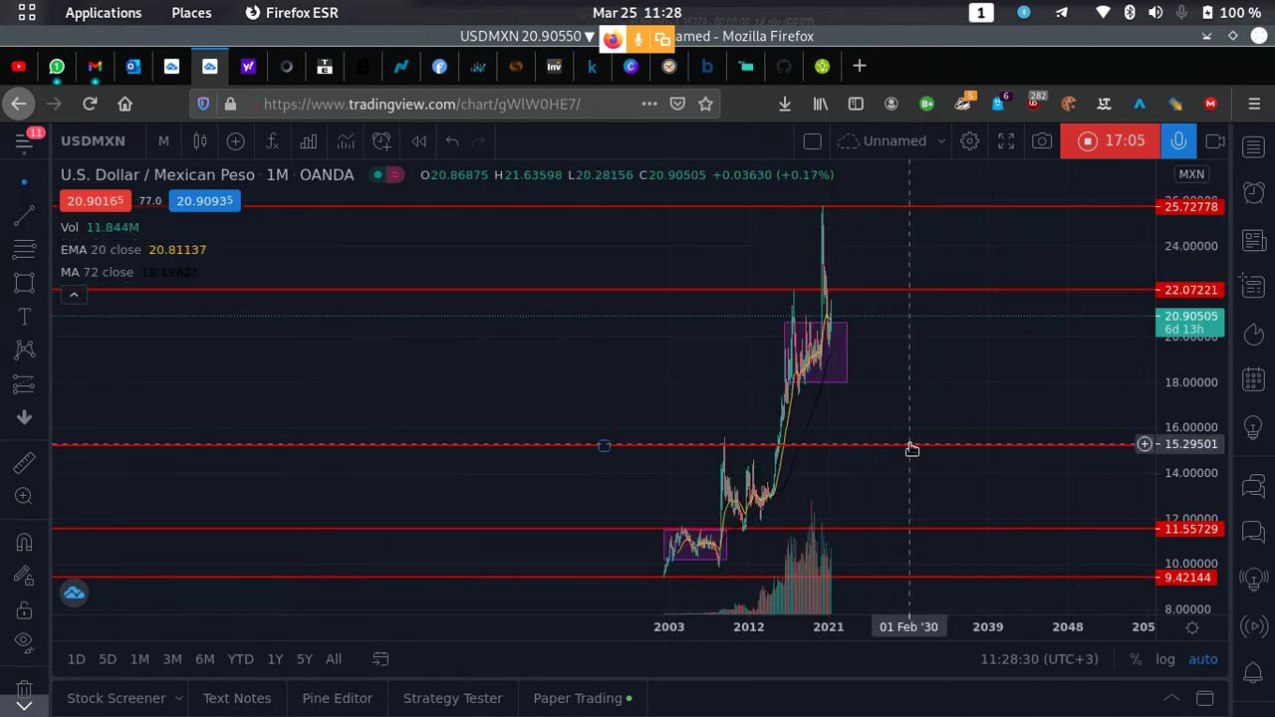
pyautogui.hscroll(-5, 842, 416)
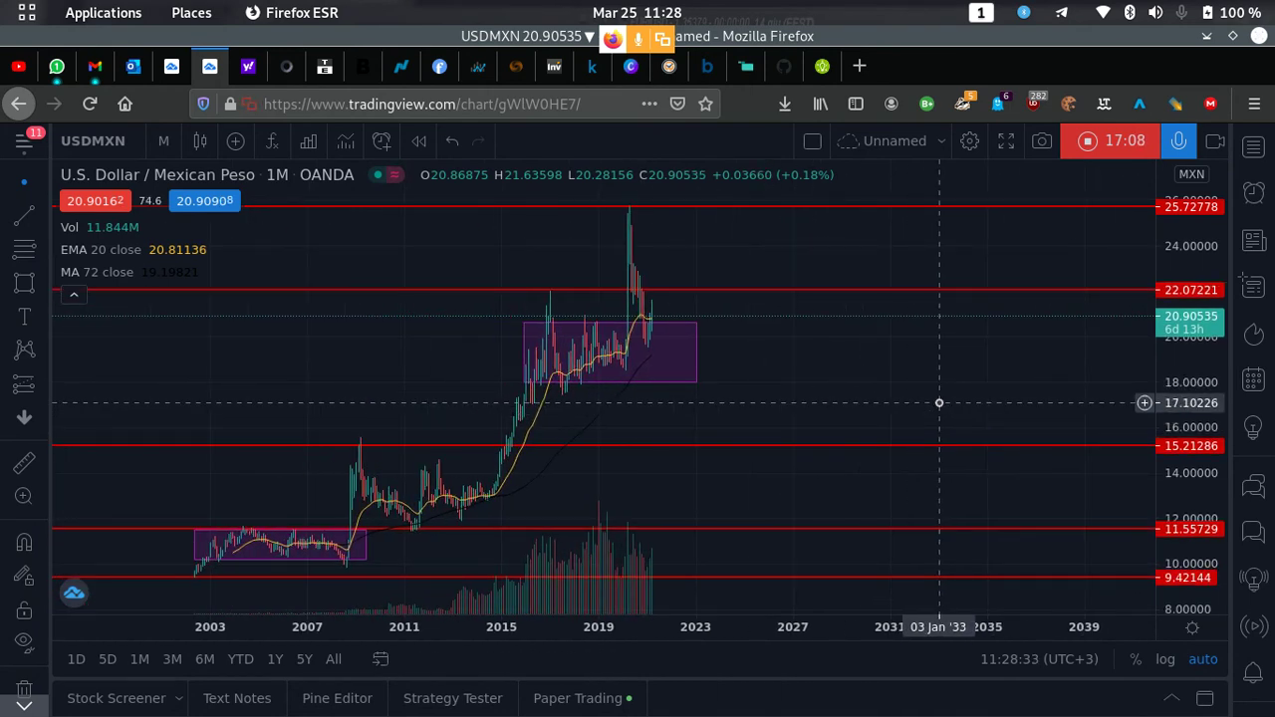
pyautogui.click(27, 223)
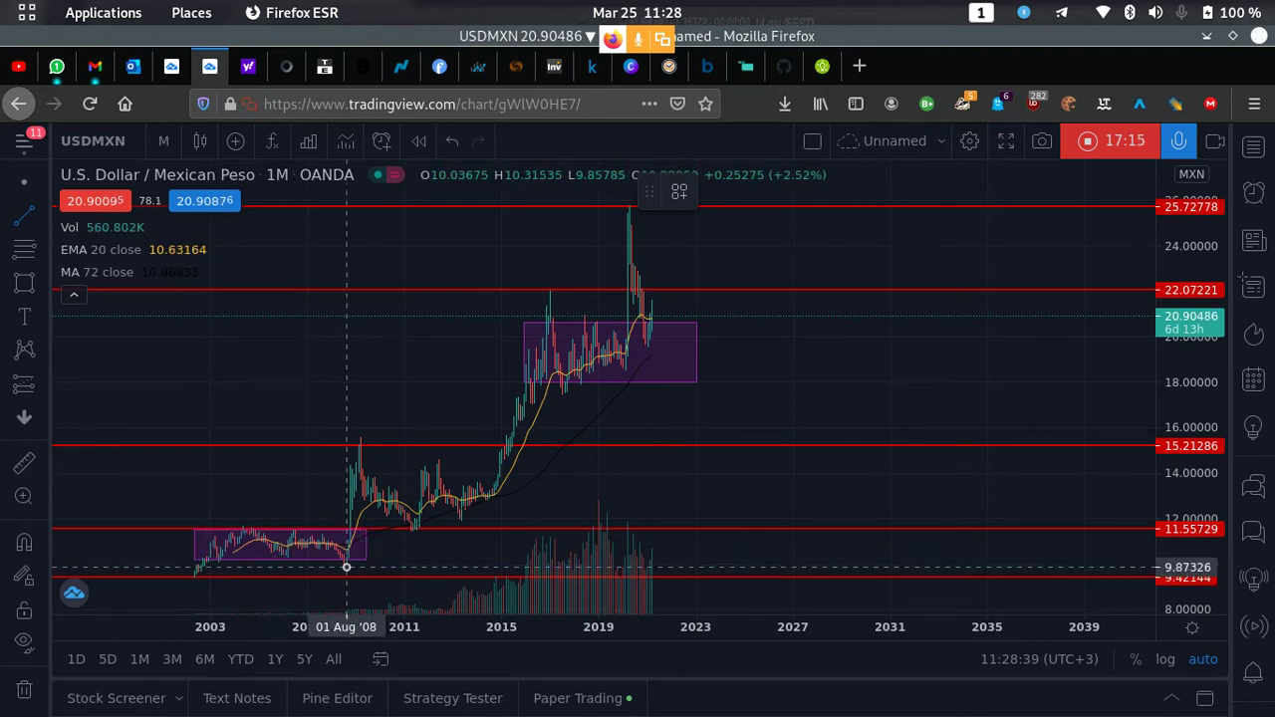
pyautogui.click(345, 567)
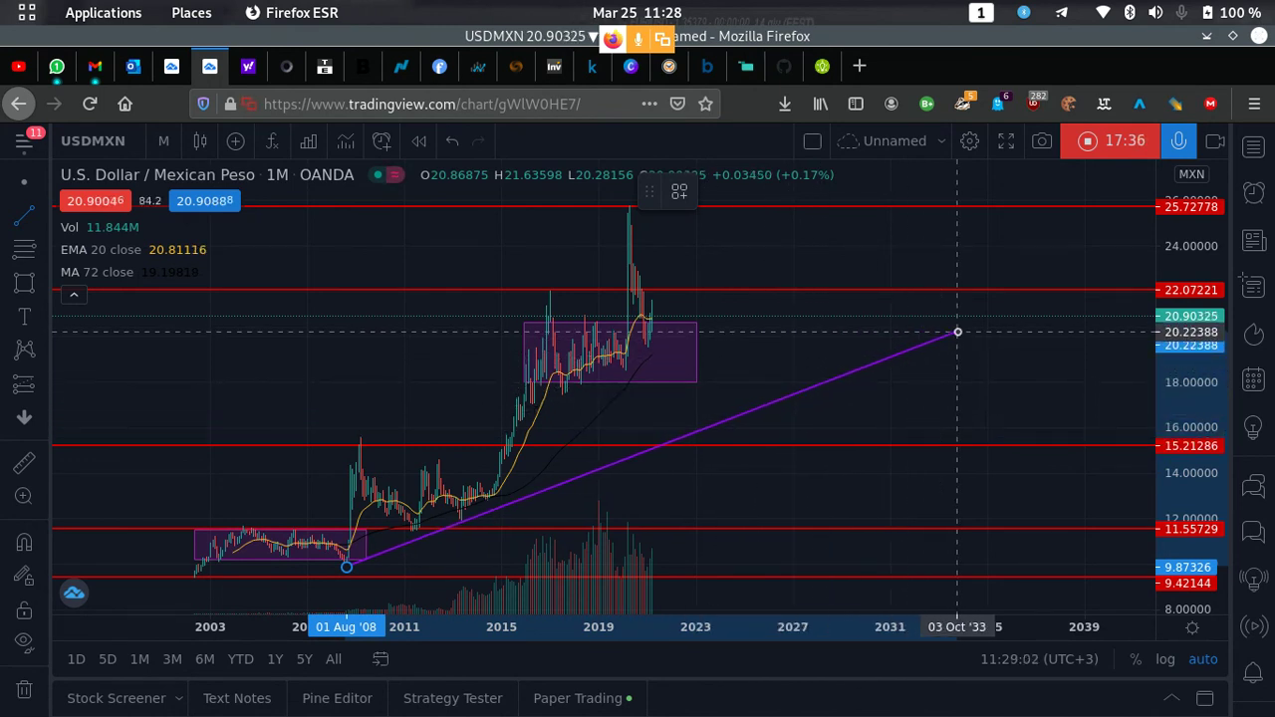
pyautogui.click(957, 331)
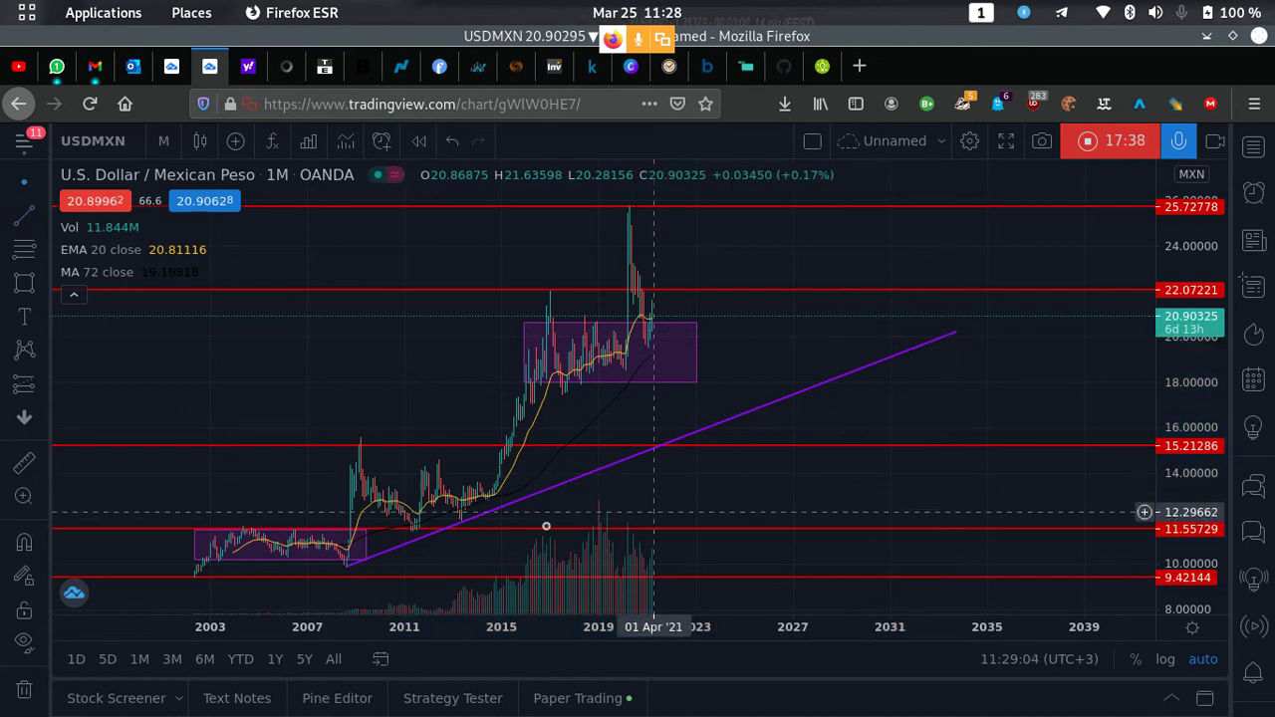
pyautogui.moveTo(346, 567); pyautogui.dragTo(339, 570)
pyautogui.click(278, 486)
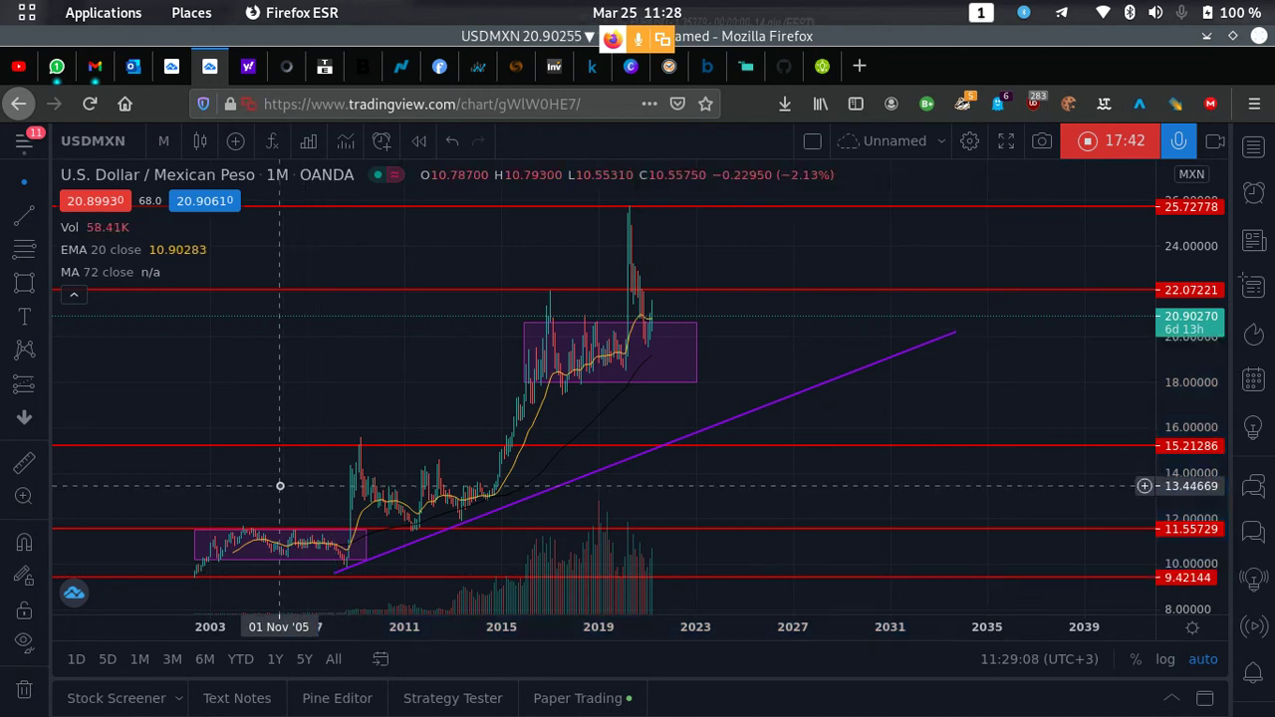